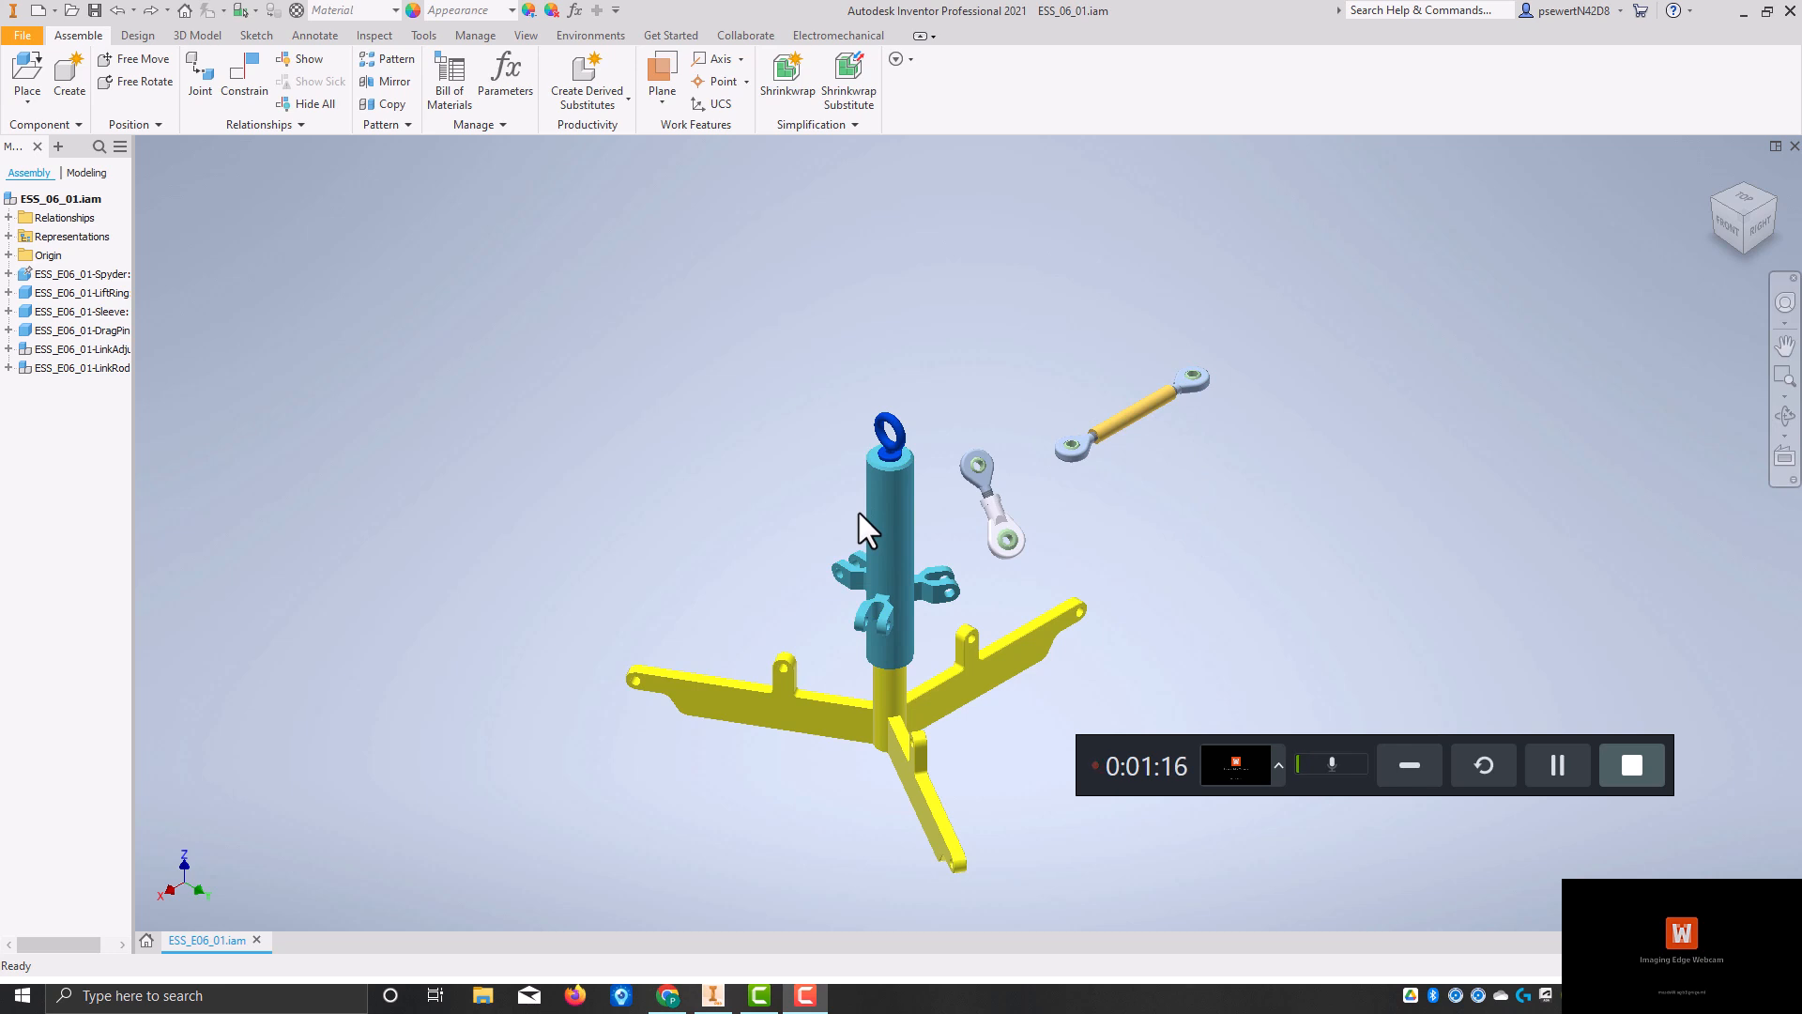
Step: Ground the sleeve component ESS_E06_01-Sleeve on the central post of the spyder
{"action": "left_click", "coordinate": [1027, 542]}
{"action": "left_click", "coordinate": [891, 507]}
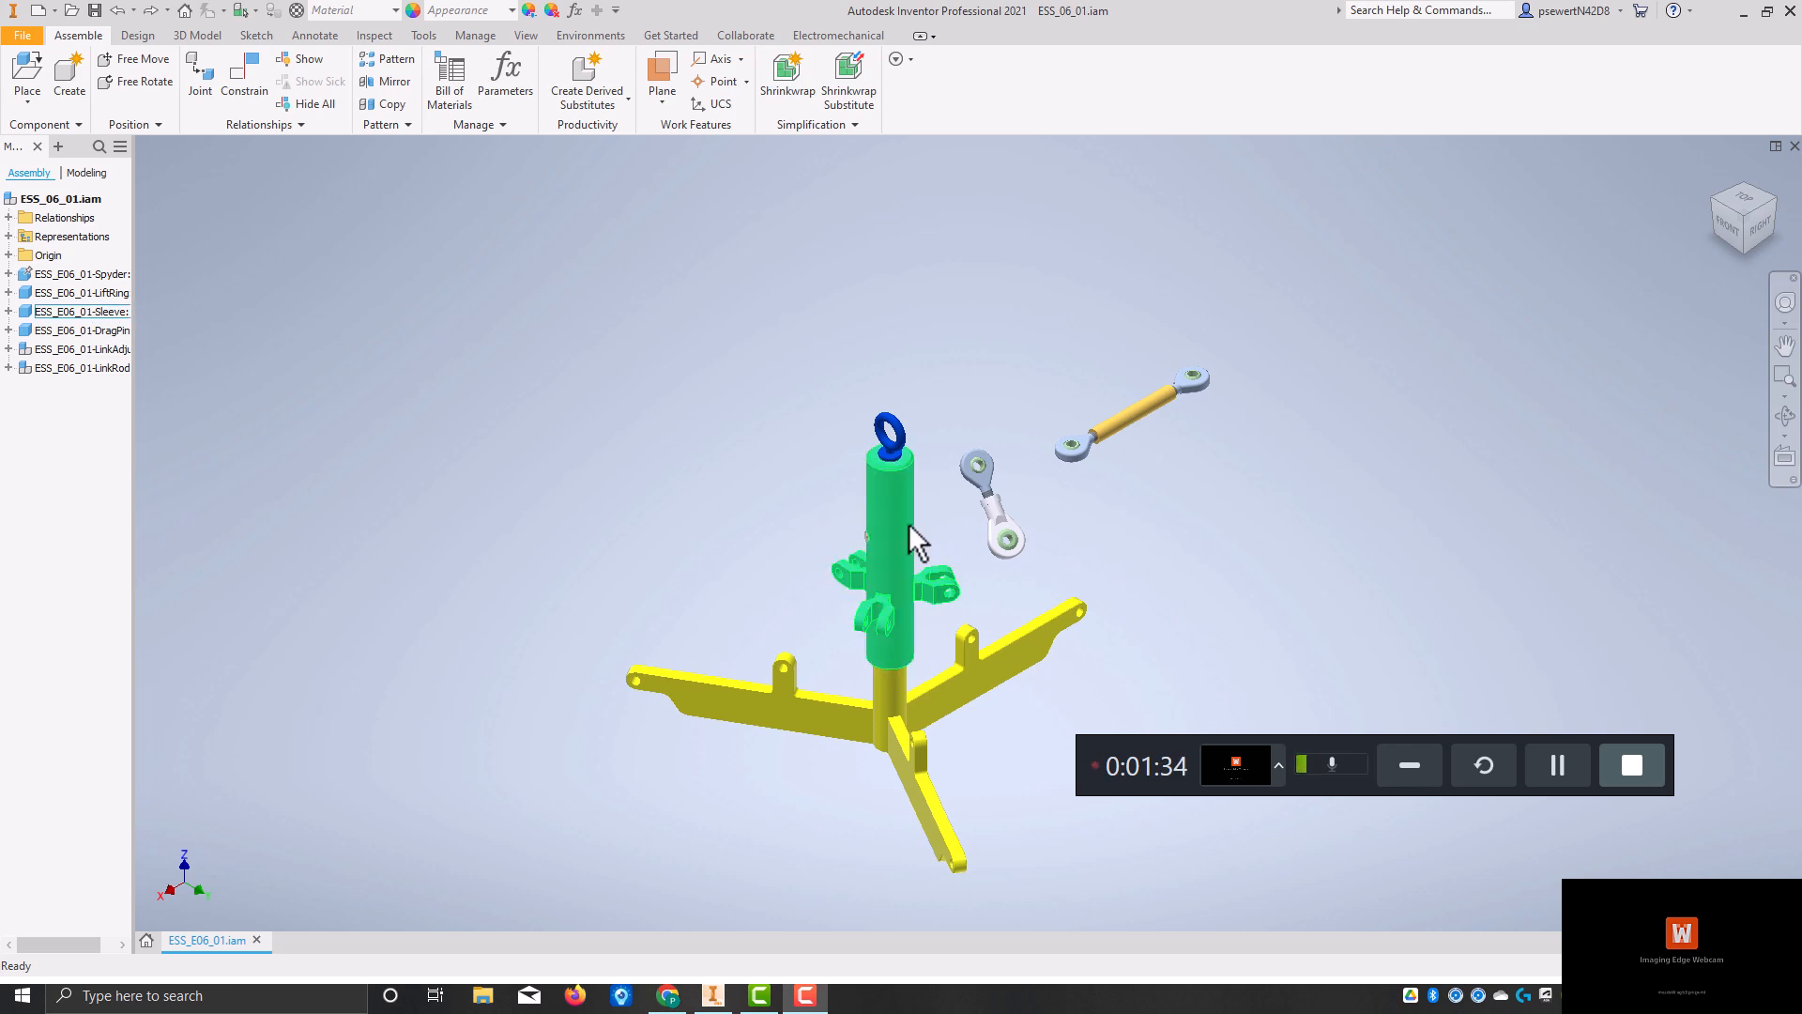
{"action": "left_click", "coordinate": [907, 526]}
{"action": "right_click", "coordinate": [905, 524]}
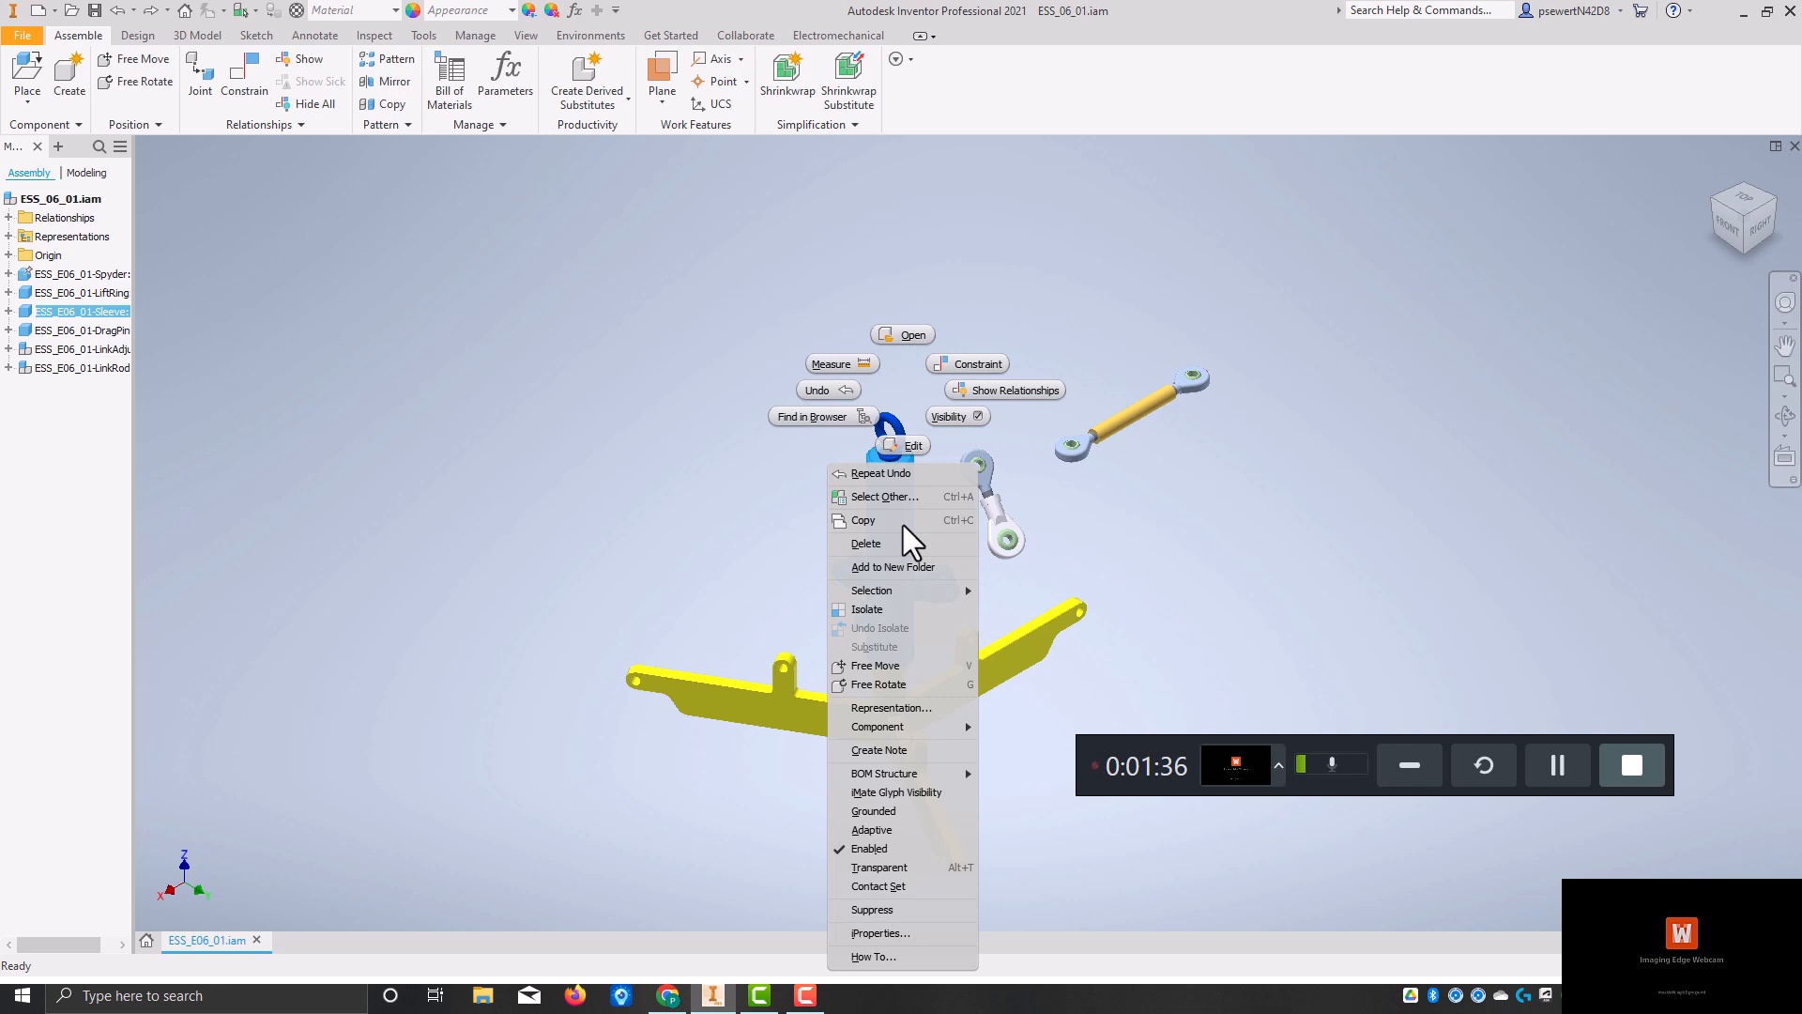
{"action": "left_click", "coordinate": [925, 810]}
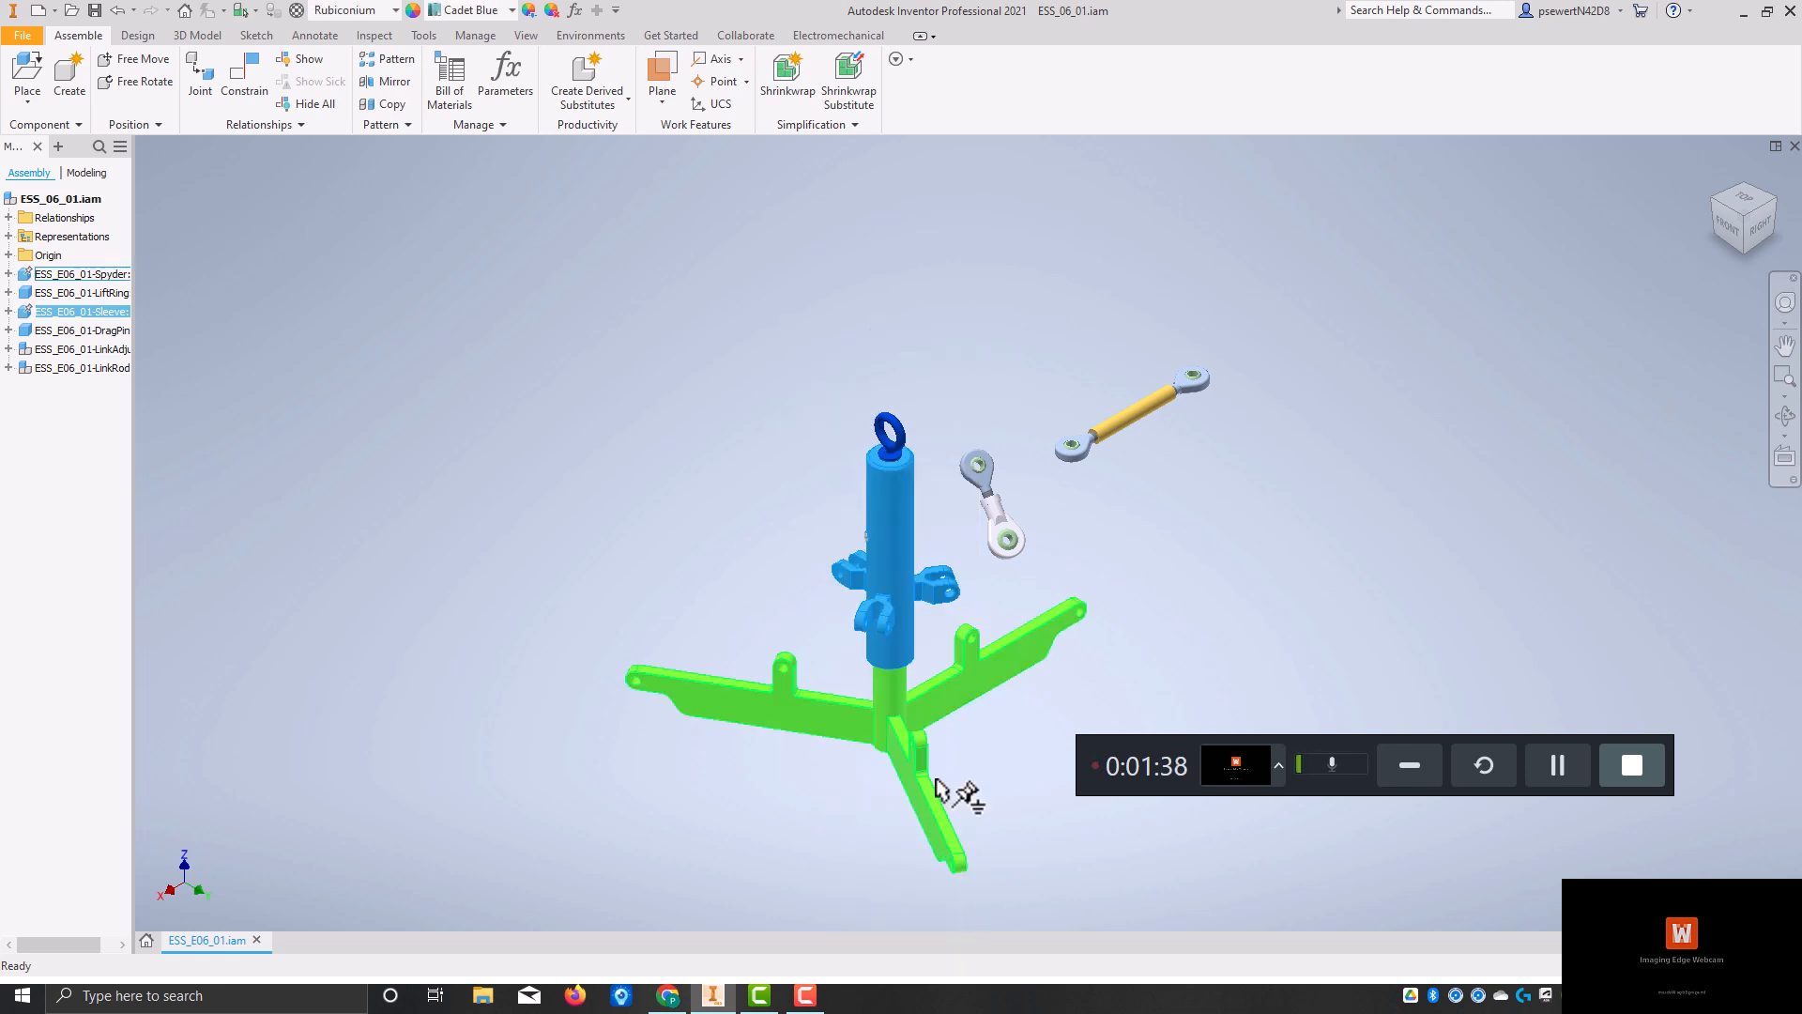
{"action": "left_click", "coordinate": [888, 526]}
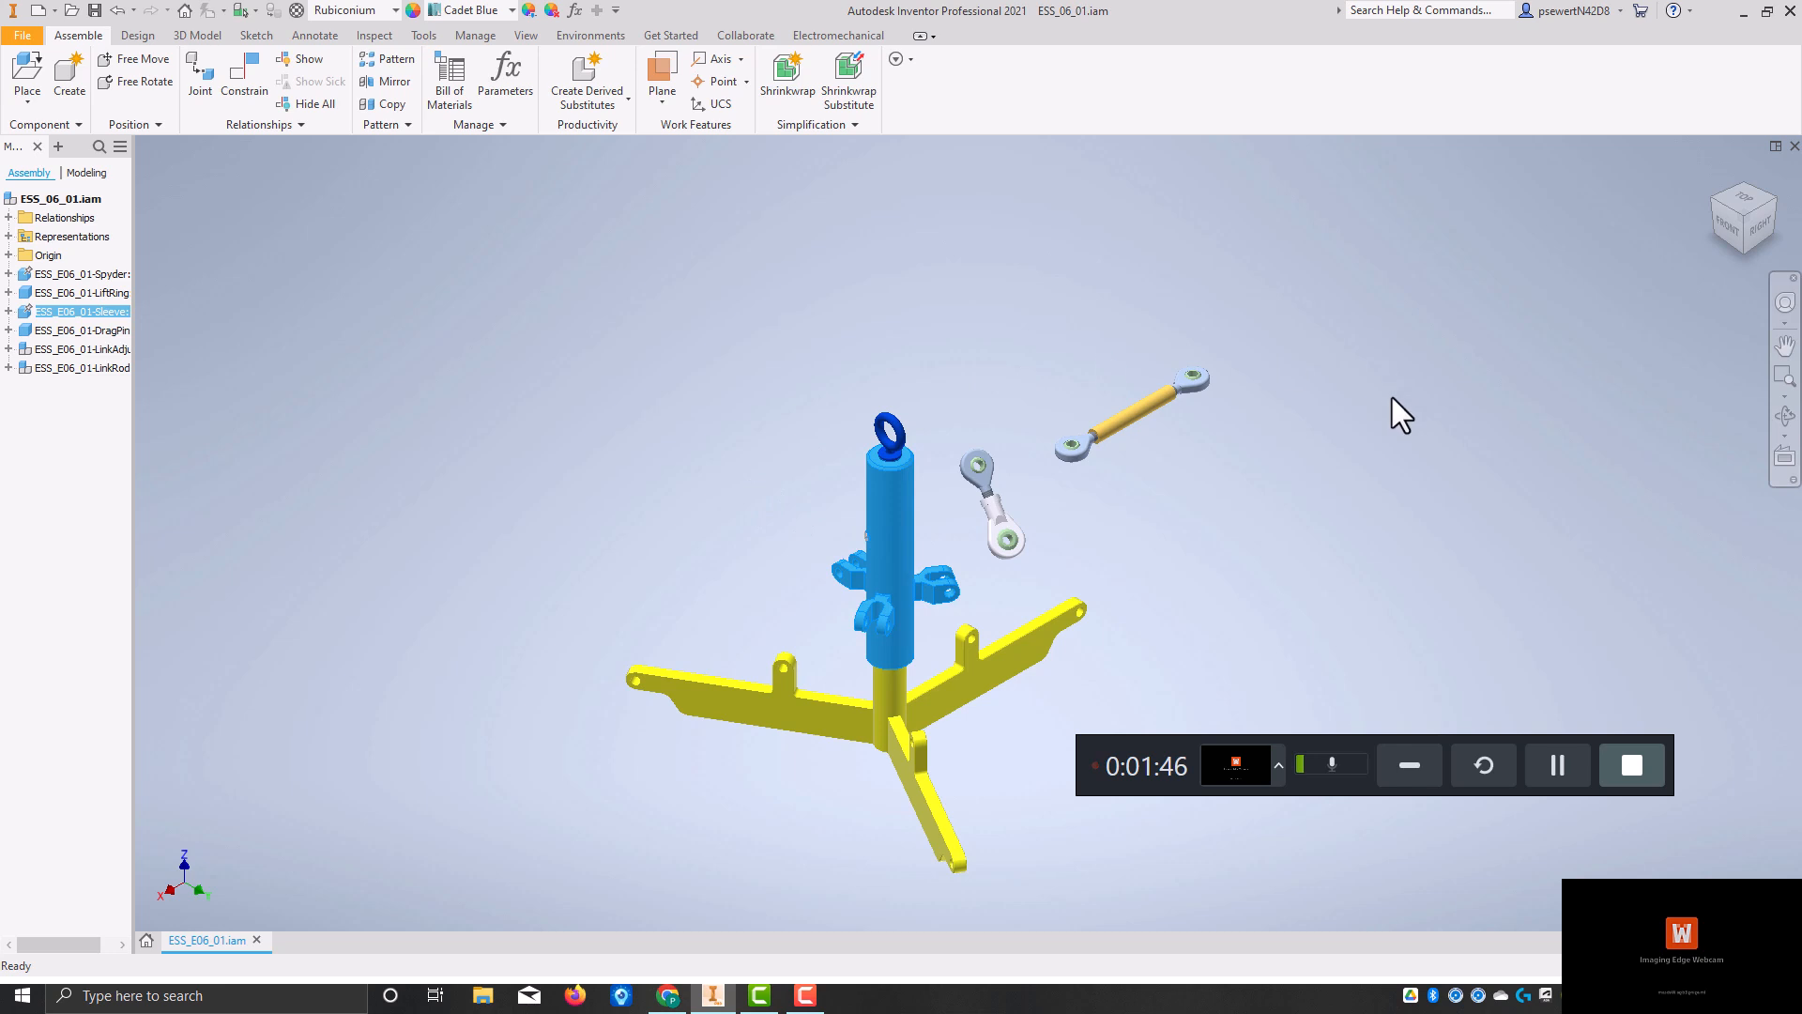
{"action": "left_click", "coordinate": [1298, 495]}
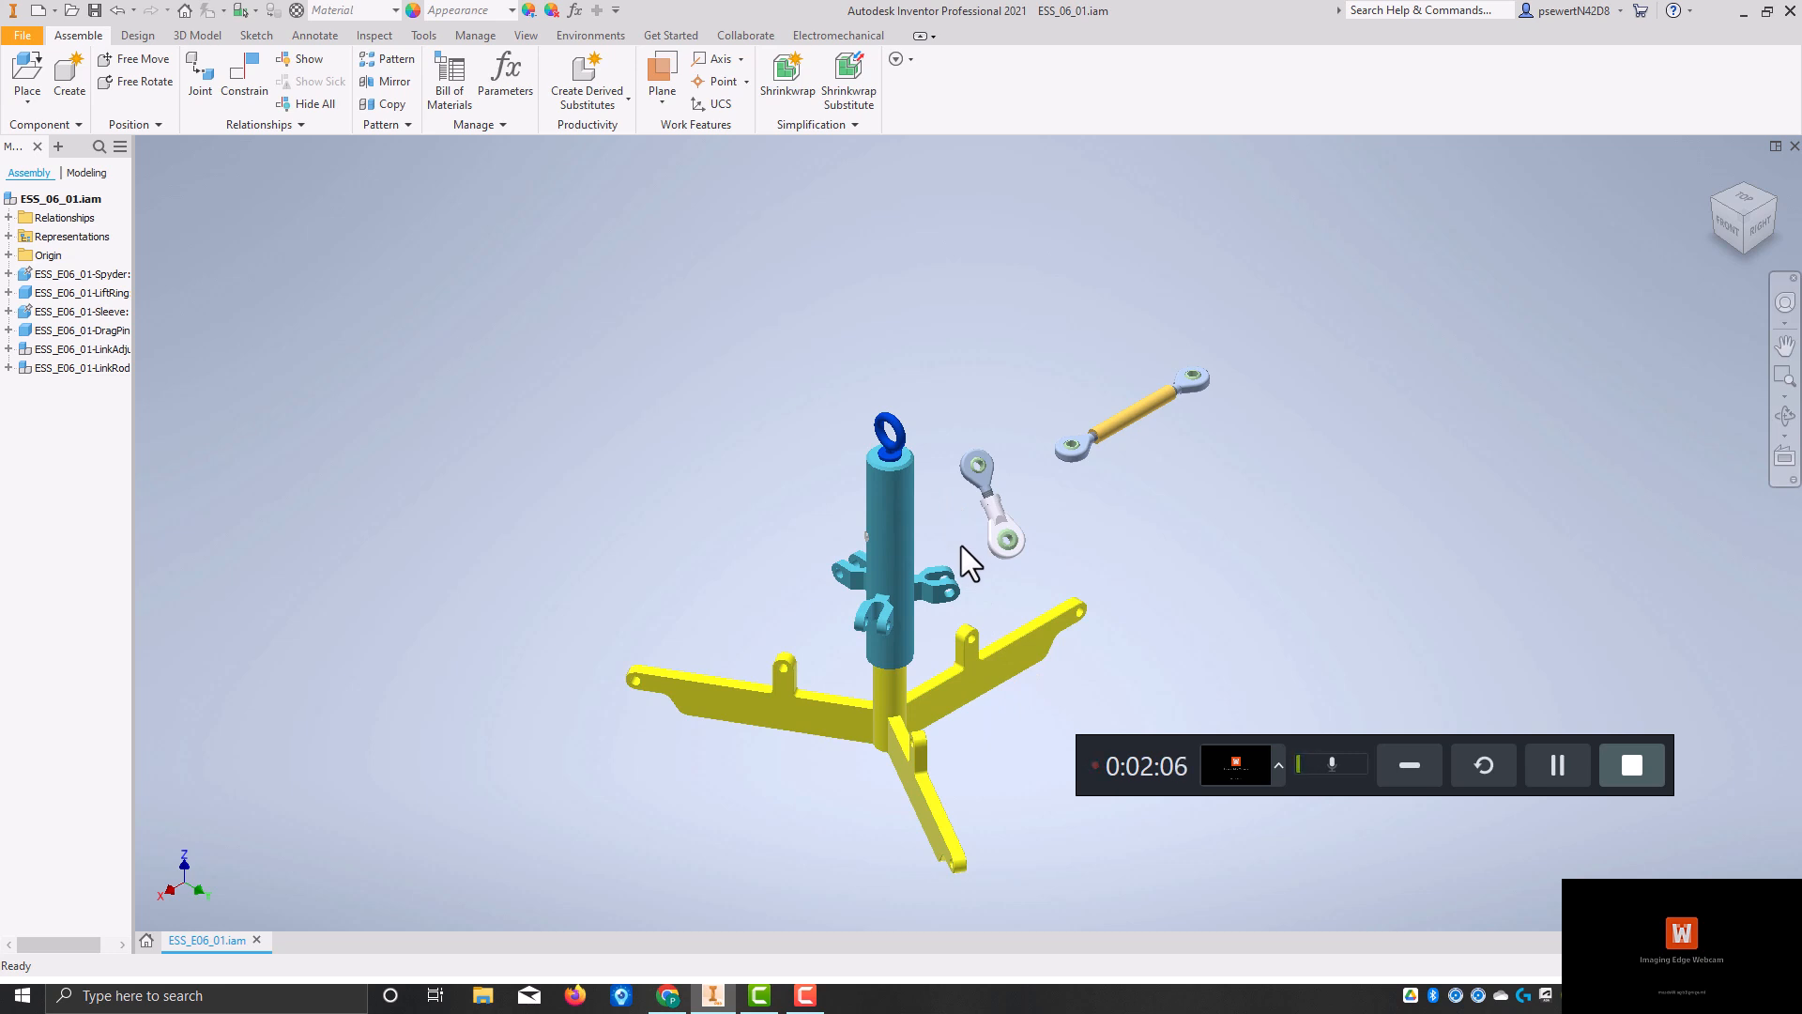
Step: Turn on the degrees-of-freedom symbols for the assembly and try to move the grounded sleeve
{"action": "left_click", "coordinate": [526, 36]}
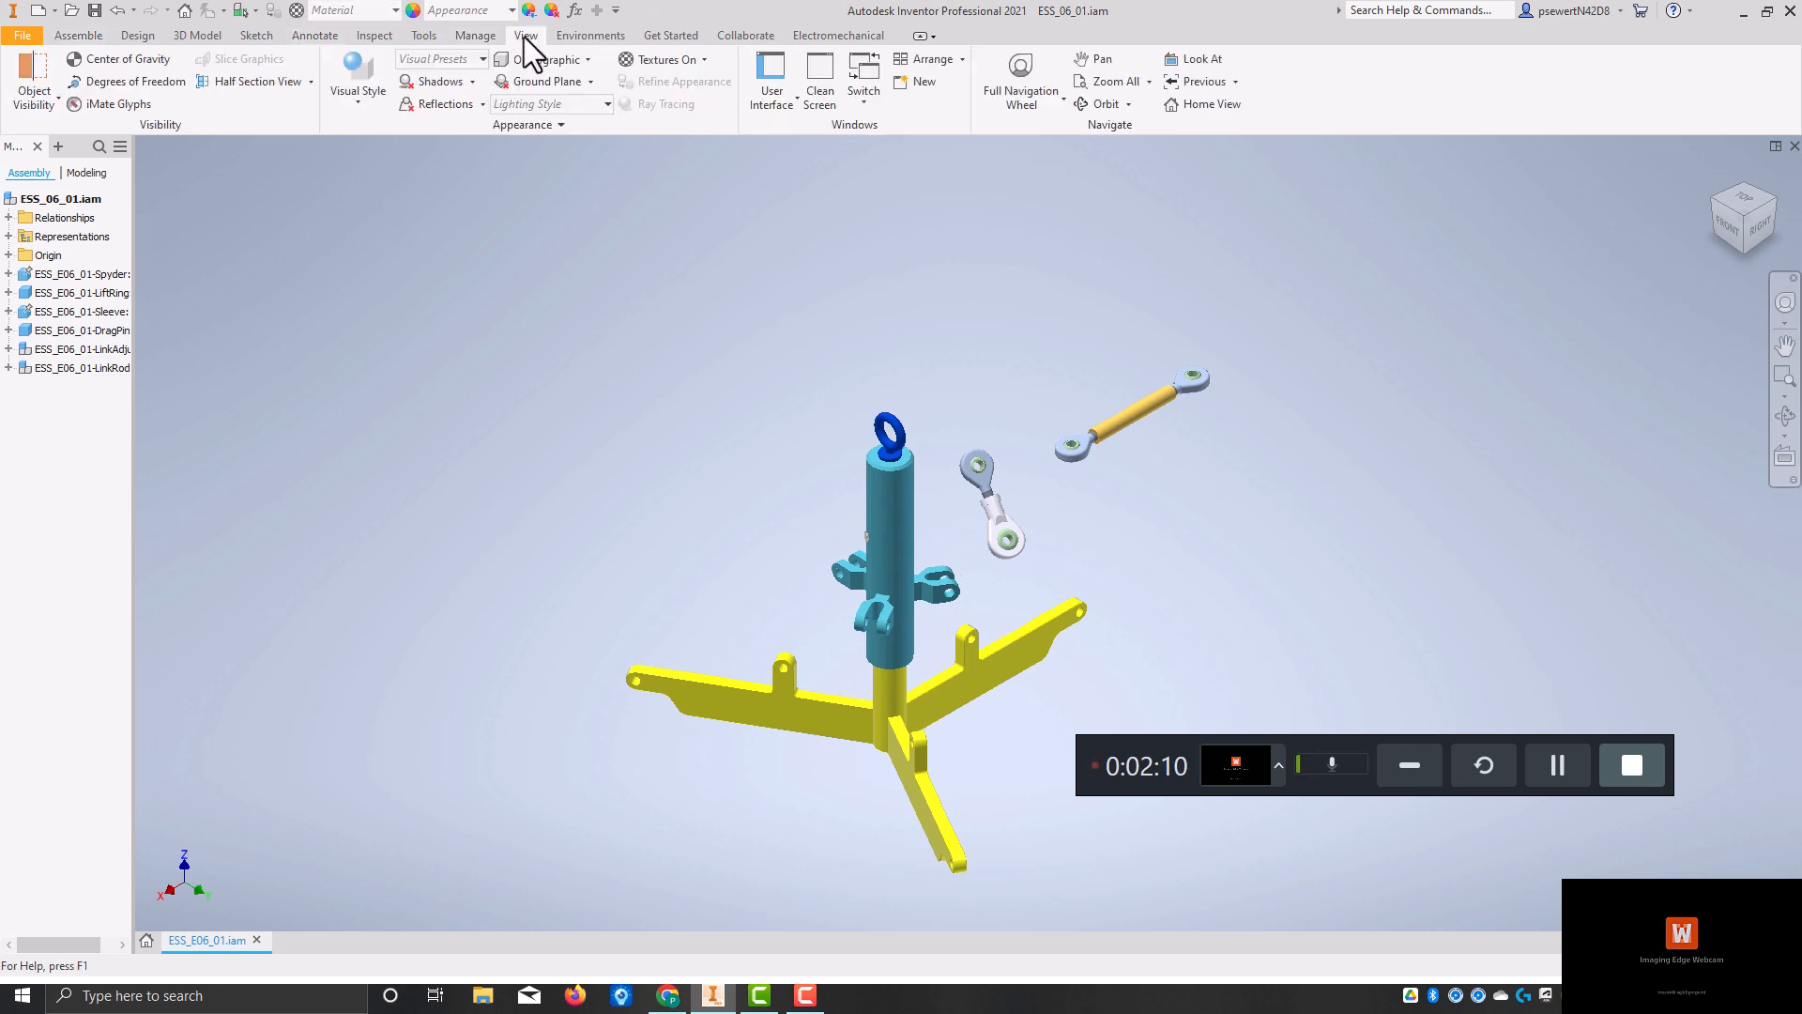
{"action": "left_click", "coordinate": [150, 83]}
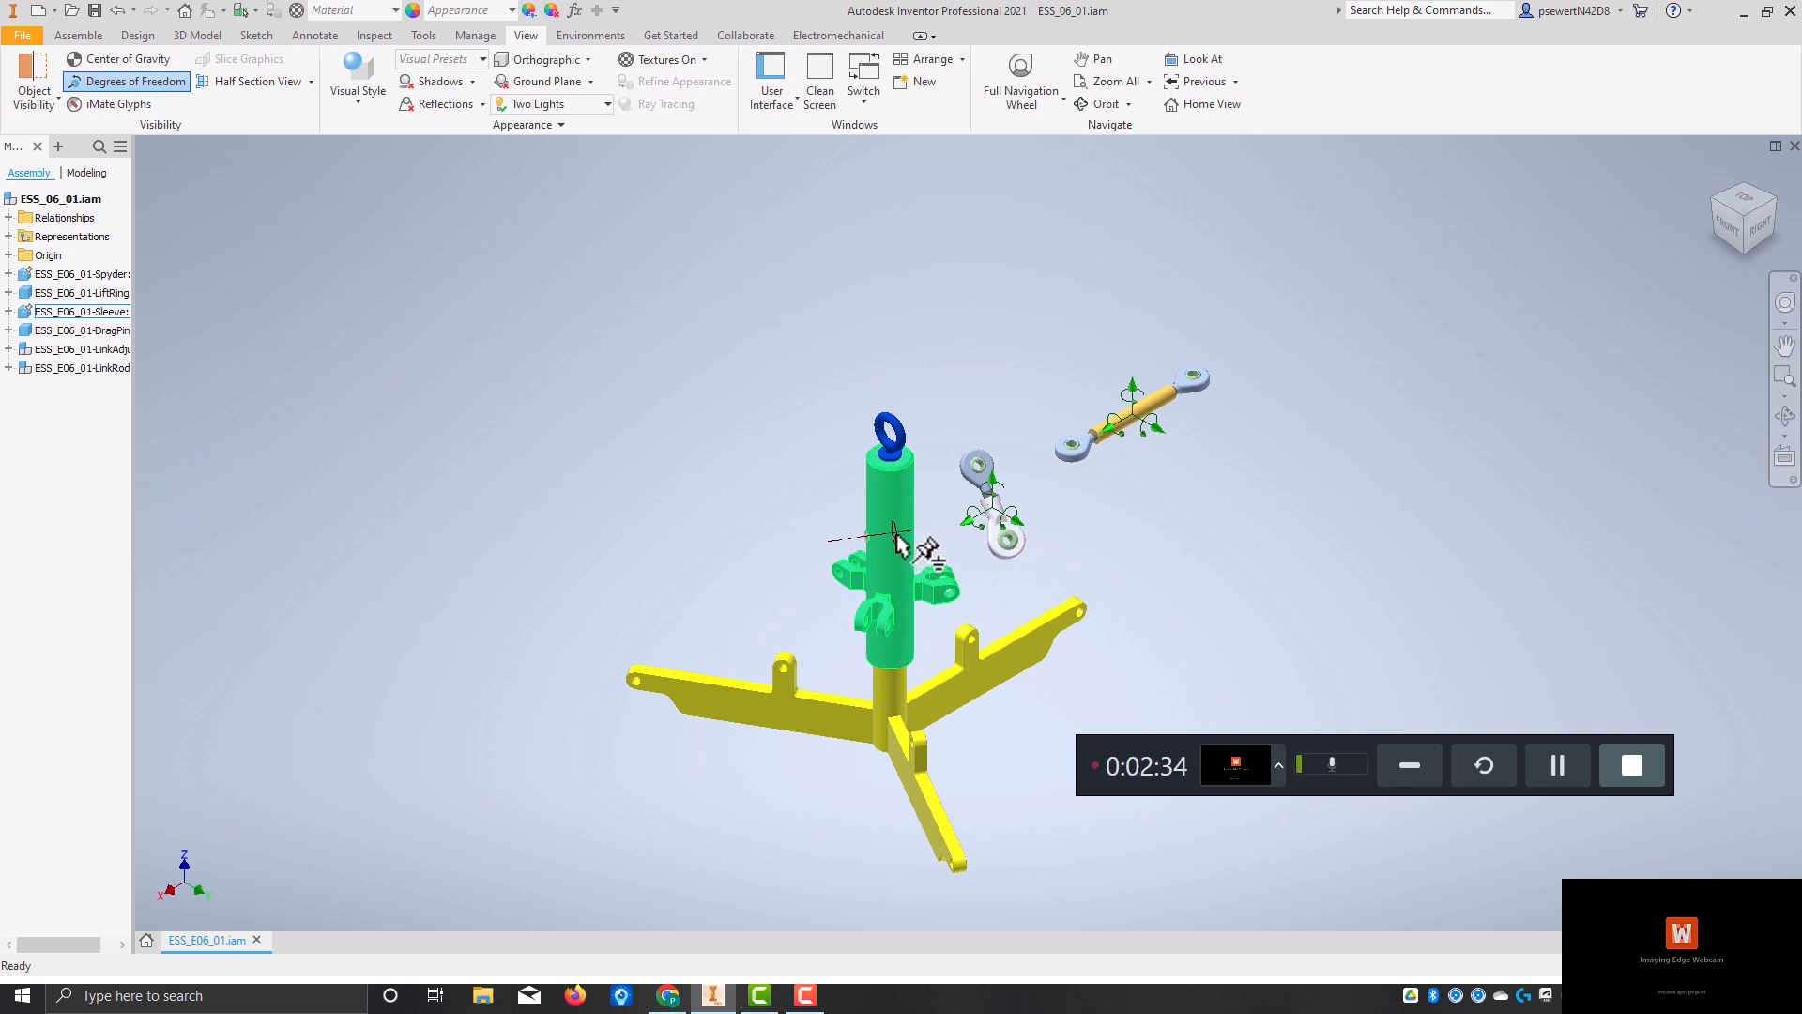
{"action": "mouse_move", "coordinate": [899, 547]}
{"action": "left_mouse_down"}
{"action": "mouse_move", "coordinate": [905, 601]}
{"action": "mouse_move", "coordinate": [903, 567]}
{"action": "left_mouse_up"}
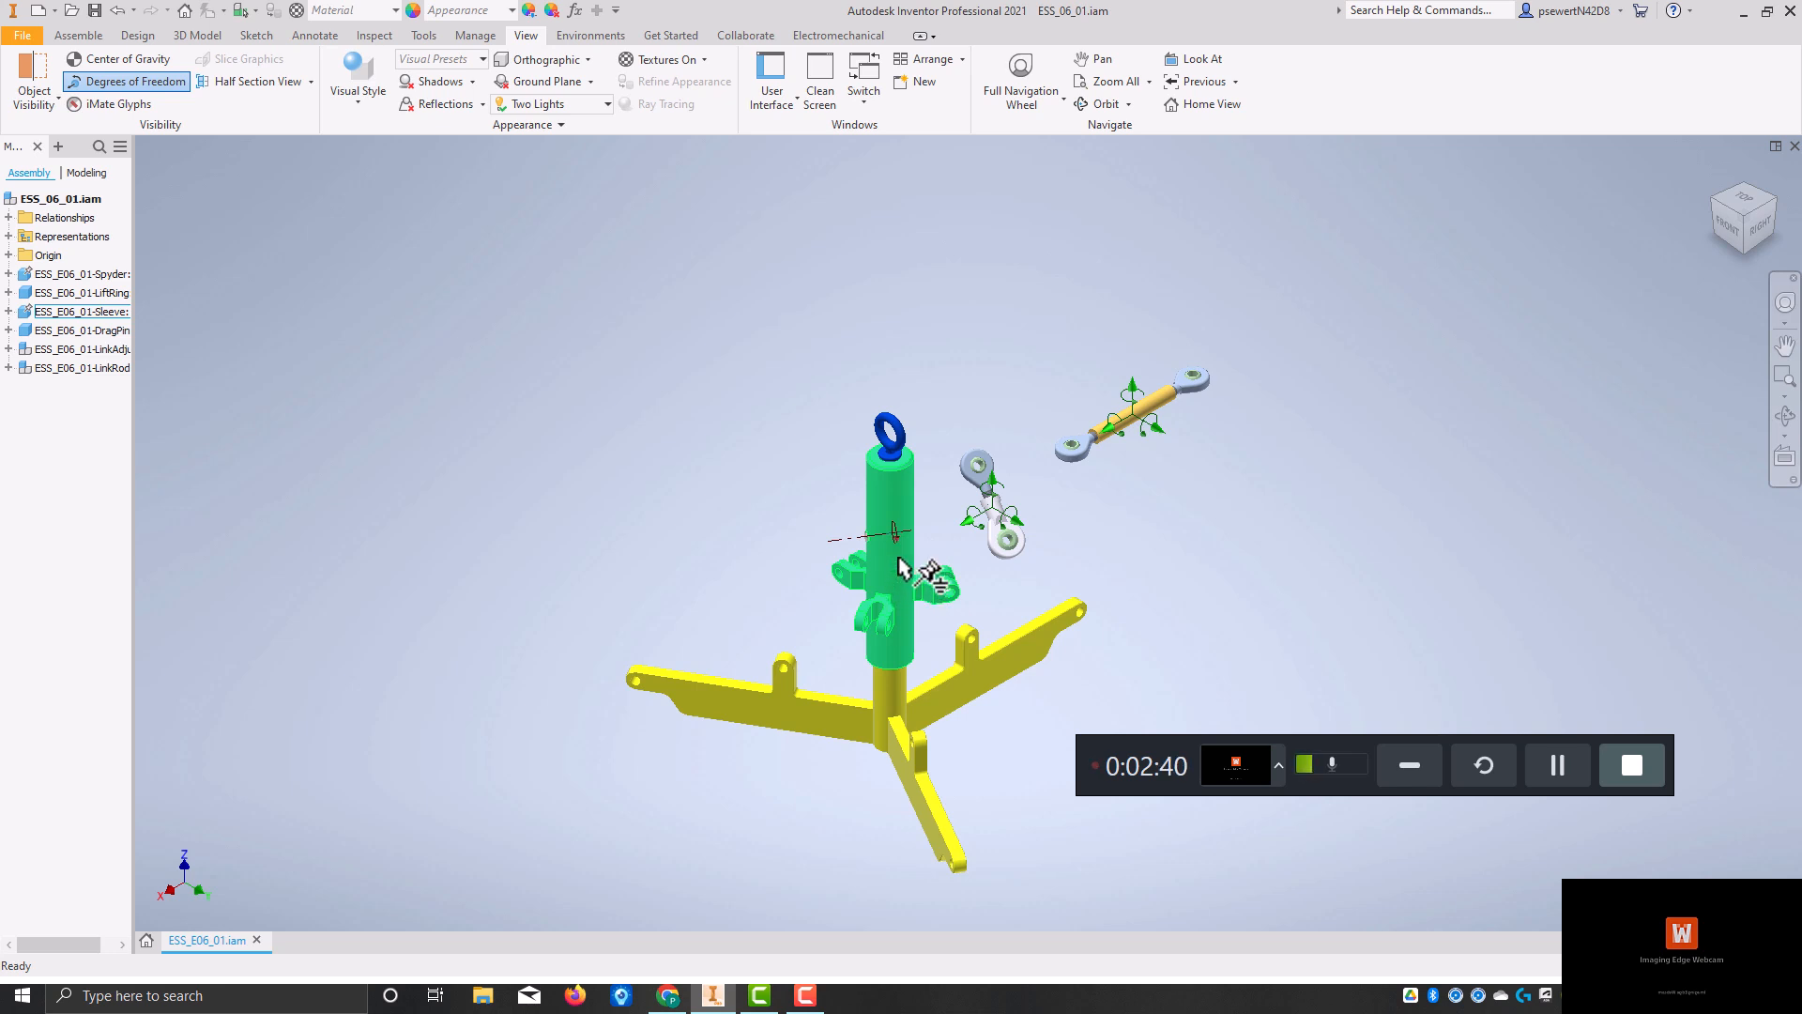
{"action": "mouse_move", "coordinate": [898, 559]}
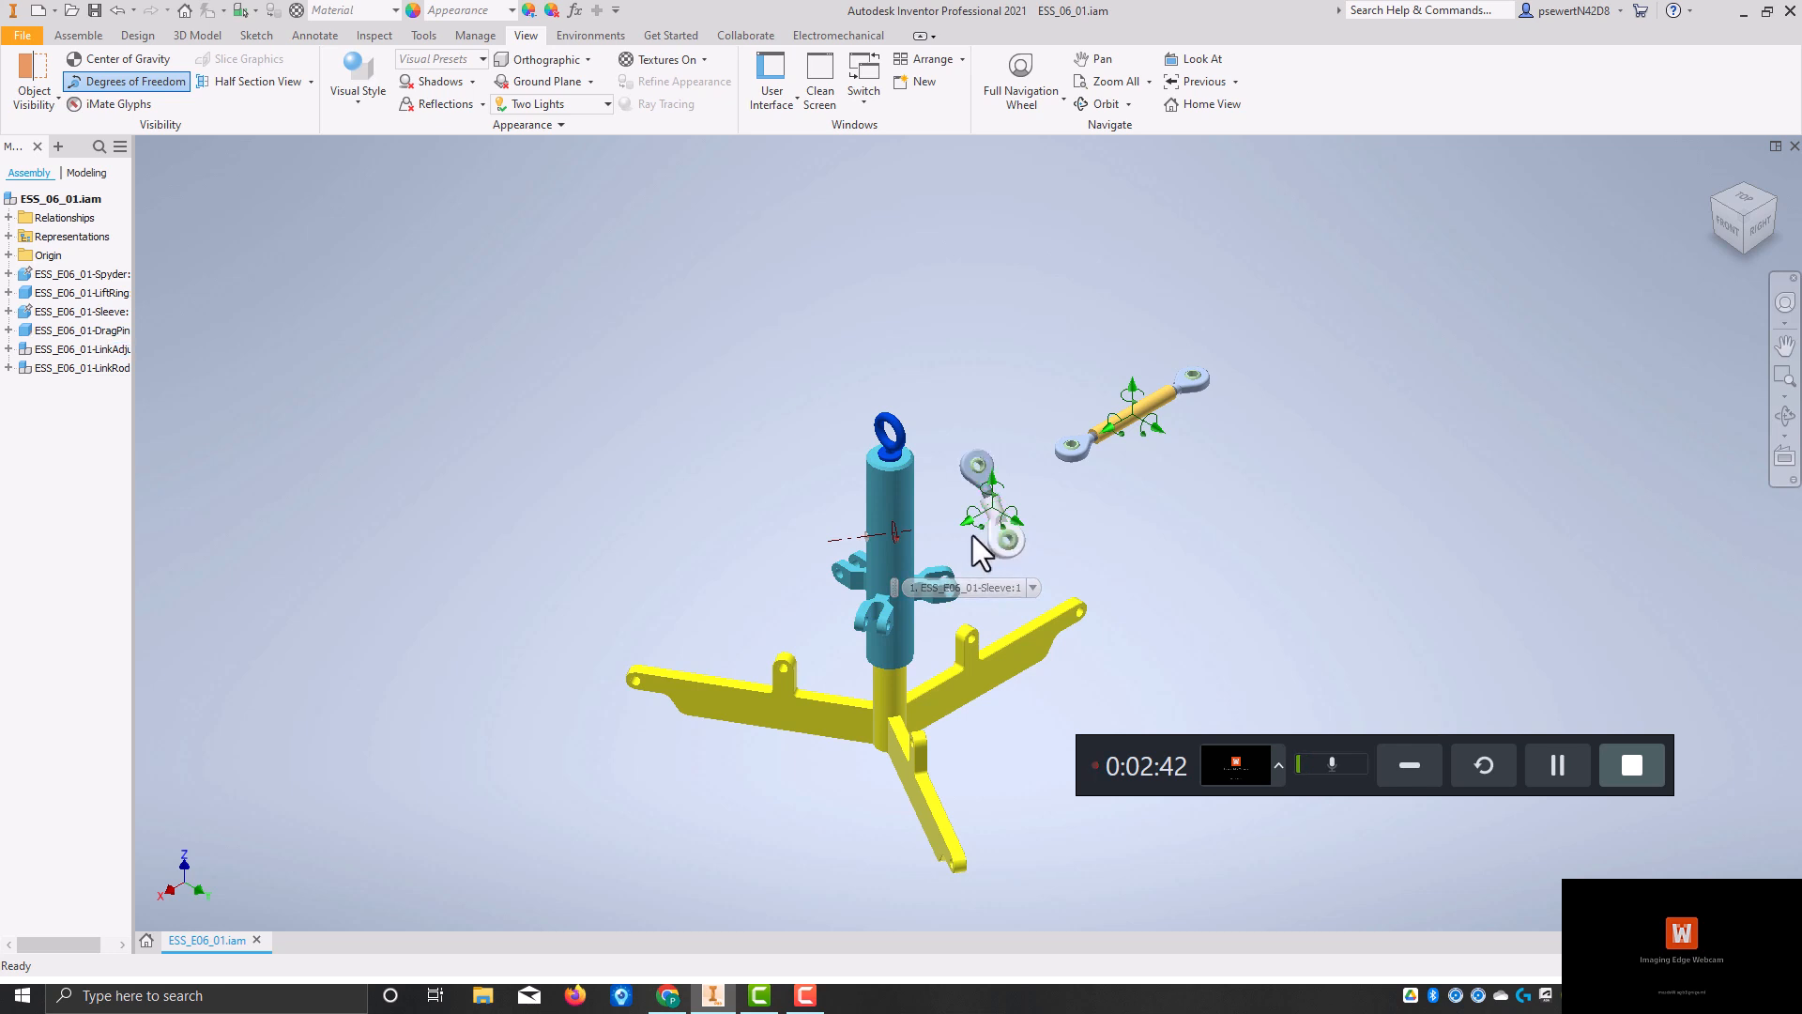
Step: Move the short adjustable link down beside the sleeve's clevis lug that points towards it
{"action": "scroll", "coordinate": [958, 555], "scroll_direction": "up", "scroll_amount": 3}
{"action": "scroll", "coordinate": [958, 525], "scroll_direction": "down", "scroll_amount": 5}
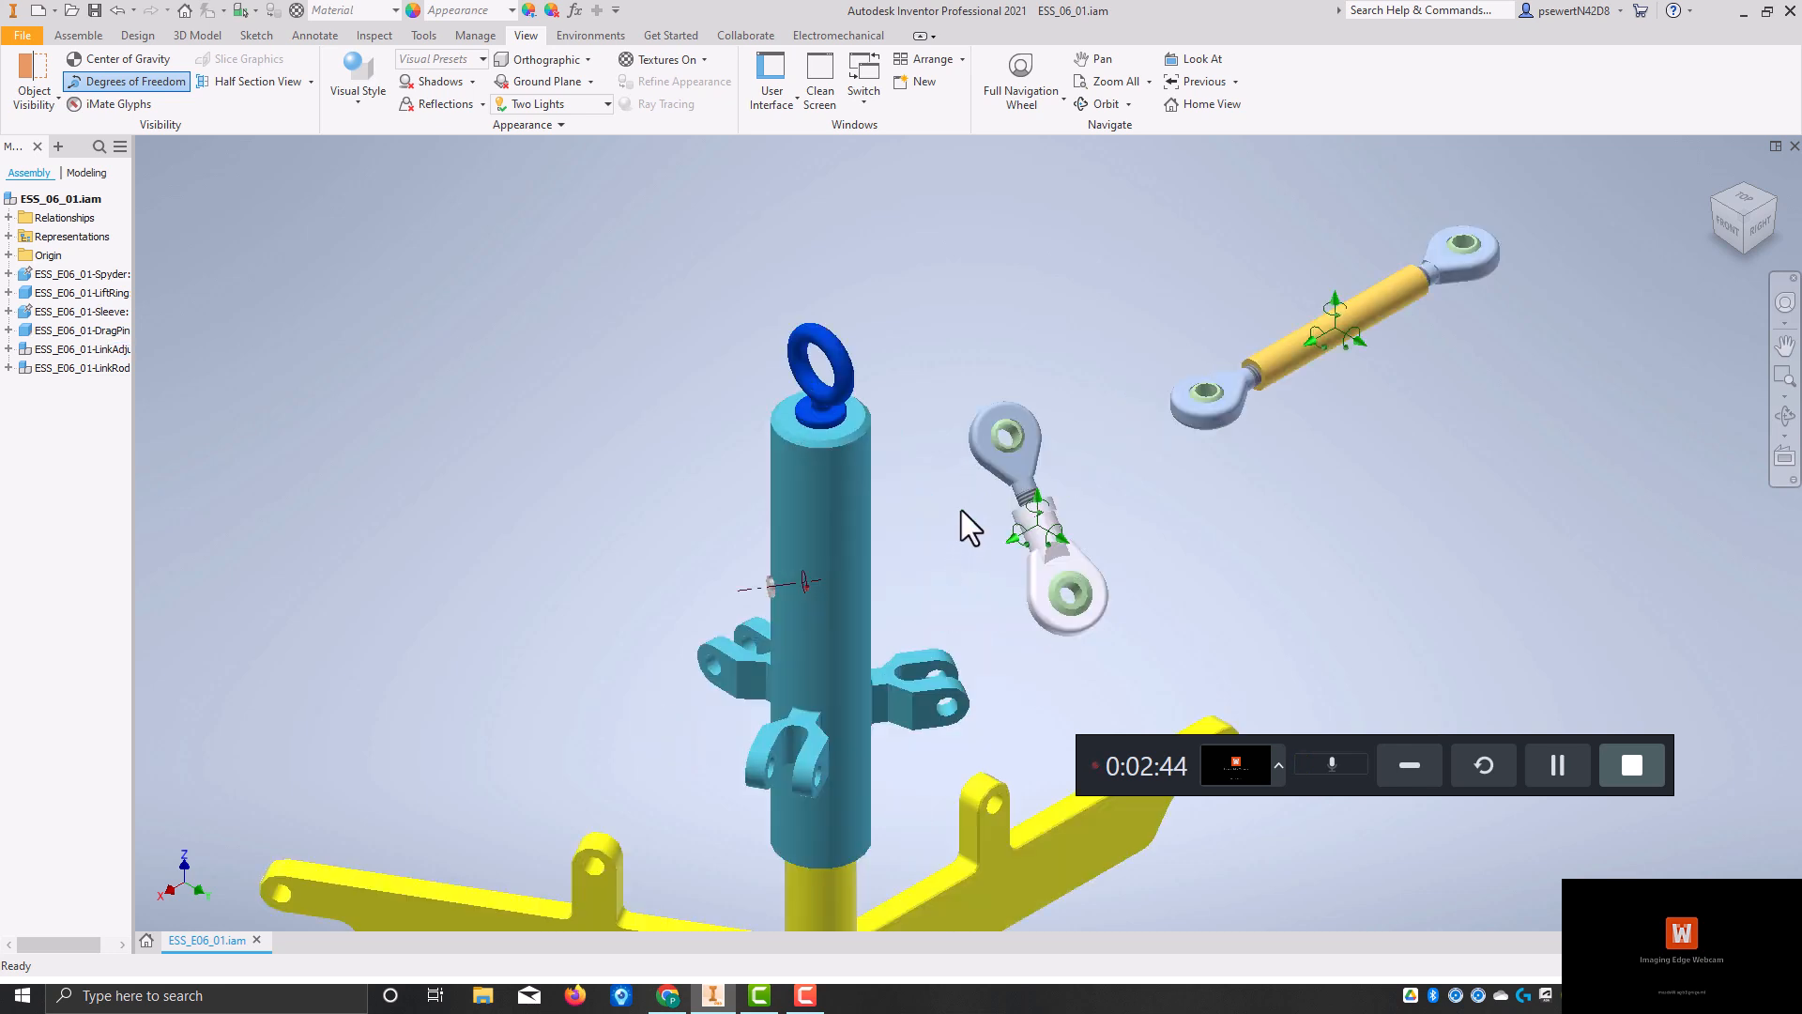
{"action": "middle_click_drag", "start_coordinate": [948, 586], "coordinate": [953, 502]}
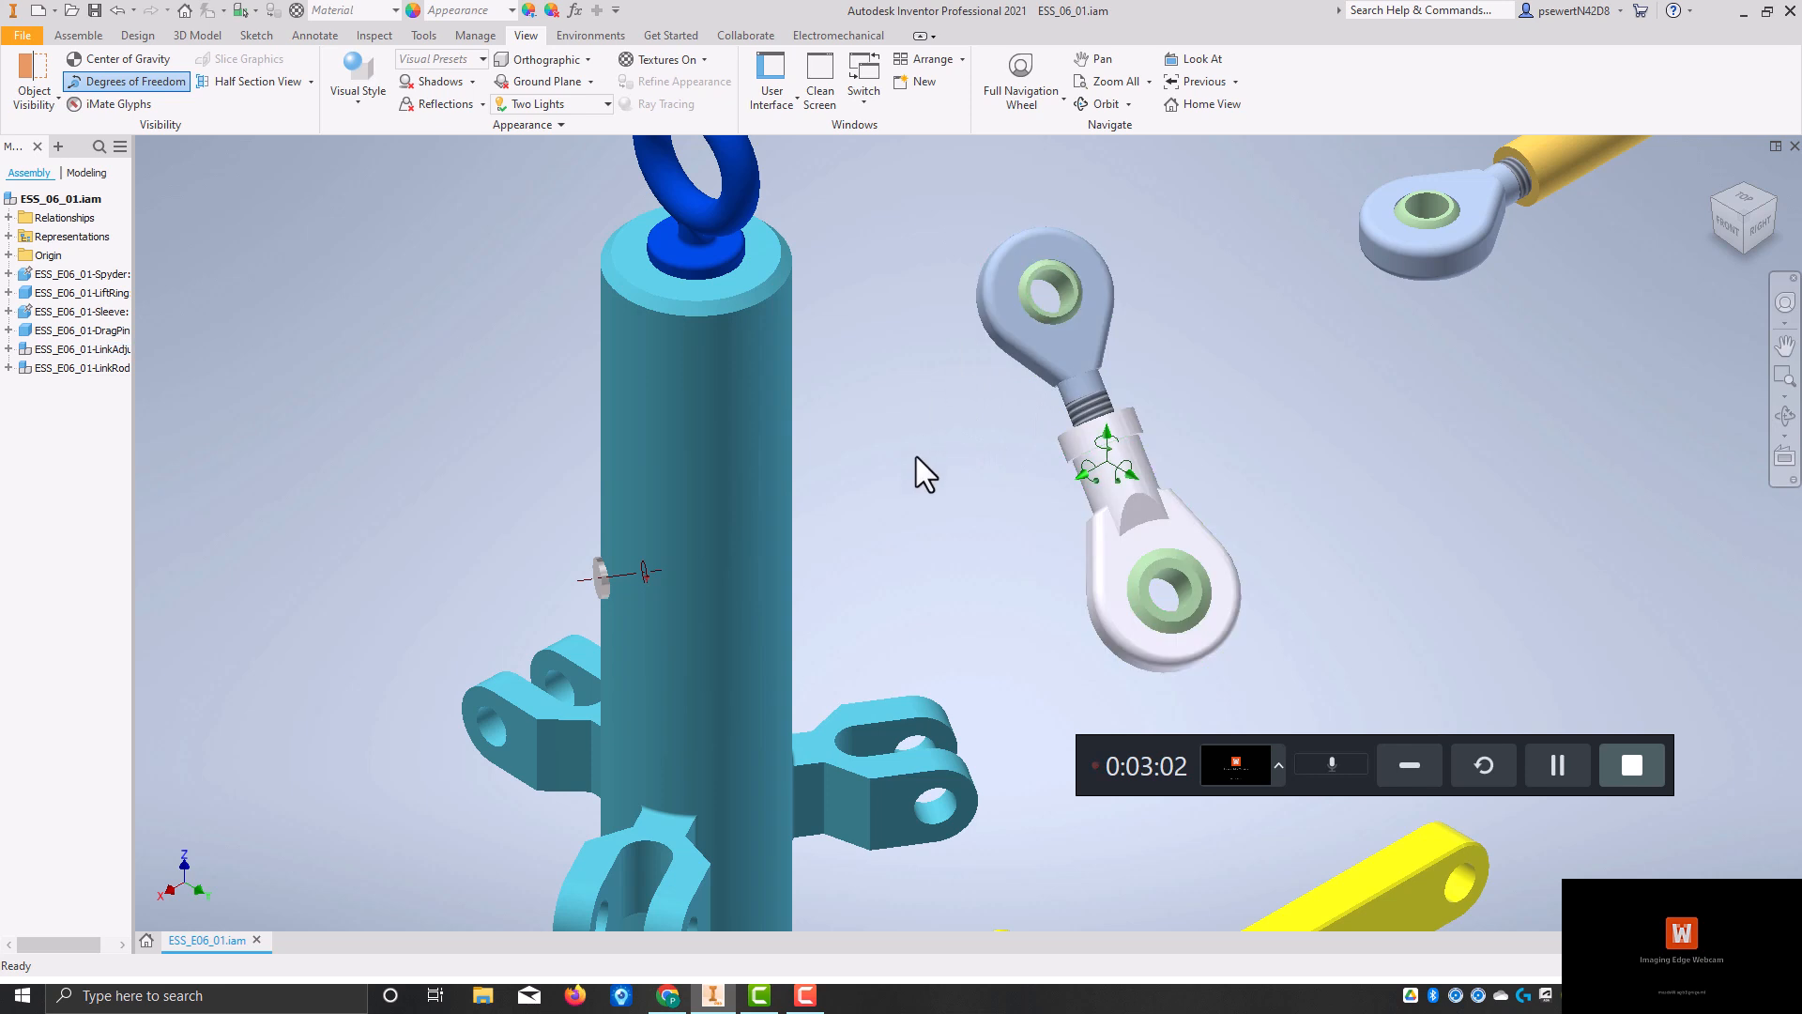
{"action": "left_click_drag", "start_coordinate": [1005, 304], "coordinate": [1001, 731]}
{"action": "middle_click_drag", "start_coordinate": [914, 440], "coordinate": [899, 132]}
{"action": "scroll", "coordinate": [920, 366], "scroll_direction": "up", "scroll_amount": 5}
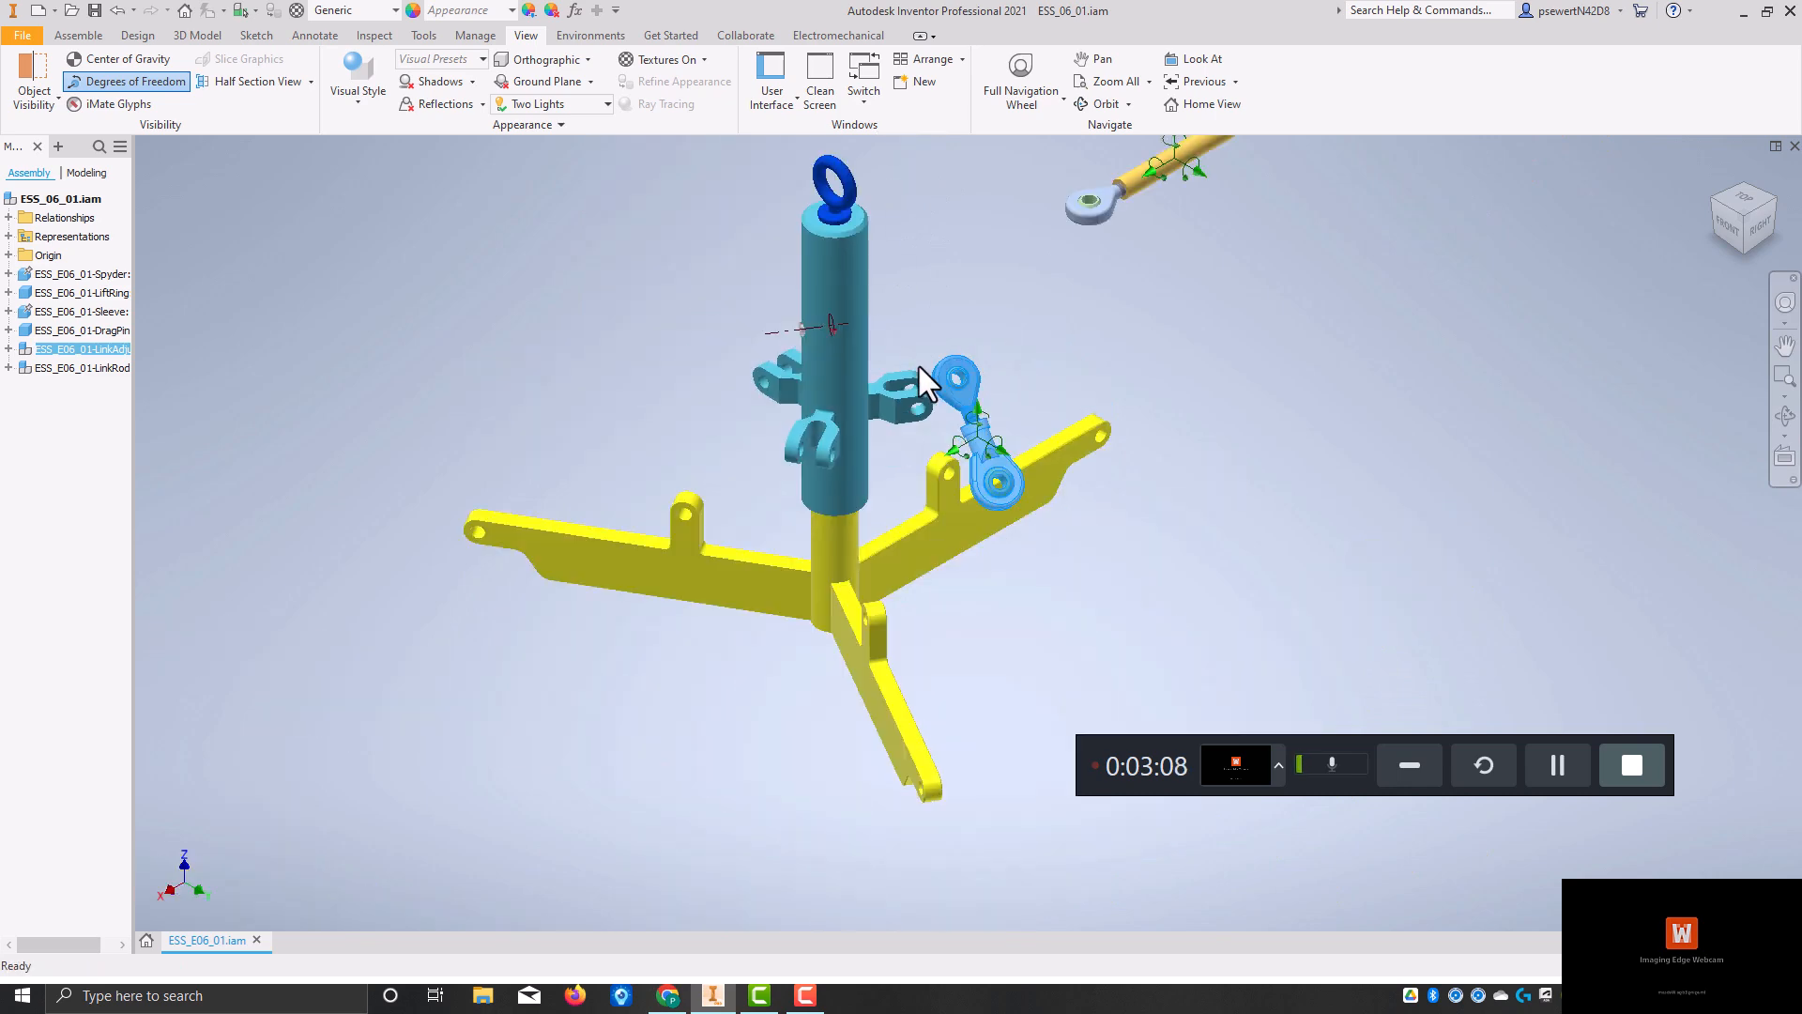
{"action": "scroll", "coordinate": [923, 359], "scroll_direction": "down", "scroll_amount": 7}
{"action": "scroll", "coordinate": [926, 353], "scroll_direction": "down", "scroll_amount": 3}
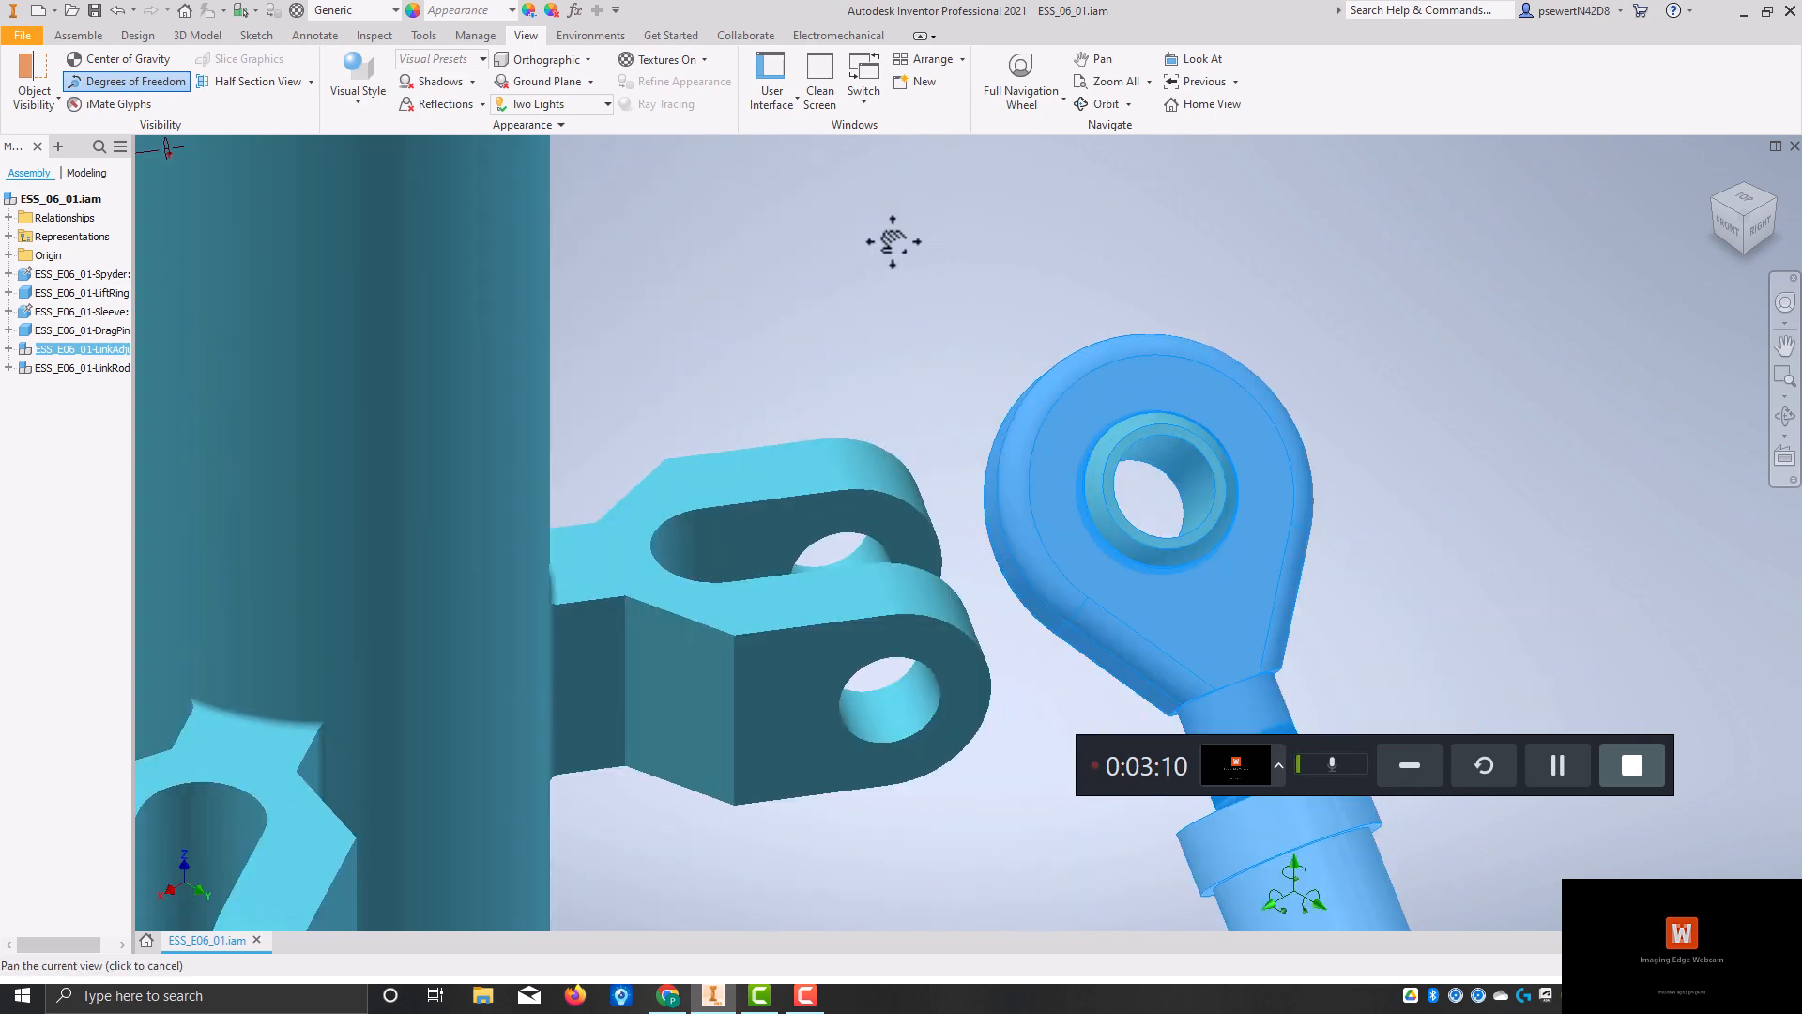
{"action": "middle_click_drag", "start_coordinate": [892, 249], "coordinate": [896, 162]}
{"action": "left_click", "coordinate": [909, 223]}
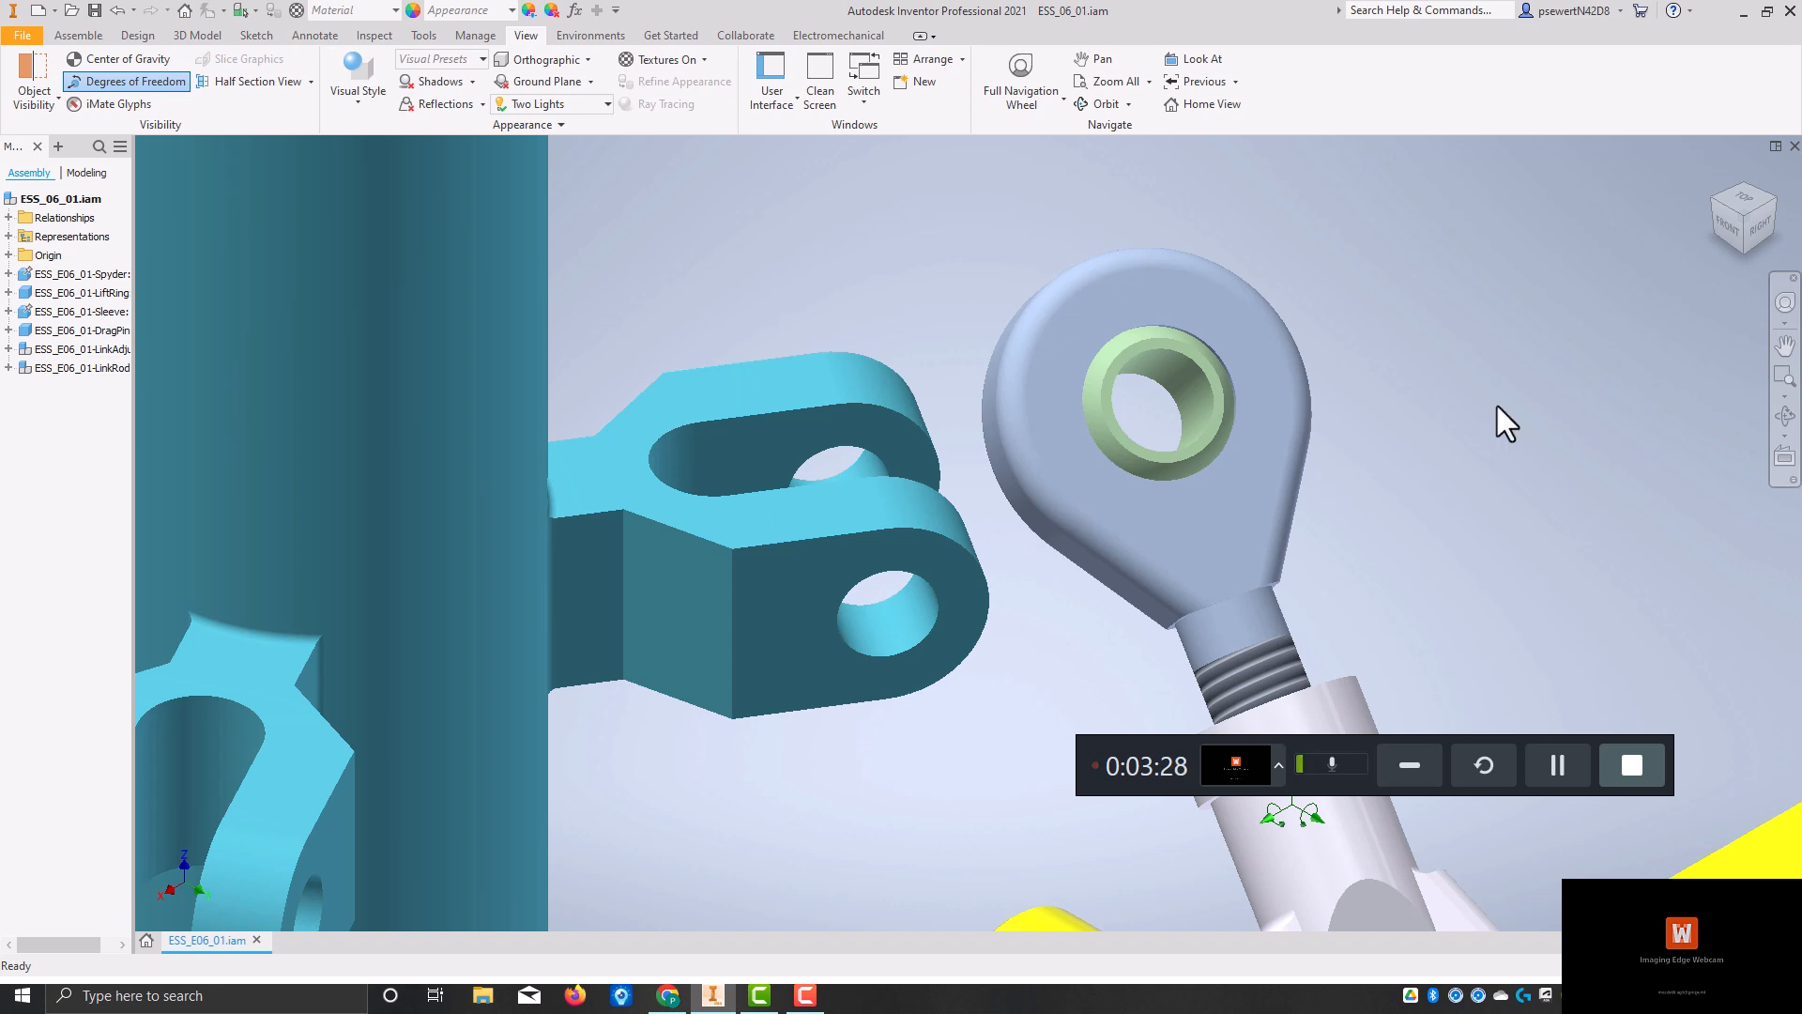
Step: Mate the clevis hole's axis on the sleeve with the axis of the adjustable link's upper bearing bore, offset 0.000 in
{"action": "left_click", "coordinate": [80, 37]}
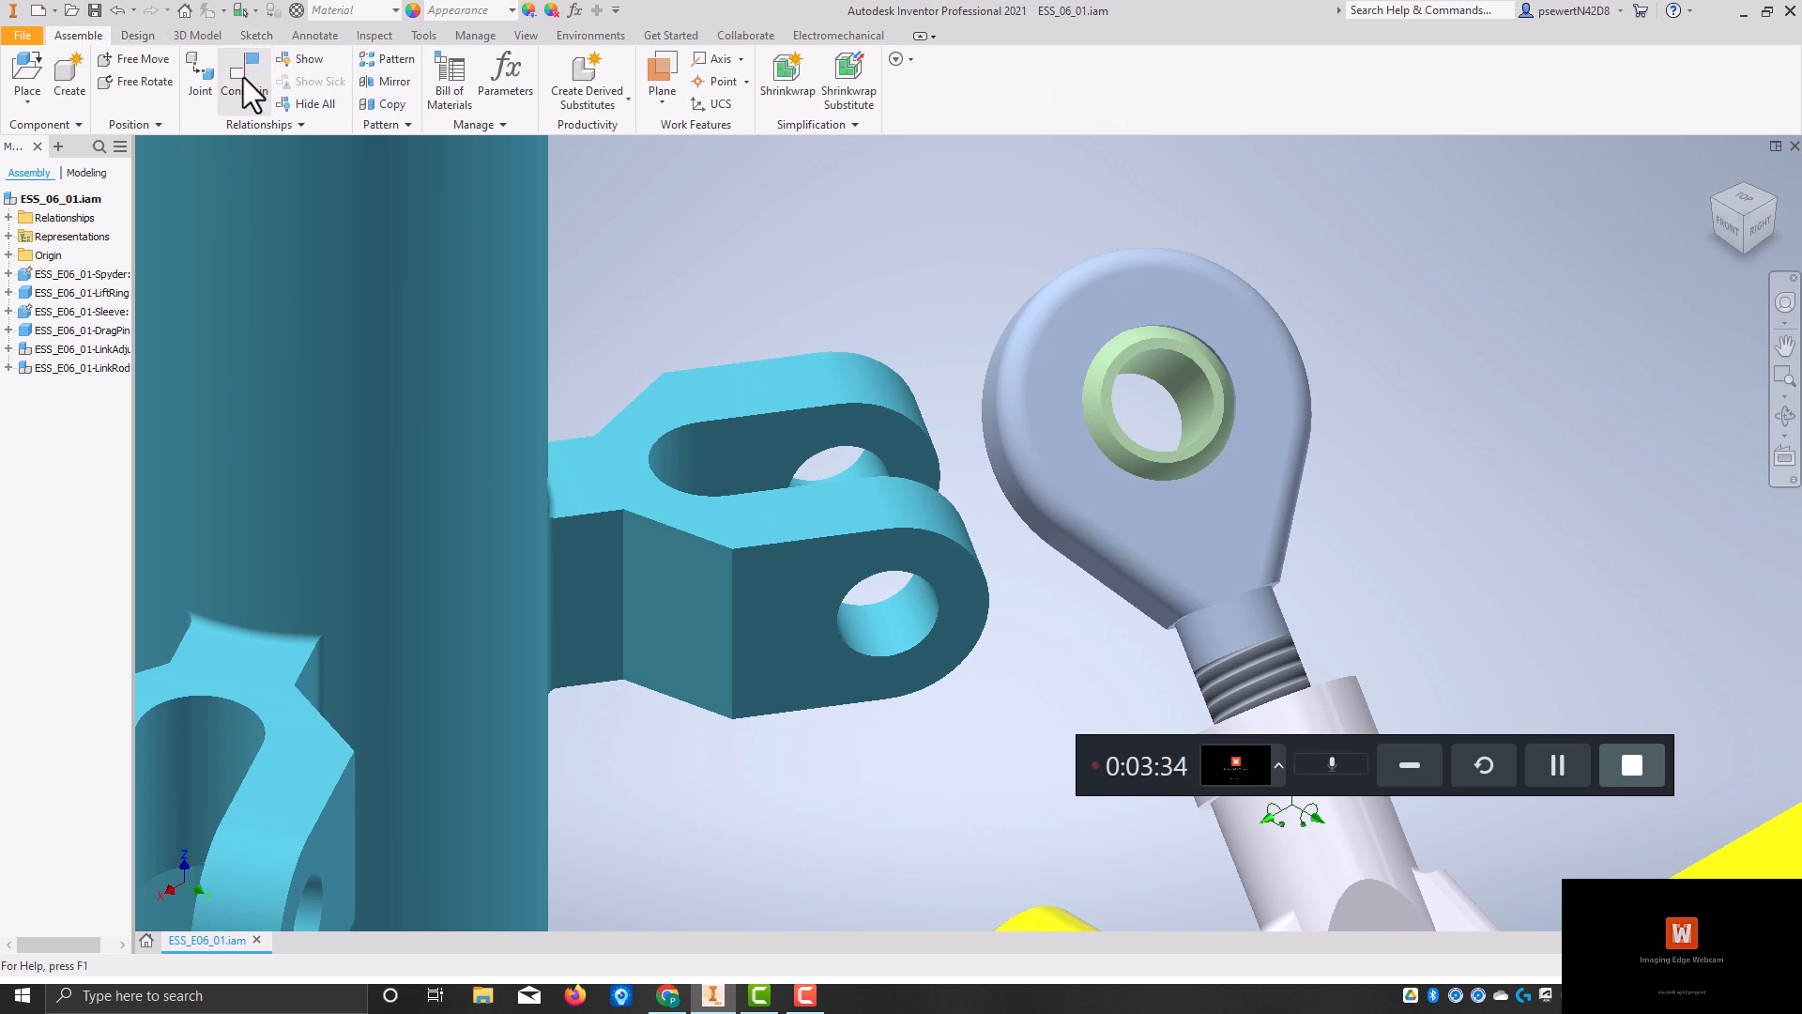
{"action": "left_click", "coordinate": [246, 84]}
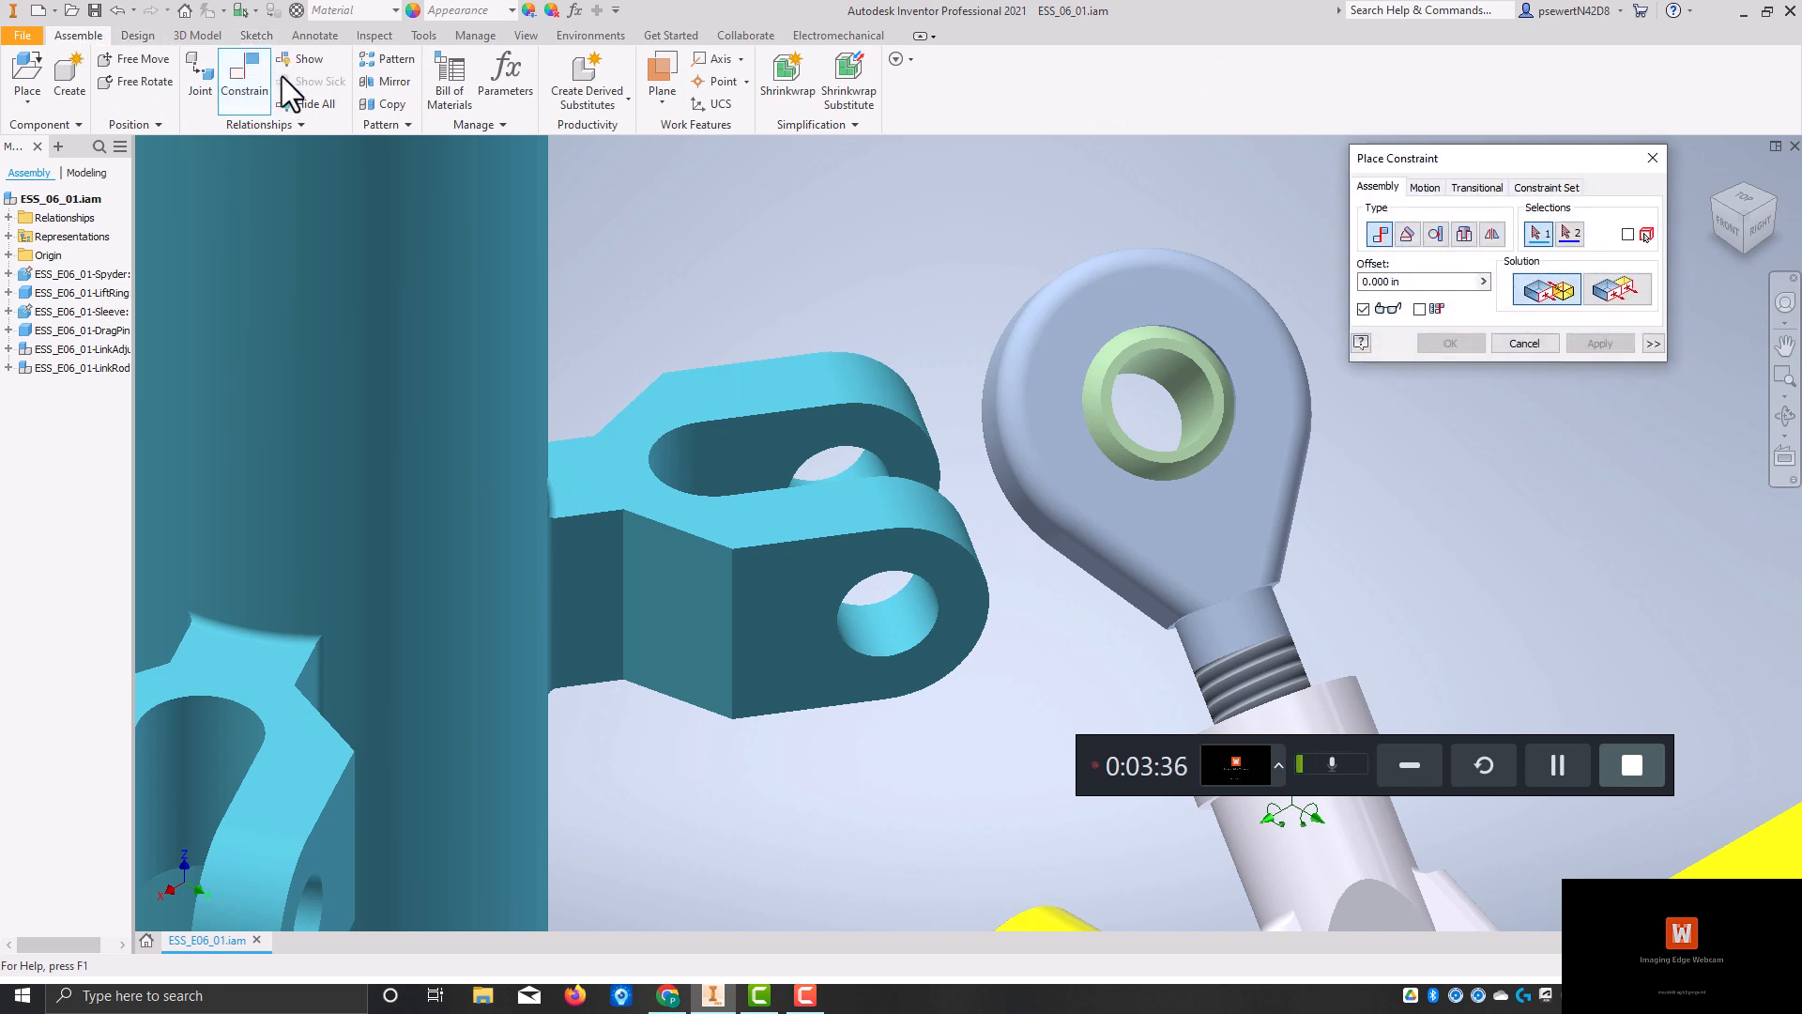
{"action": "left_click_drag", "start_coordinate": [1519, 159], "coordinate": [1230, 159]}
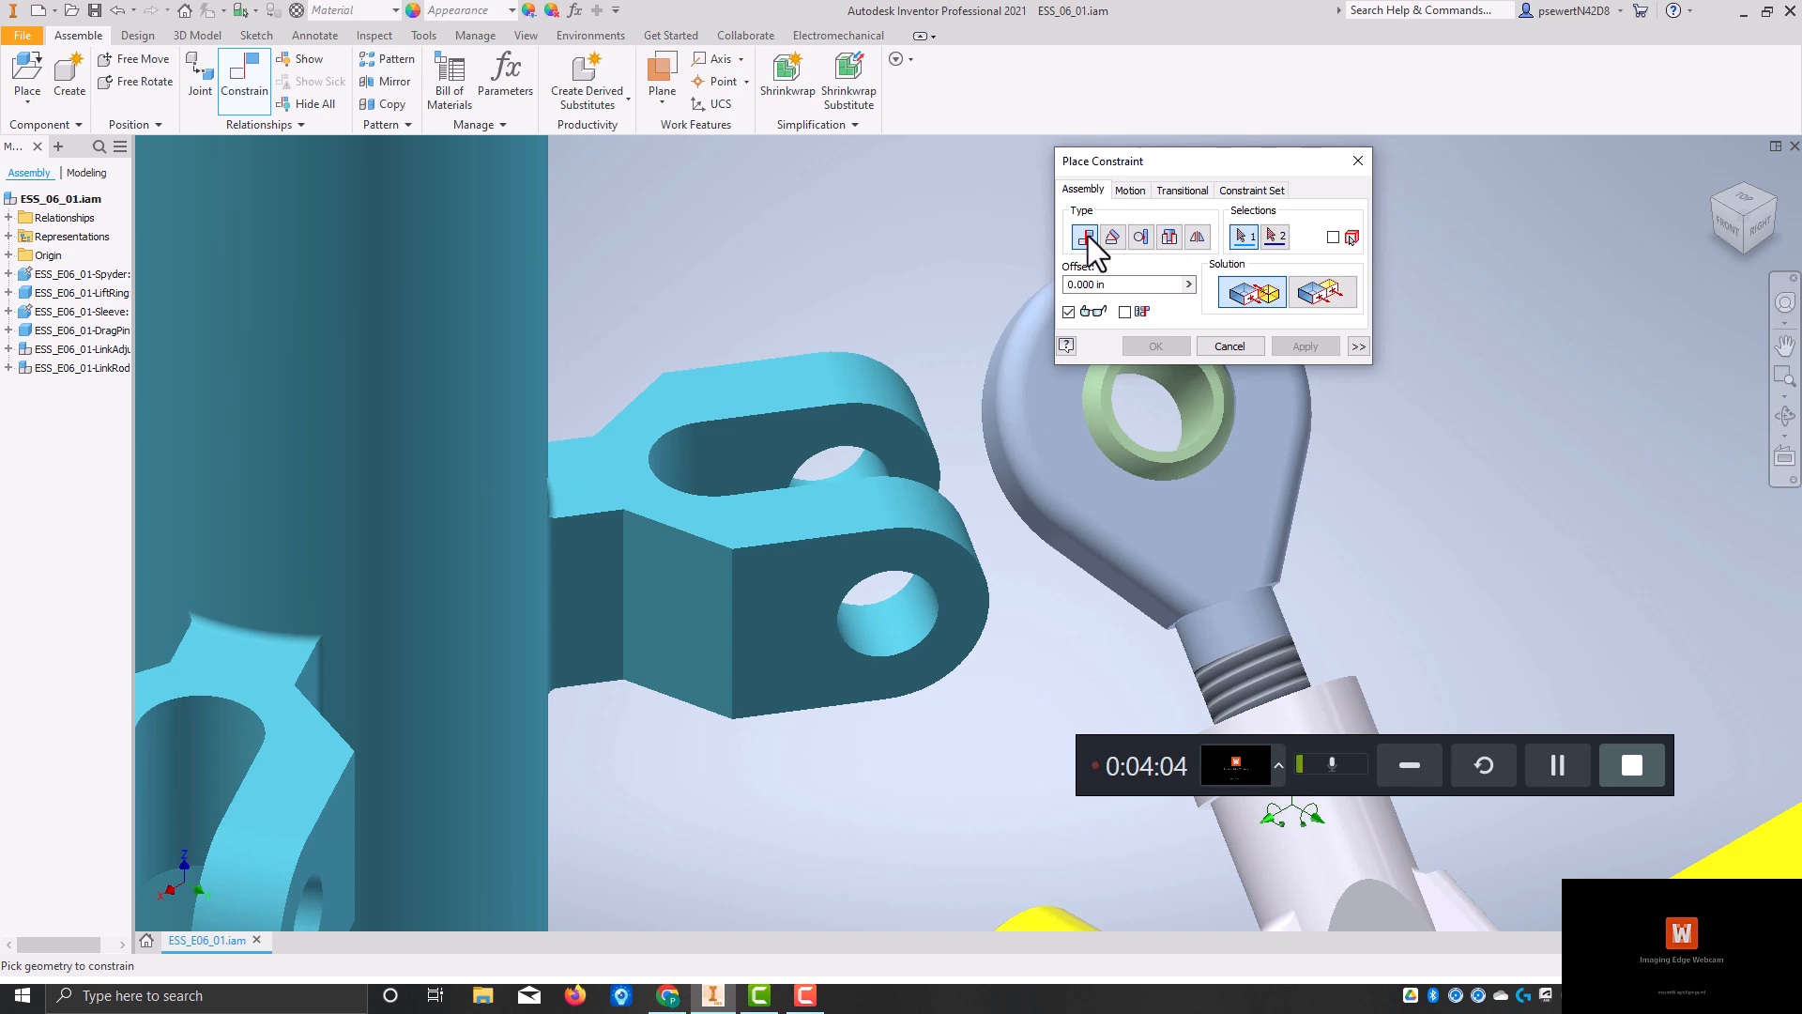
{"action": "left_click_drag", "start_coordinate": [1235, 159], "coordinate": [1045, 45]}
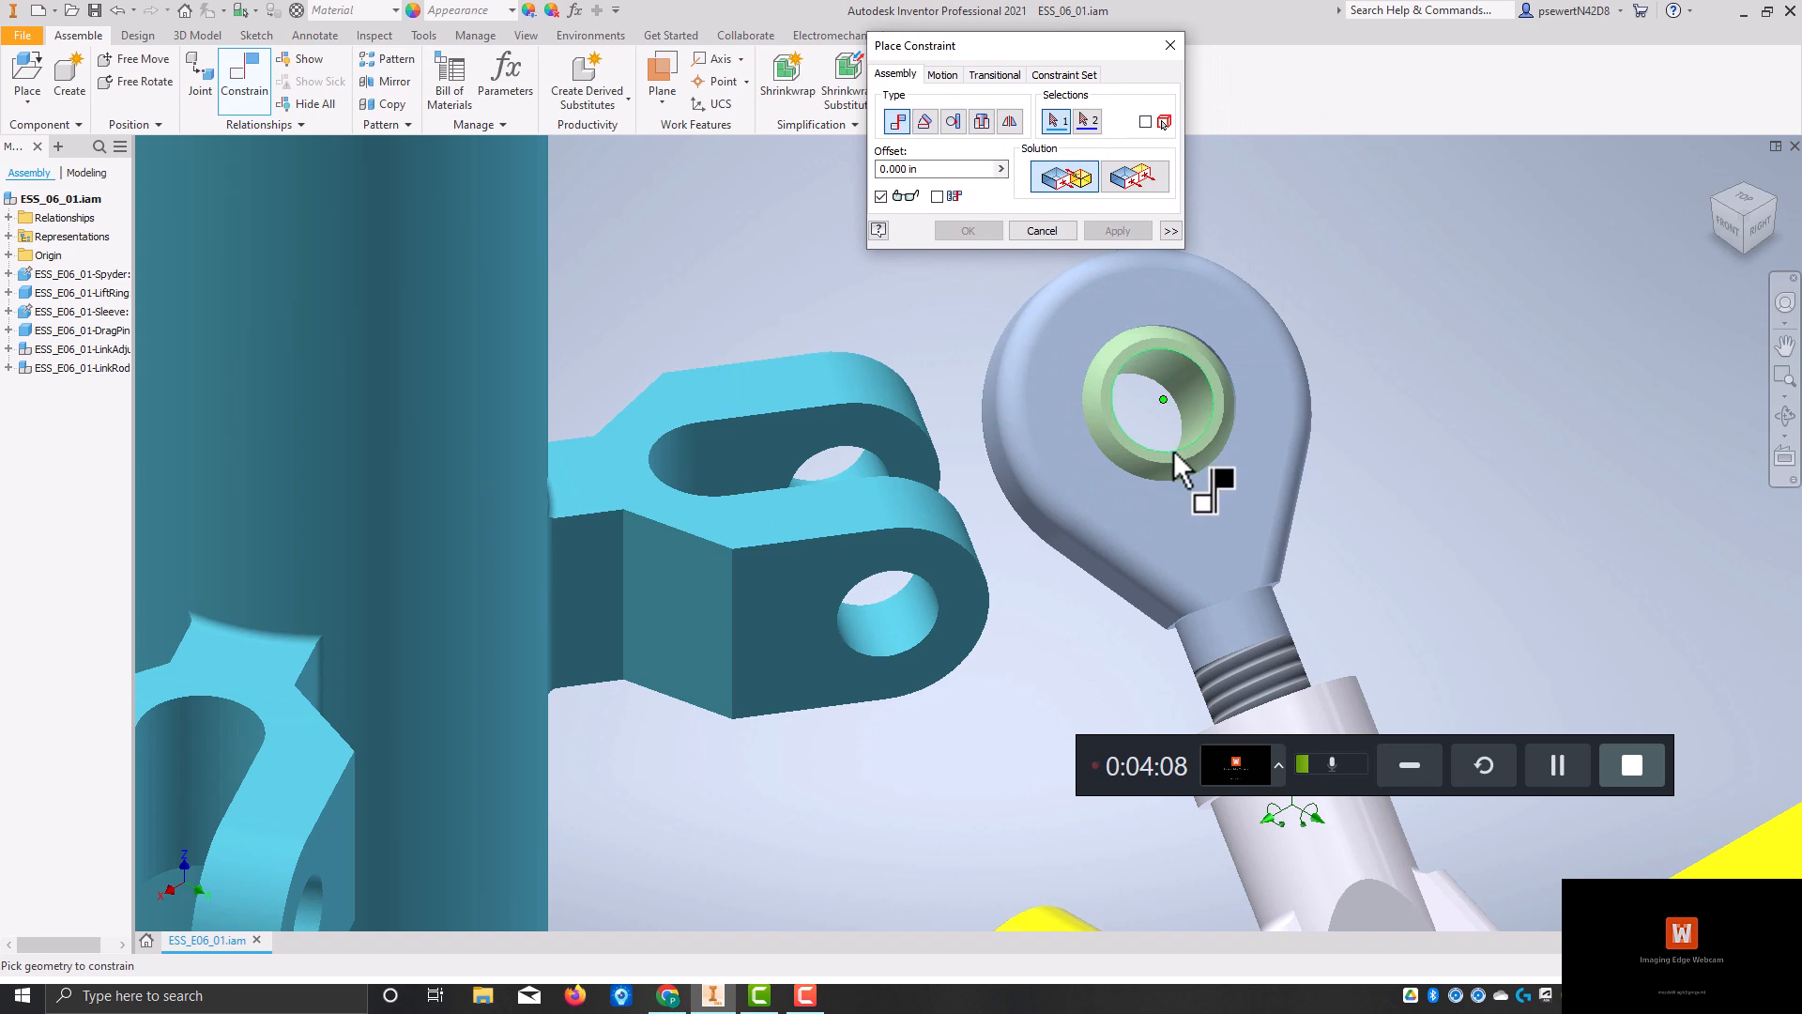
{"action": "left_click", "coordinate": [1190, 390]}
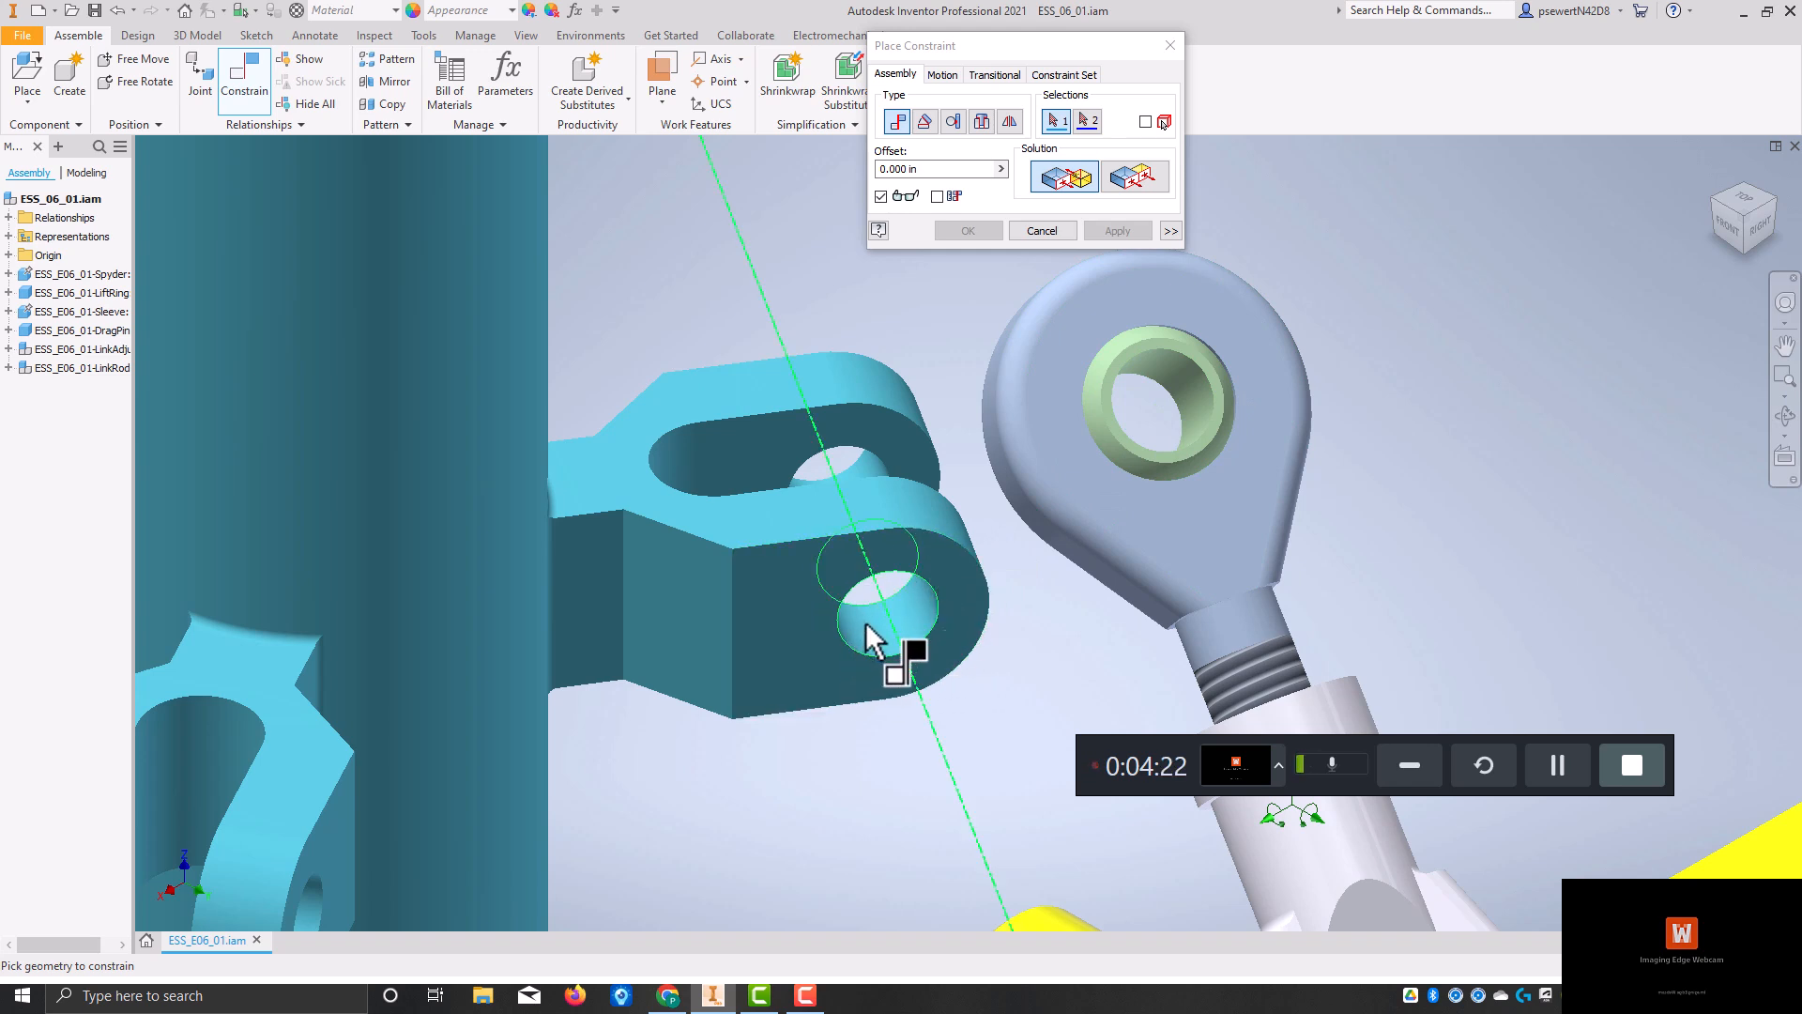
{"action": "mouse_move", "coordinate": [866, 623]}
{"action": "left_click", "coordinate": [865, 621]}
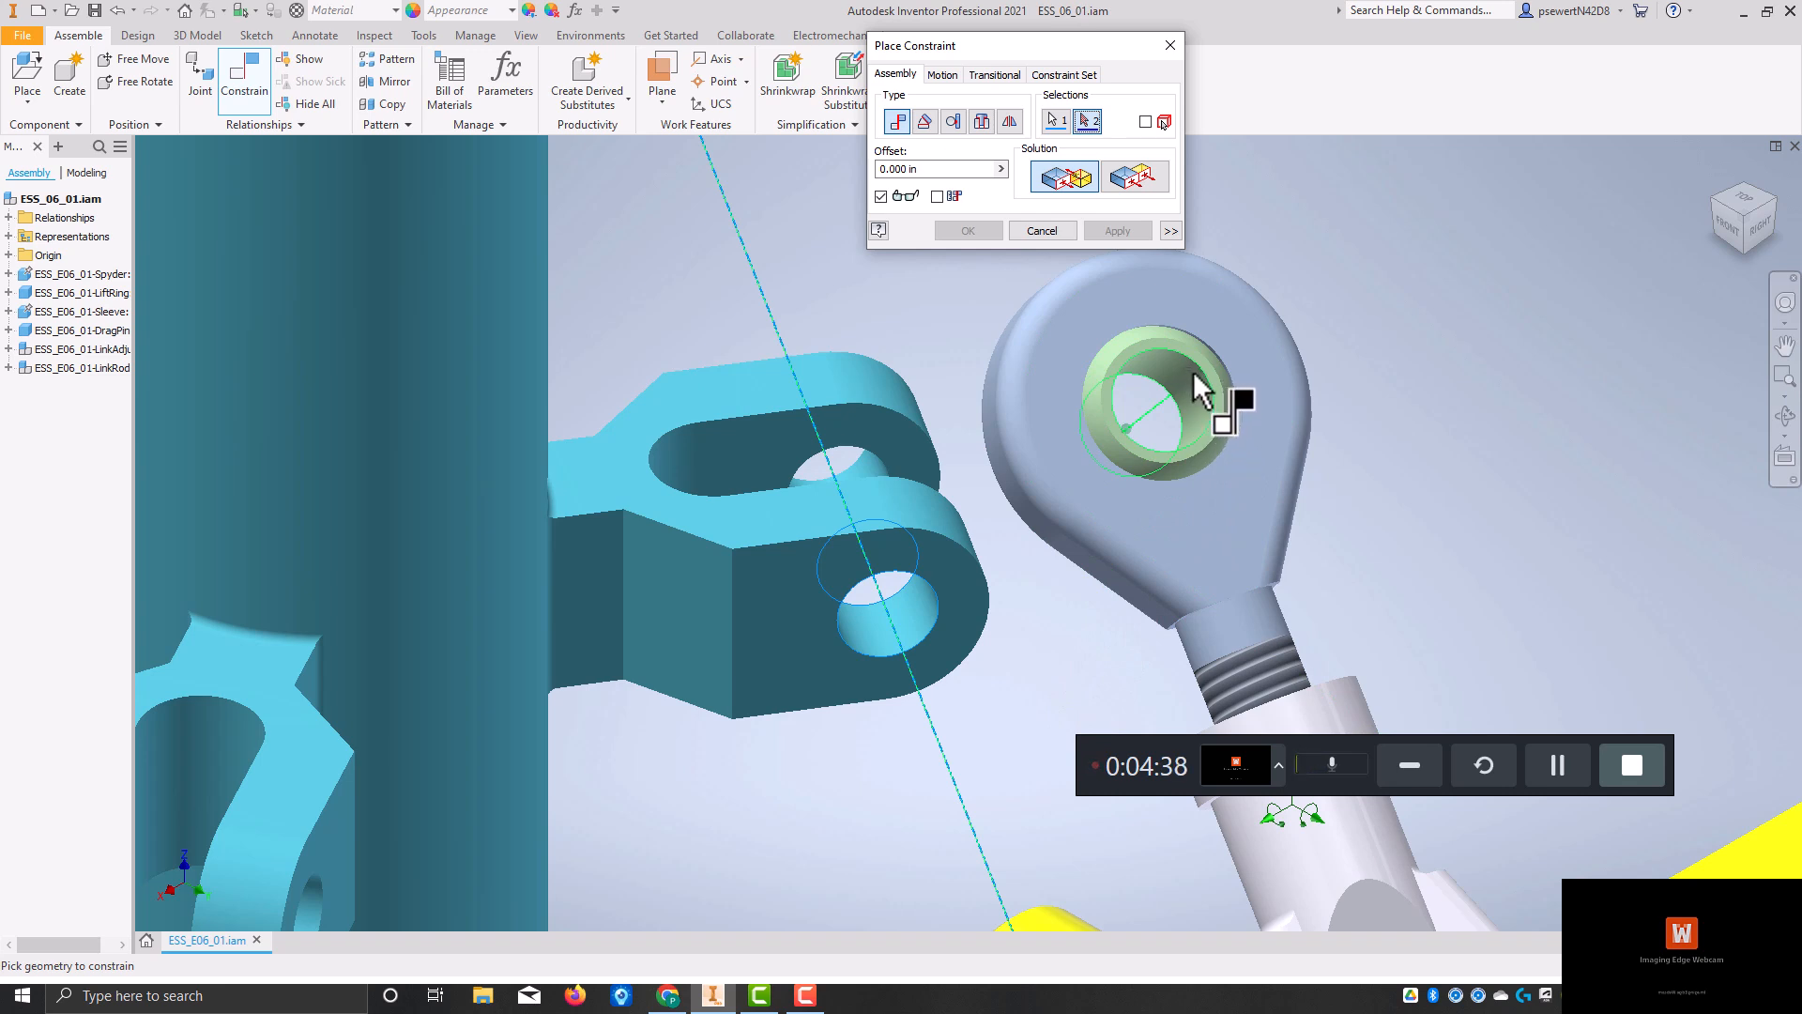
{"action": "mouse_move", "coordinate": [1193, 391]}
{"action": "right_mouse_down"}
{"action": "mouse_move", "coordinate": [1208, 369]}
{"action": "mouse_move", "coordinate": [1195, 386]}
{"action": "right_mouse_up"}
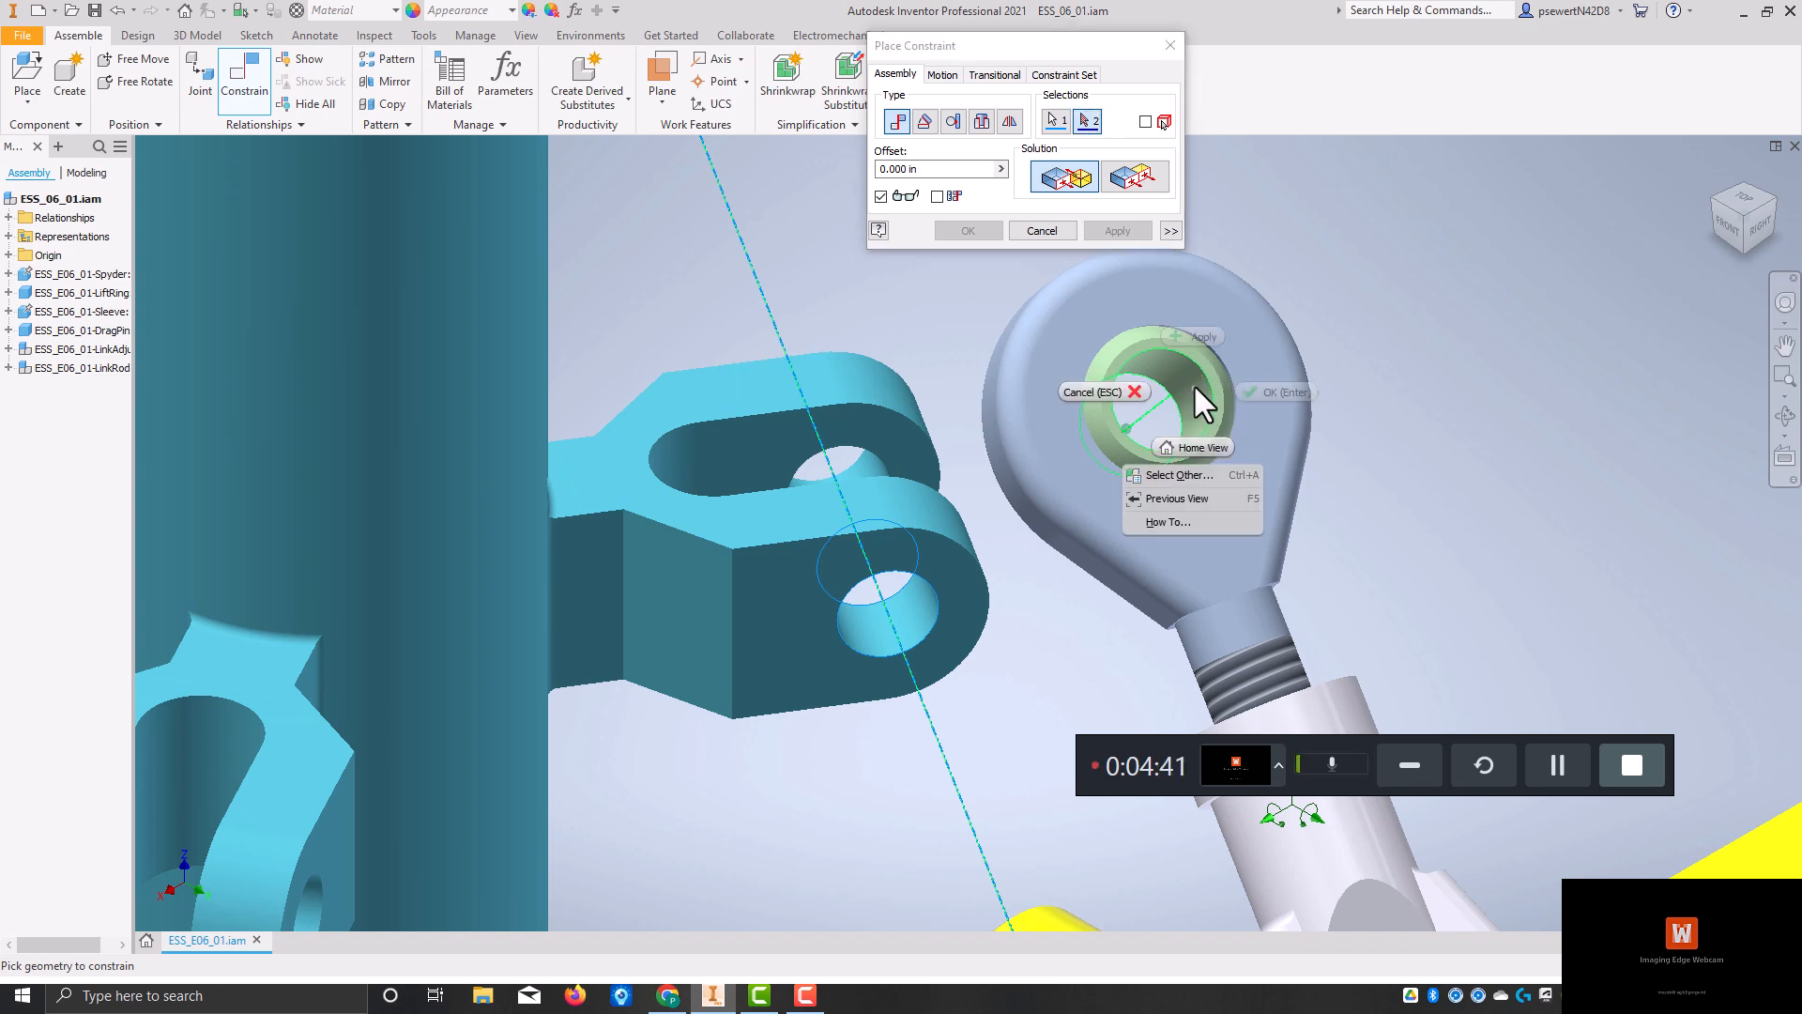
{"action": "left_click", "coordinate": [1373, 335]}
{"action": "left_click_drag", "start_coordinate": [1739, 233], "coordinate": [1770, 241]}
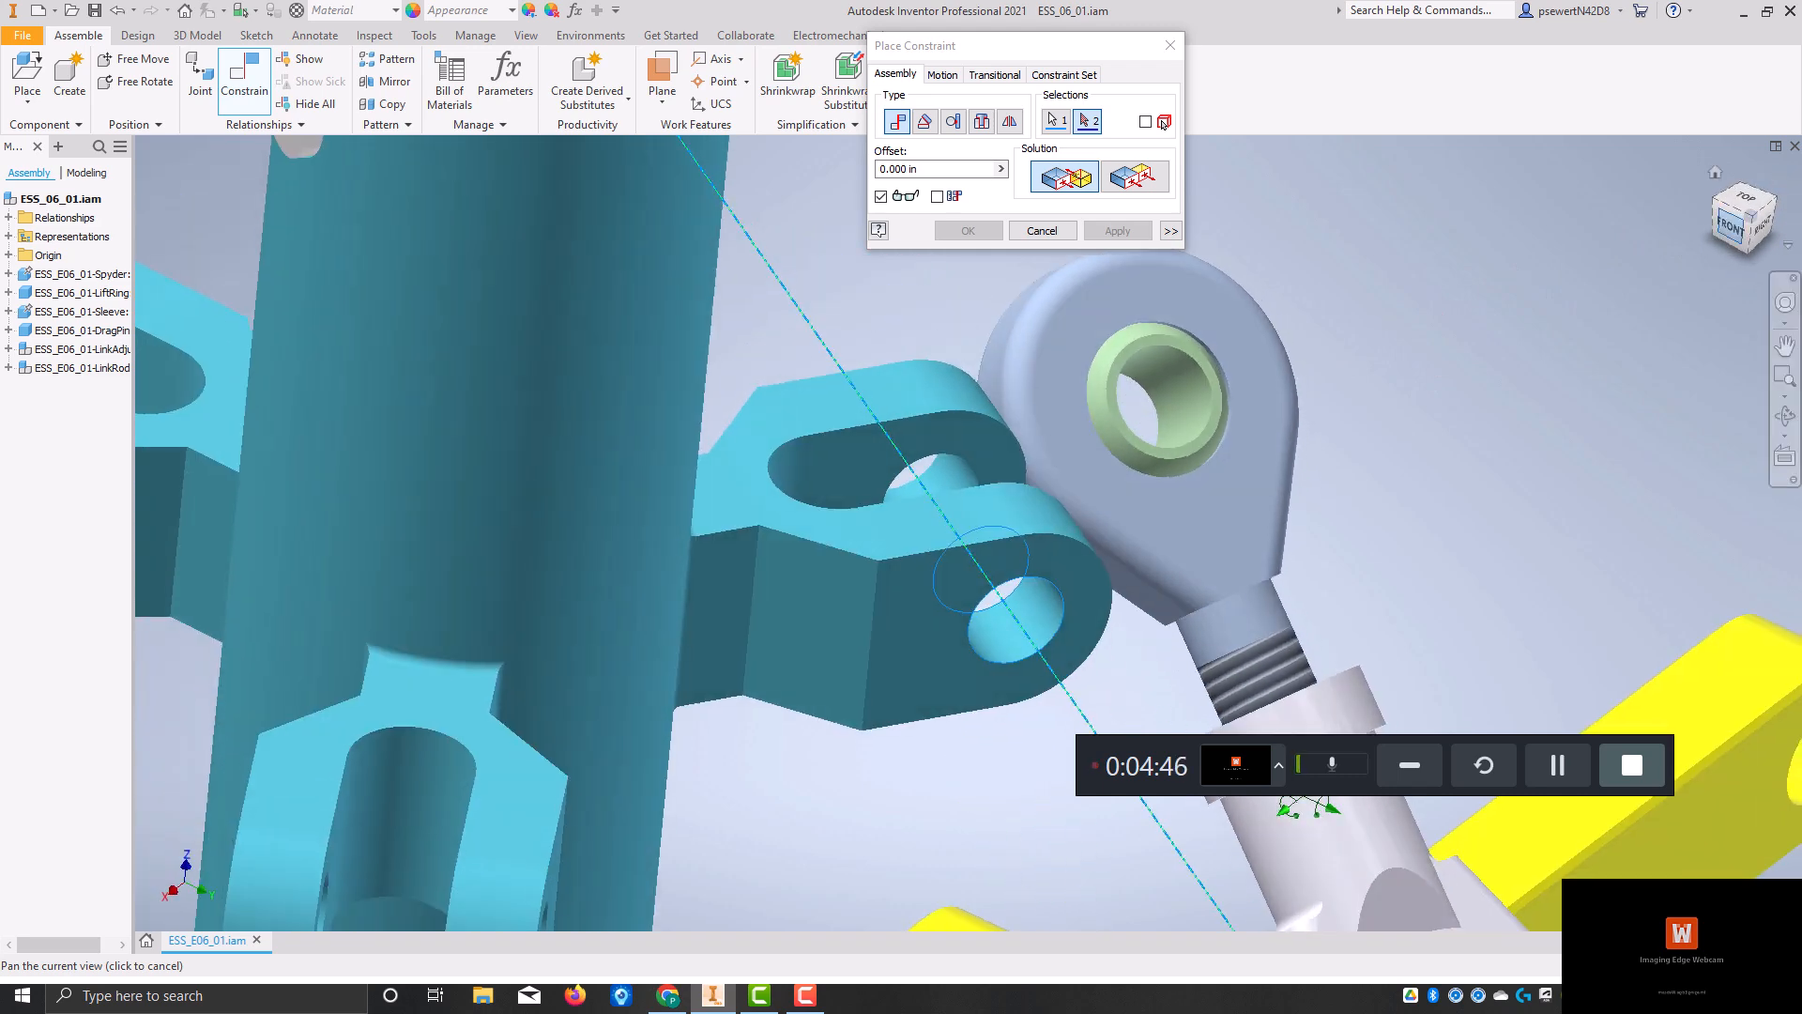
{"action": "left_click", "coordinate": [1203, 403]}
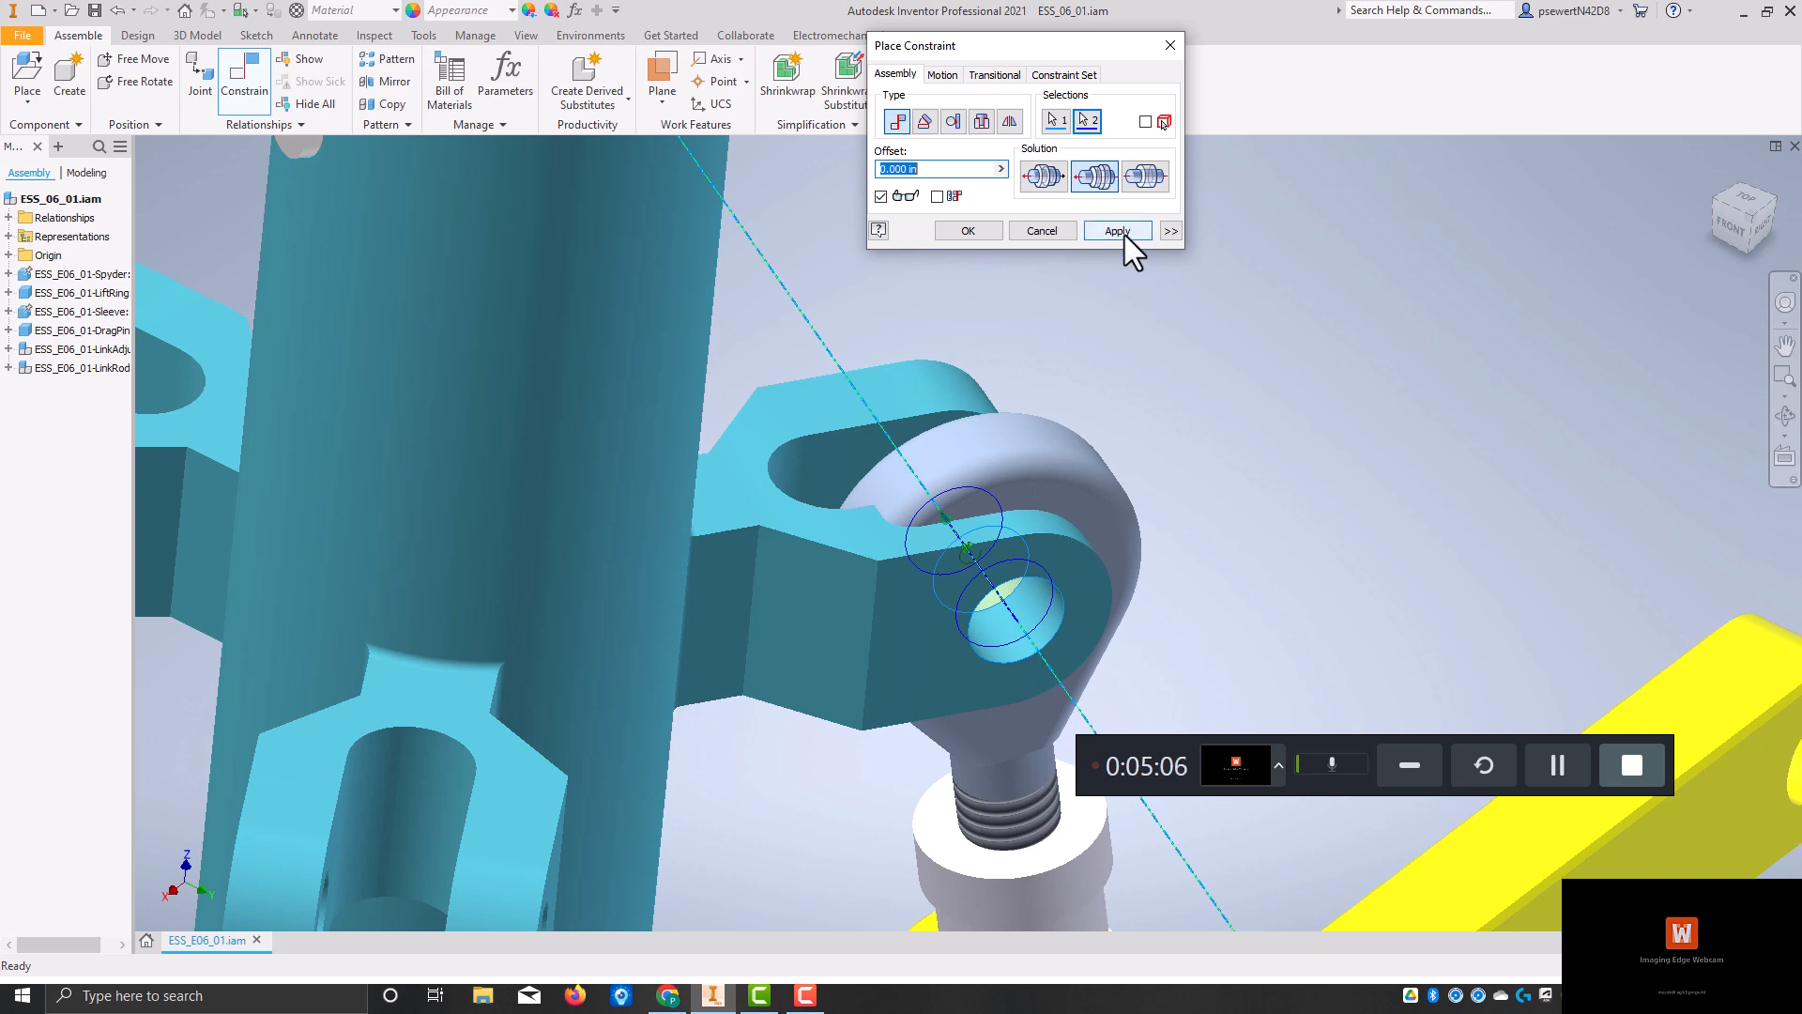
{"action": "left_click", "coordinate": [1099, 184]}
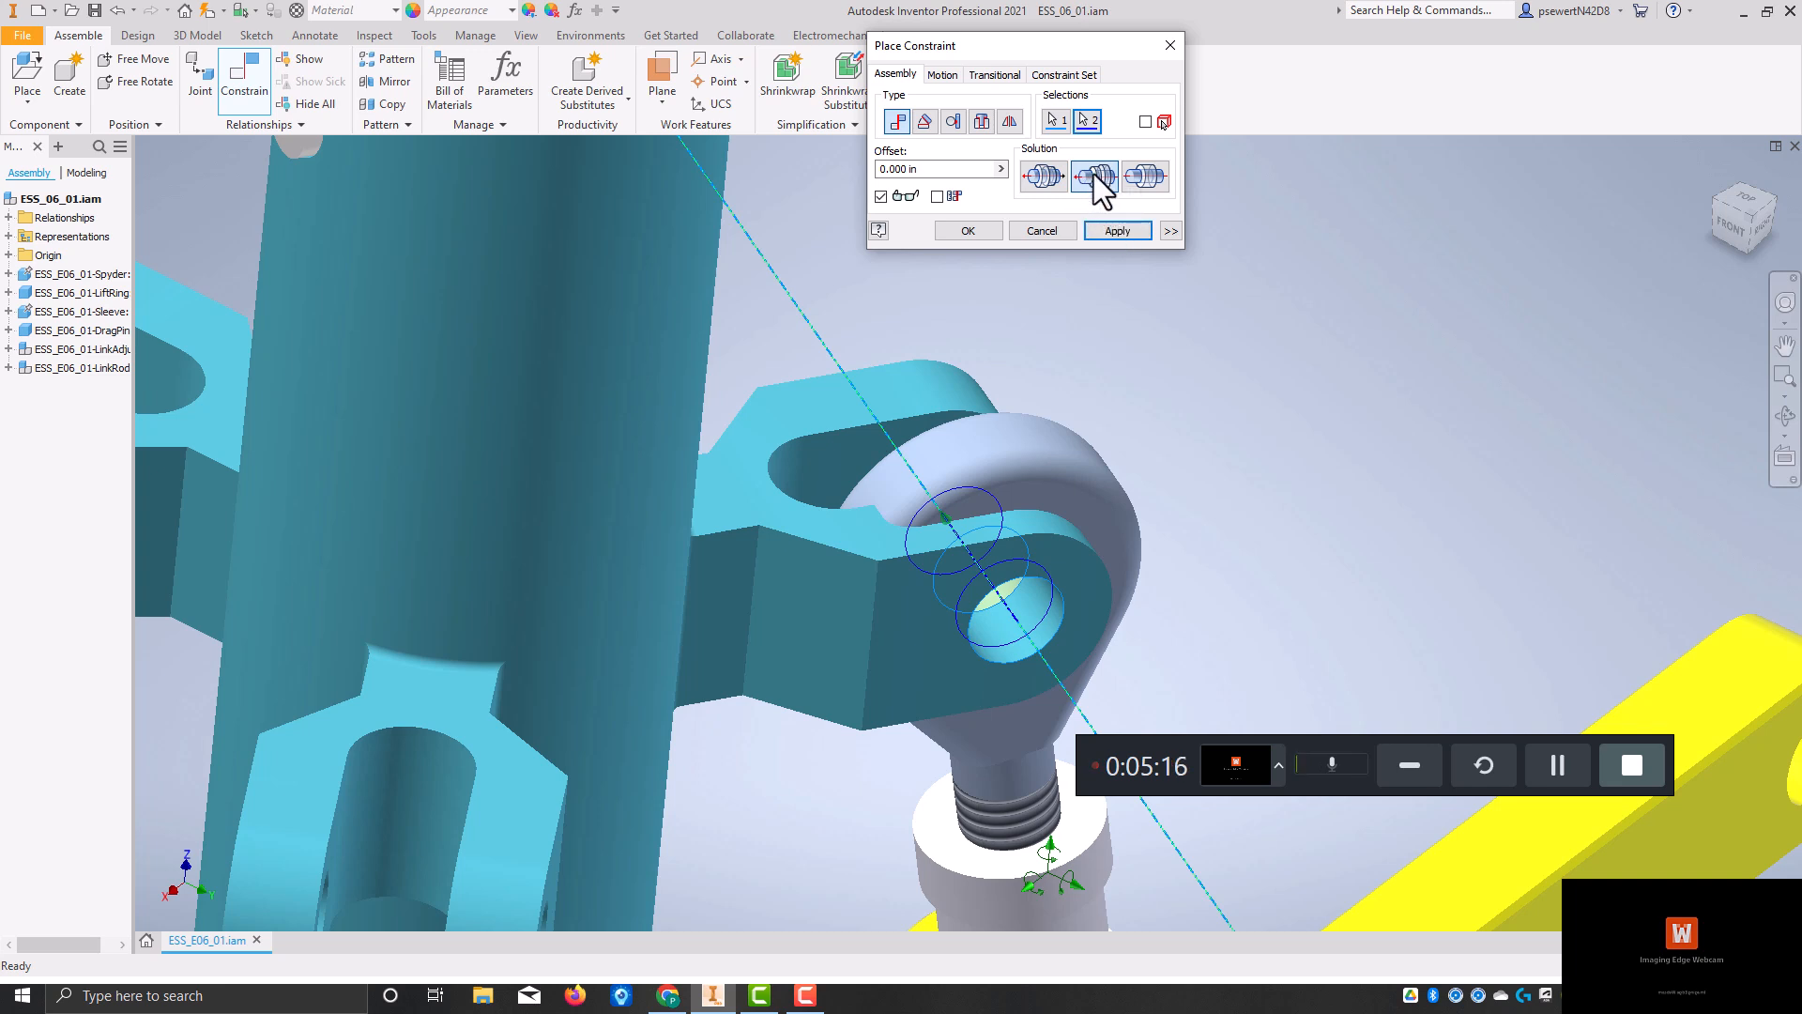
{"action": "left_click", "coordinate": [1115, 225]}
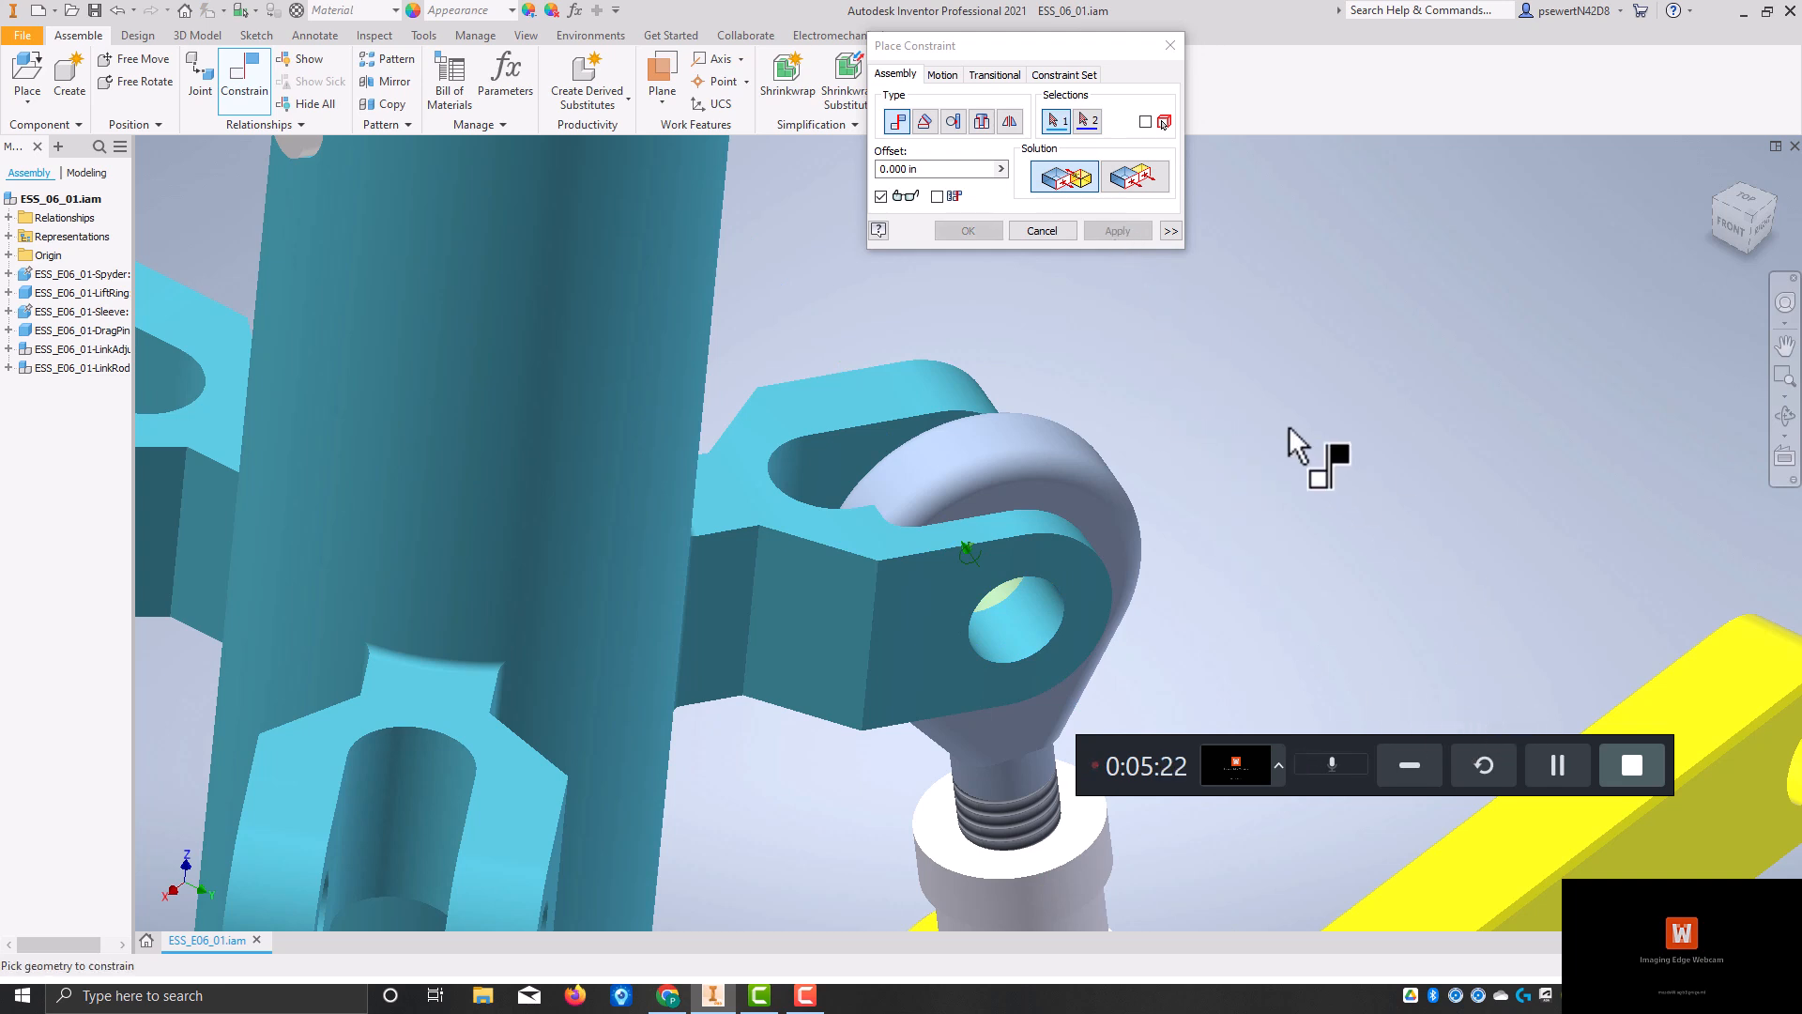
{"action": "left_click", "coordinate": [1032, 230]}
Step: Slide the adjustable link along its mated axis until it is clear of the sleeve's clevis
{"action": "scroll", "coordinate": [1117, 456], "scroll_direction": "up", "scroll_amount": 4}
{"action": "scroll", "coordinate": [1131, 439], "scroll_direction": "up", "scroll_amount": 3}
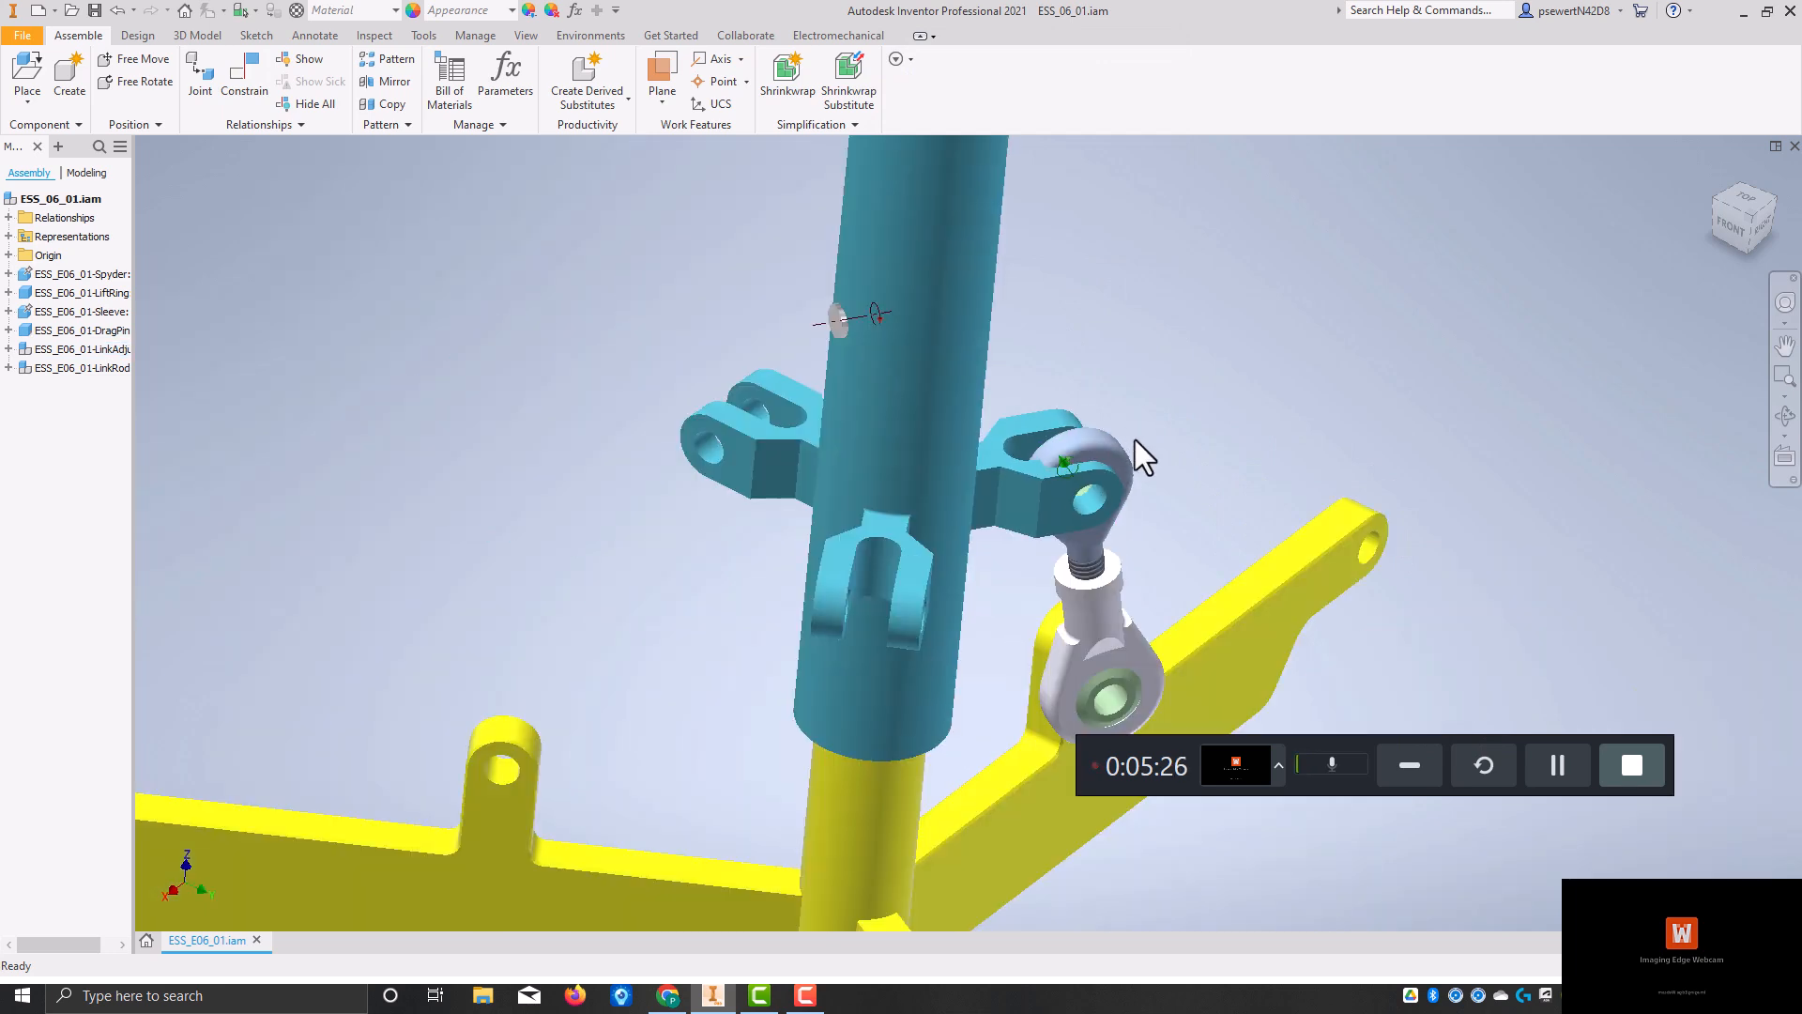
{"action": "left_click", "coordinate": [1784, 415]}
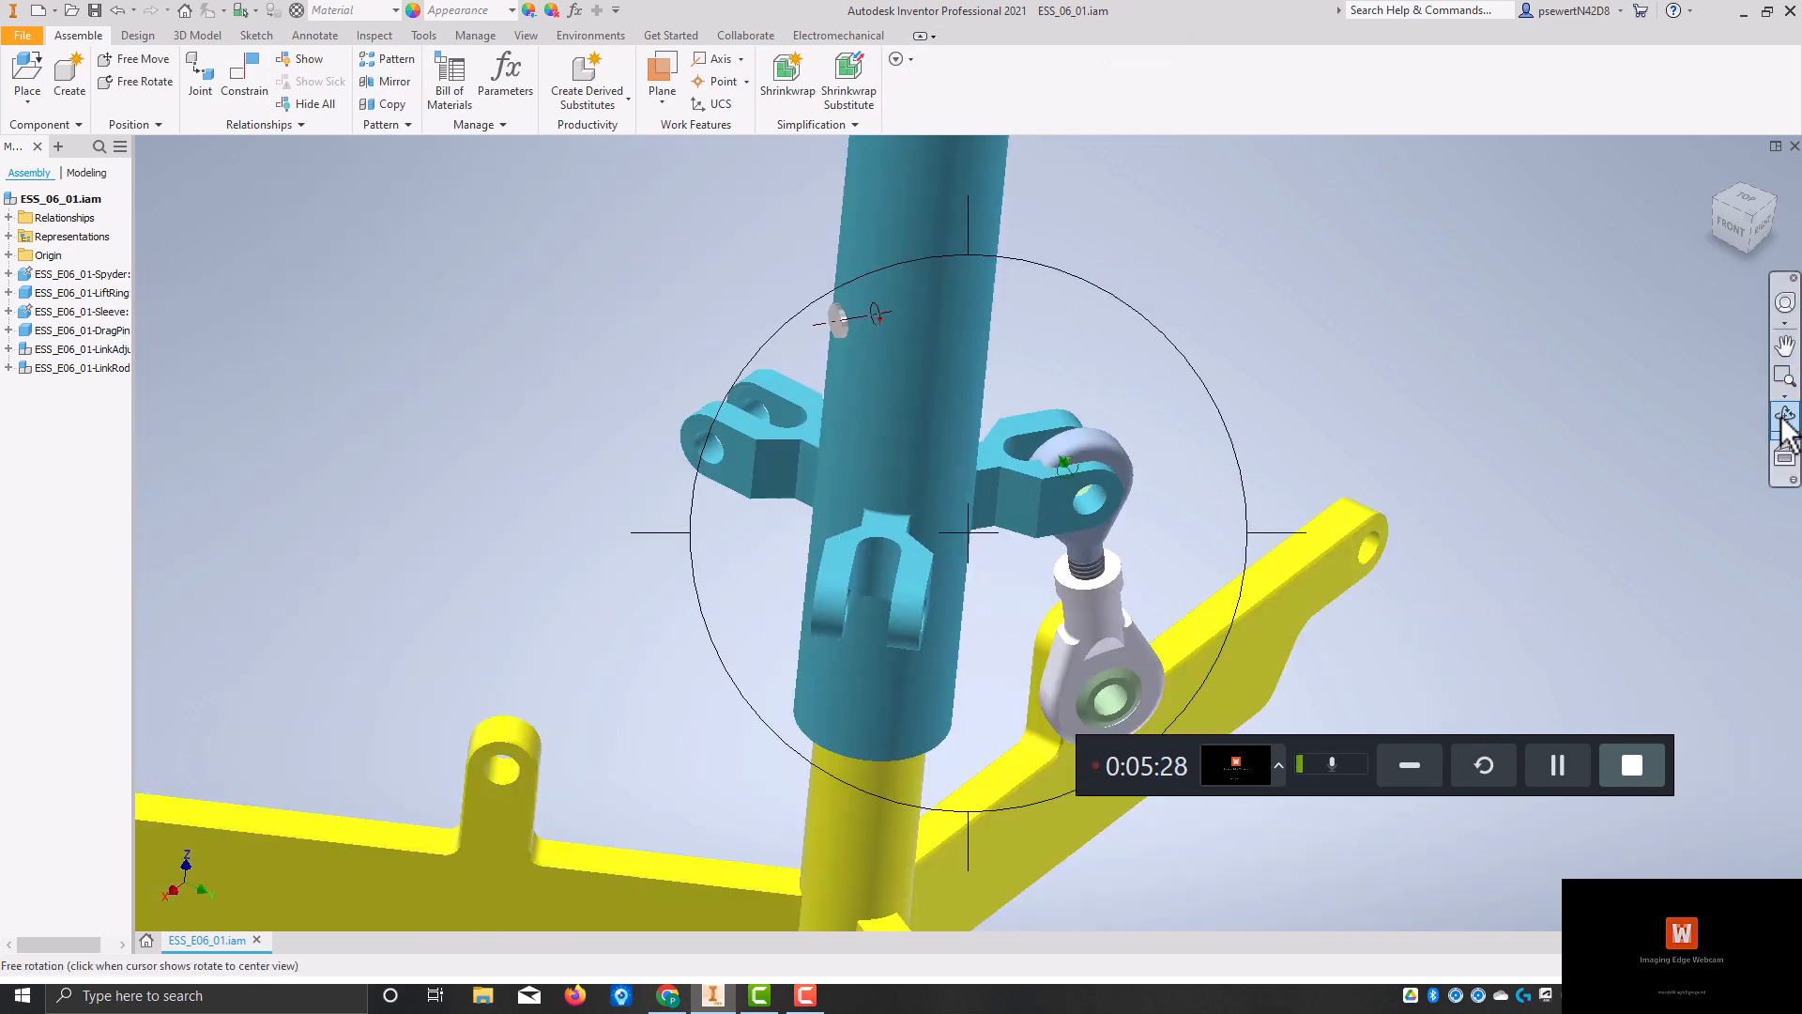
{"action": "left_click_drag", "start_coordinate": [1211, 487], "coordinate": [1010, 723]}
{"action": "scroll", "coordinate": [866, 437], "scroll_direction": "up", "scroll_amount": 3}
{"action": "scroll", "coordinate": [866, 427], "scroll_direction": "up", "scroll_amount": 4}
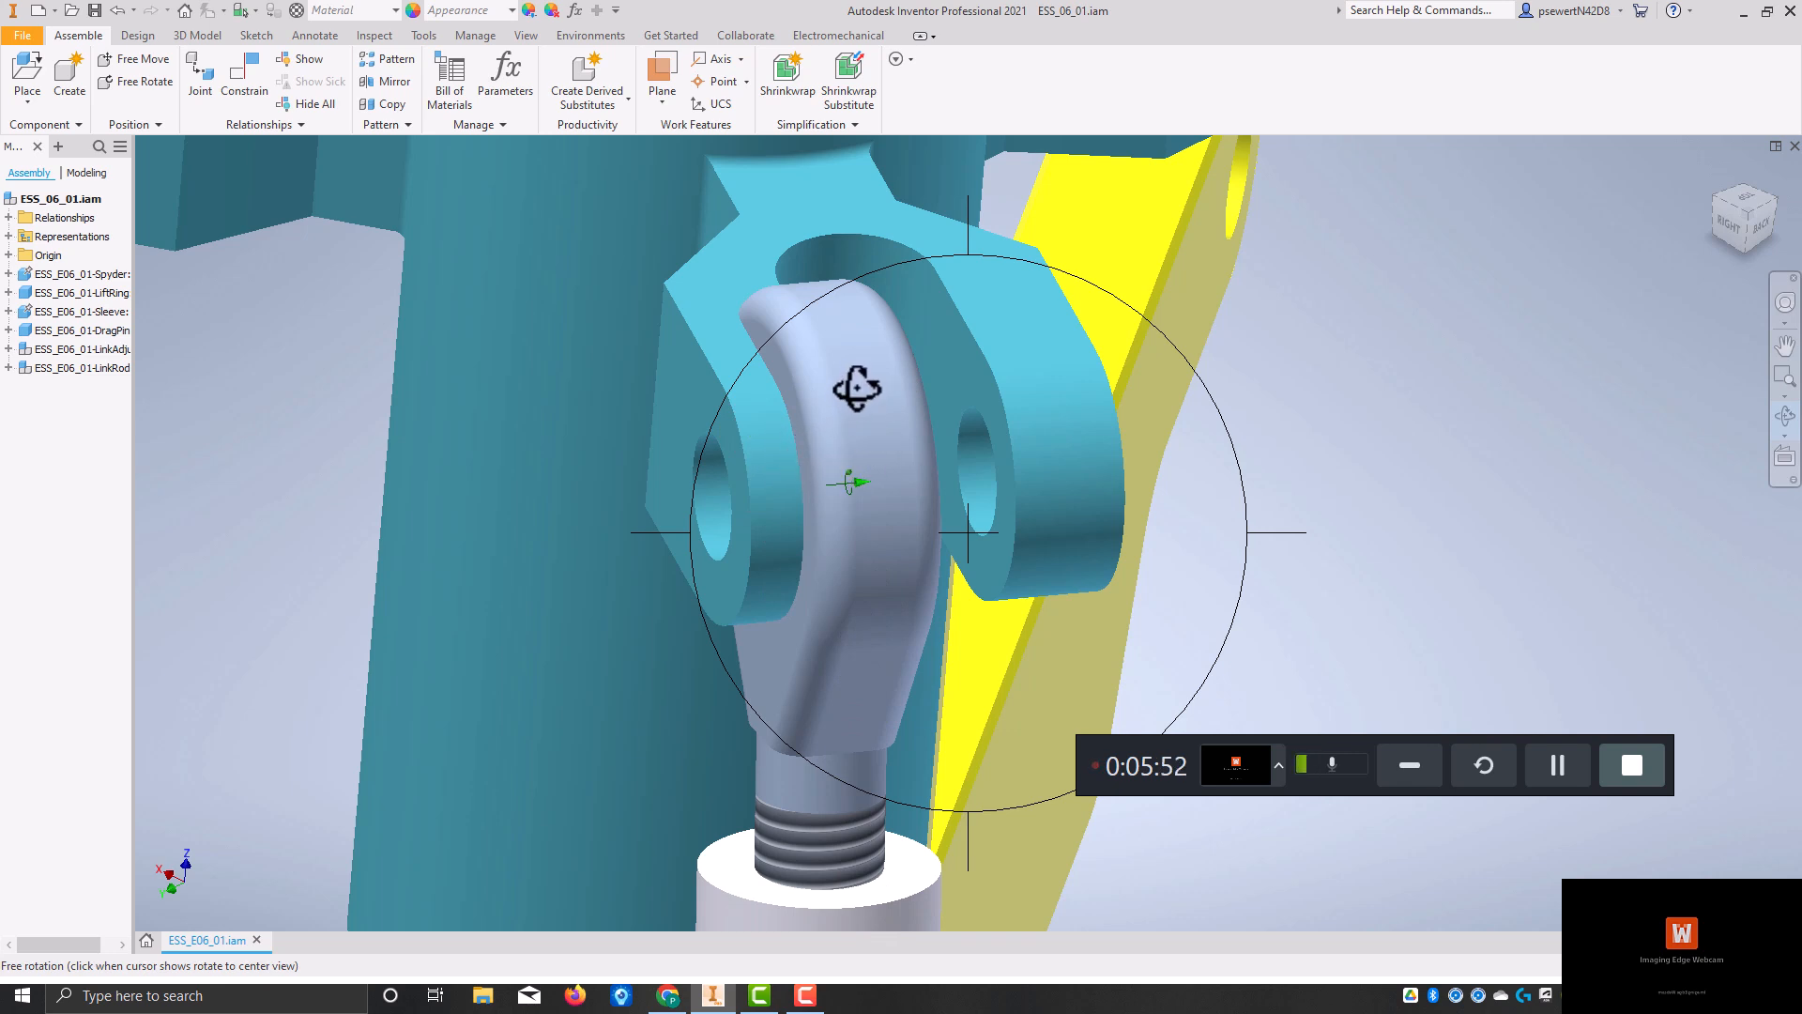
{"action": "key", "text": "Escape"}
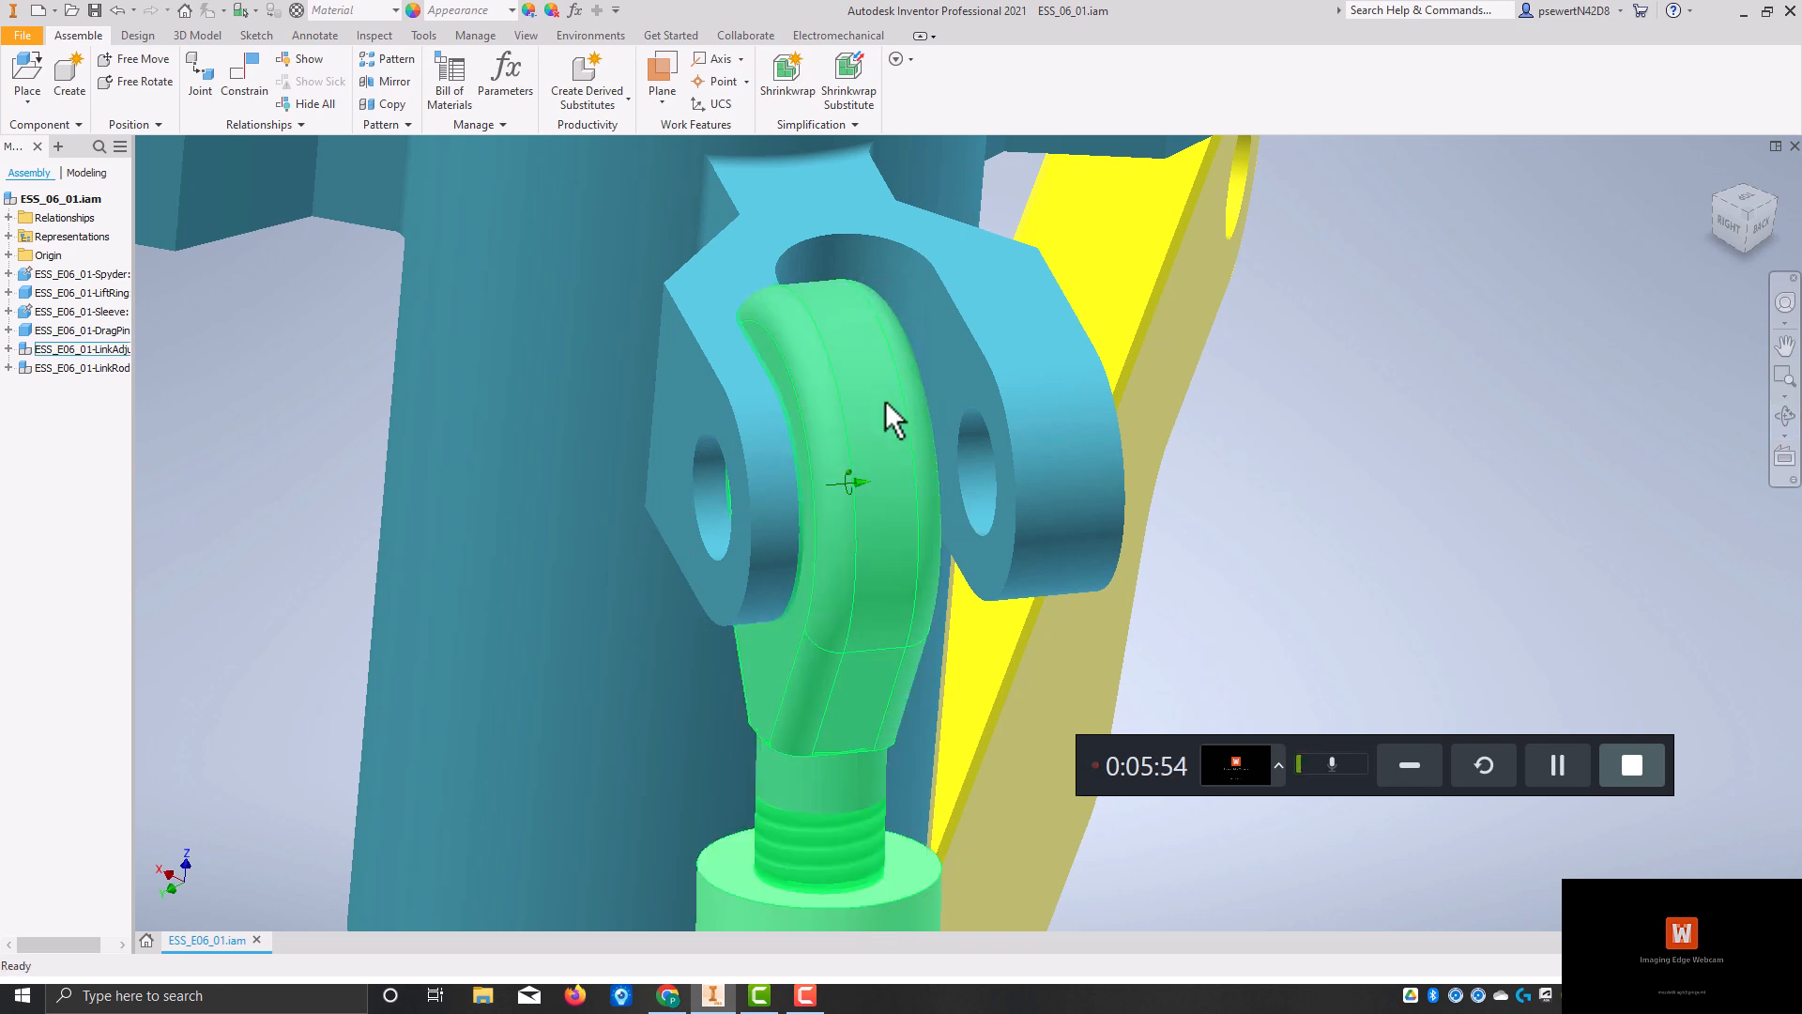
{"action": "left_click_drag", "start_coordinate": [858, 430], "coordinate": [1434, 417]}
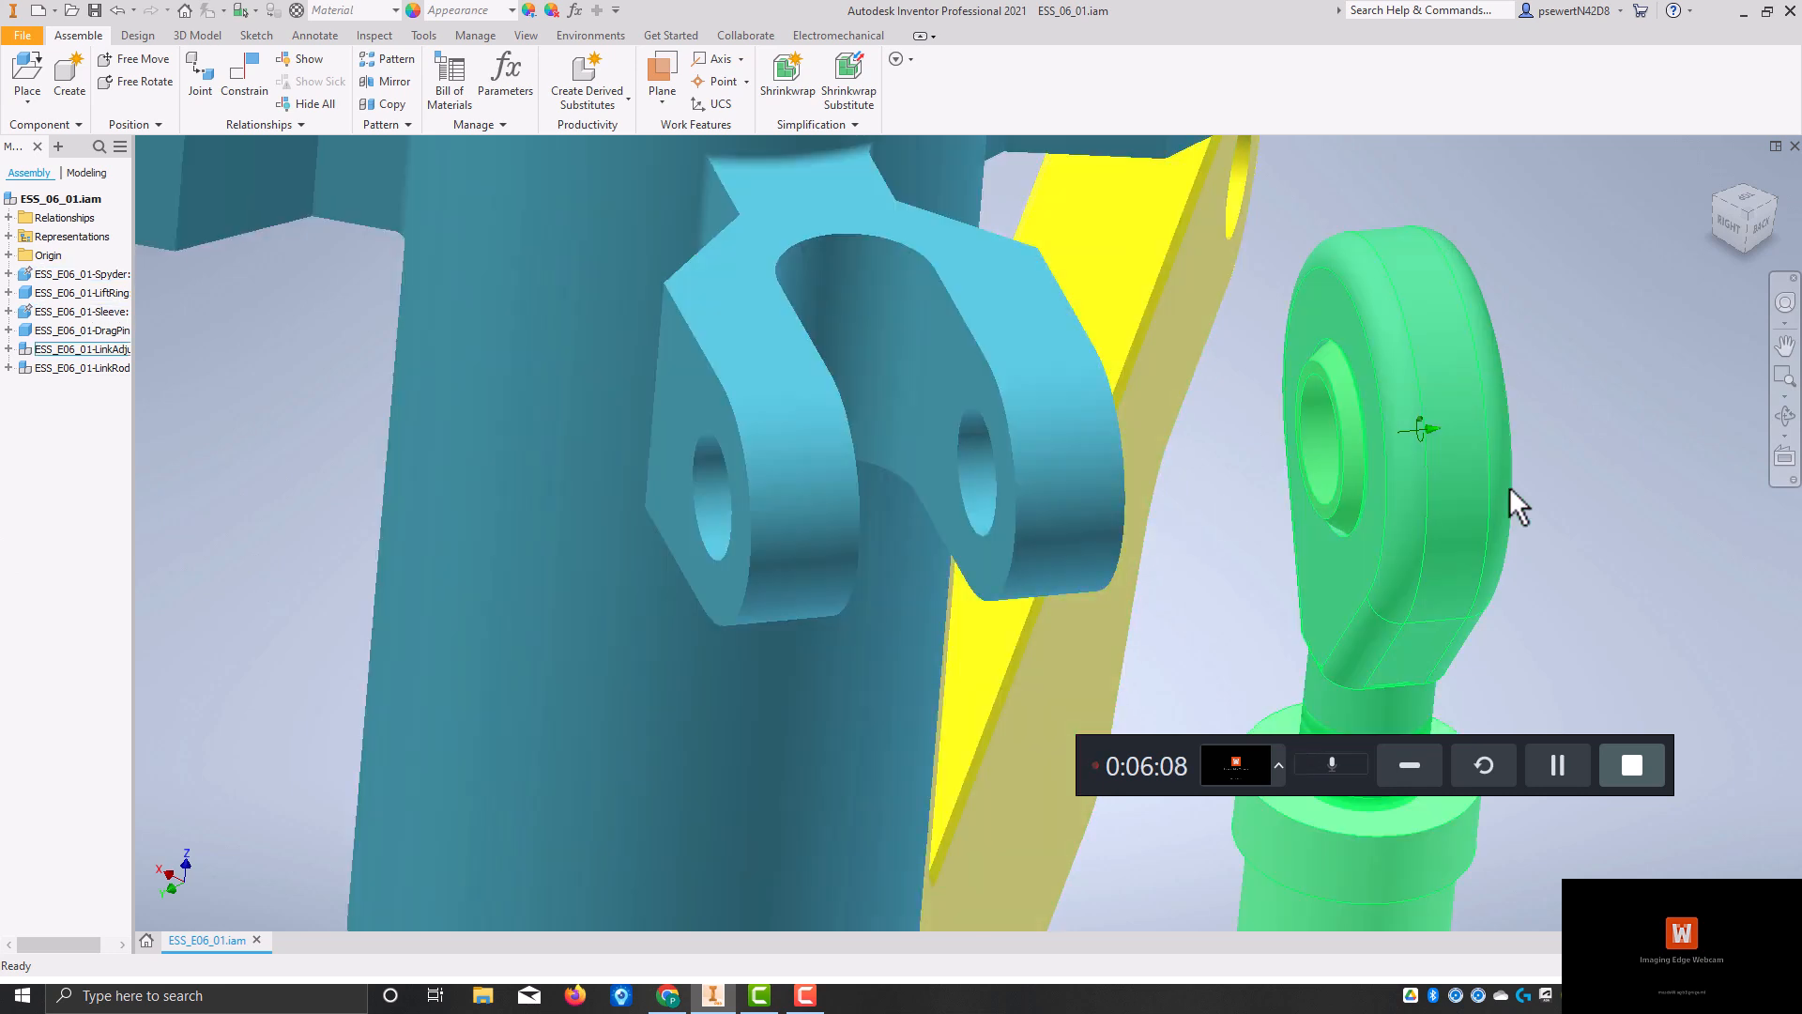
Step: Mate the flat face of the adjustable link's upper bearing that faces the clevis with the inner face of the clevis's farther tine, offset 0.000 in
{"action": "left_click", "coordinate": [1783, 418]}
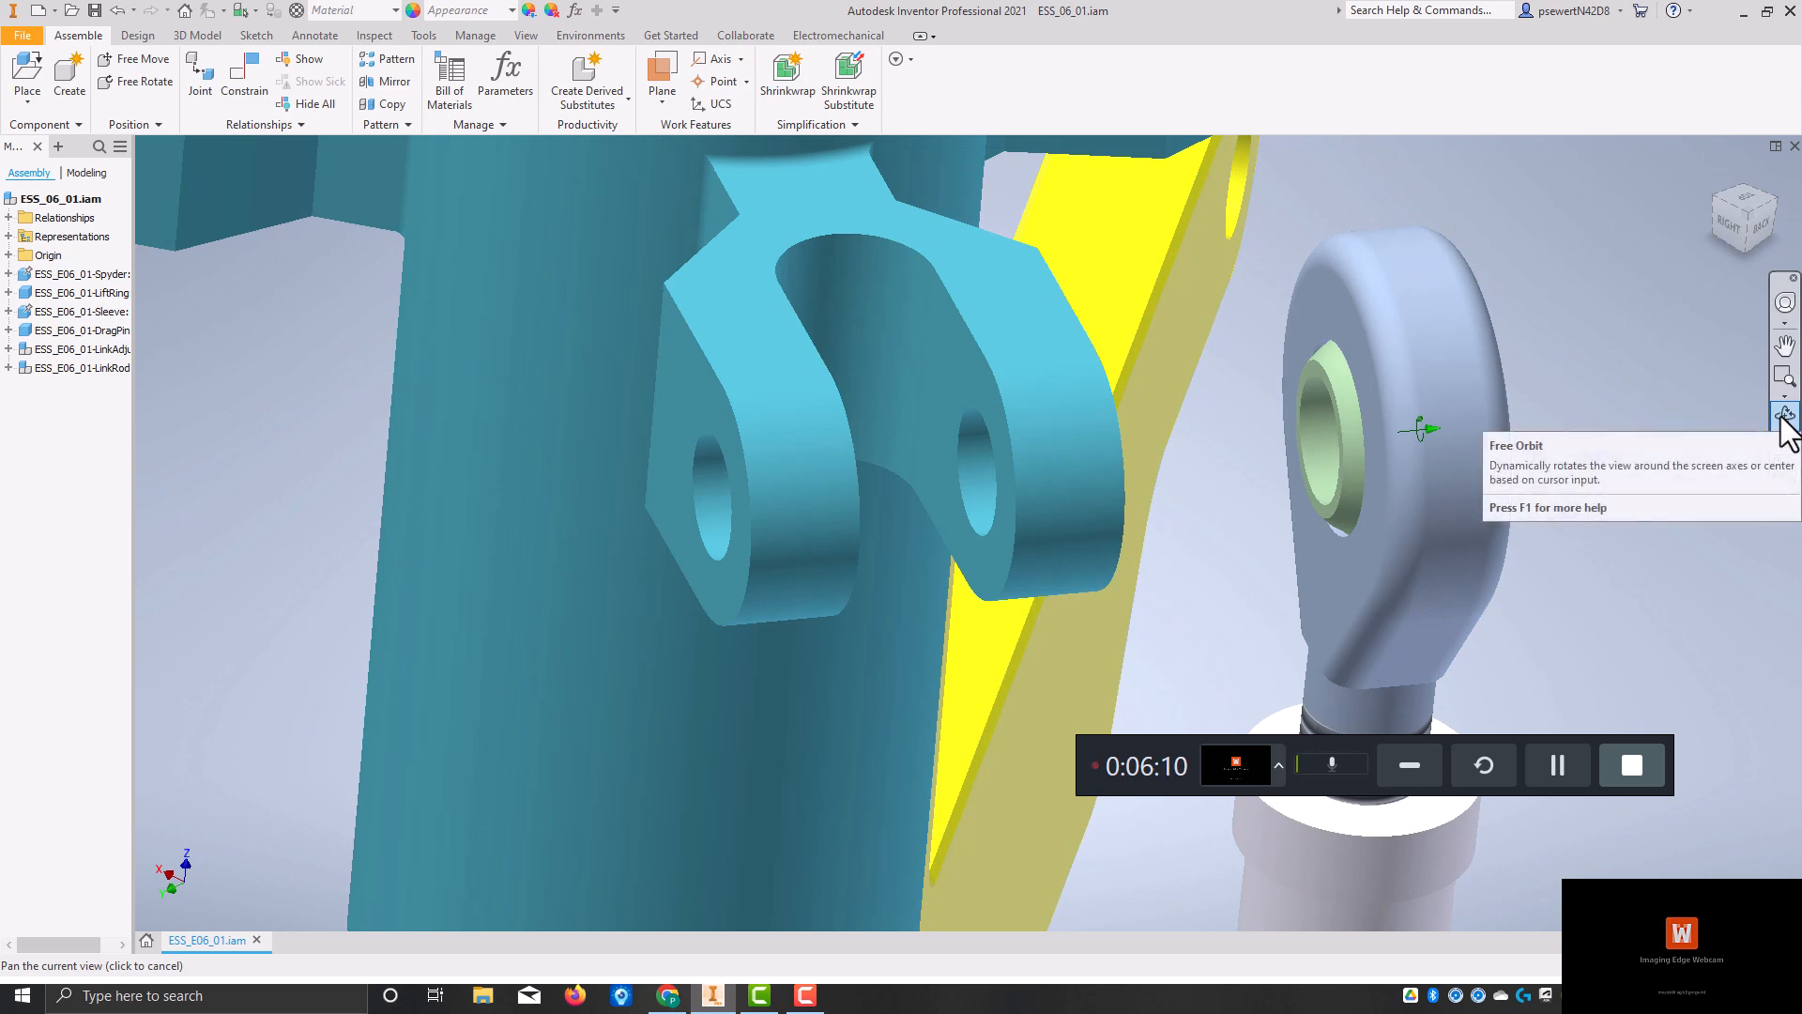
{"action": "left_click", "coordinate": [1748, 221]}
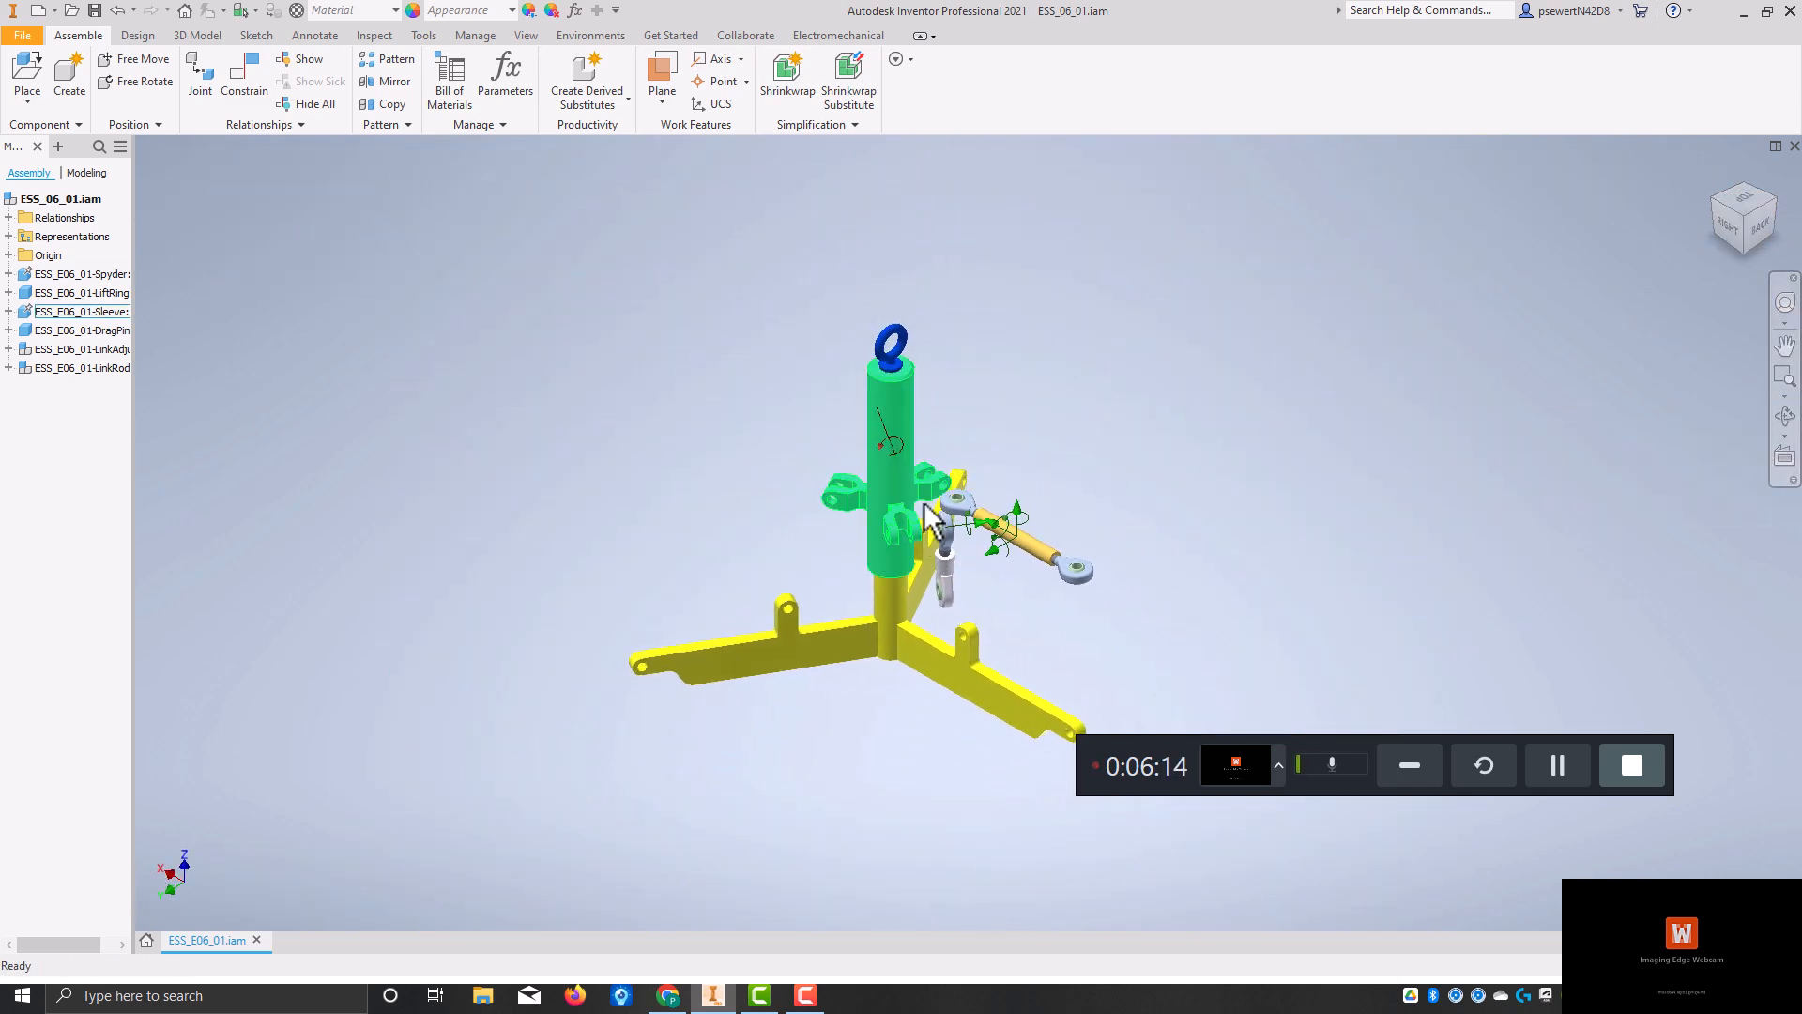
{"action": "scroll", "coordinate": [929, 539], "scroll_direction": "up", "scroll_amount": 3}
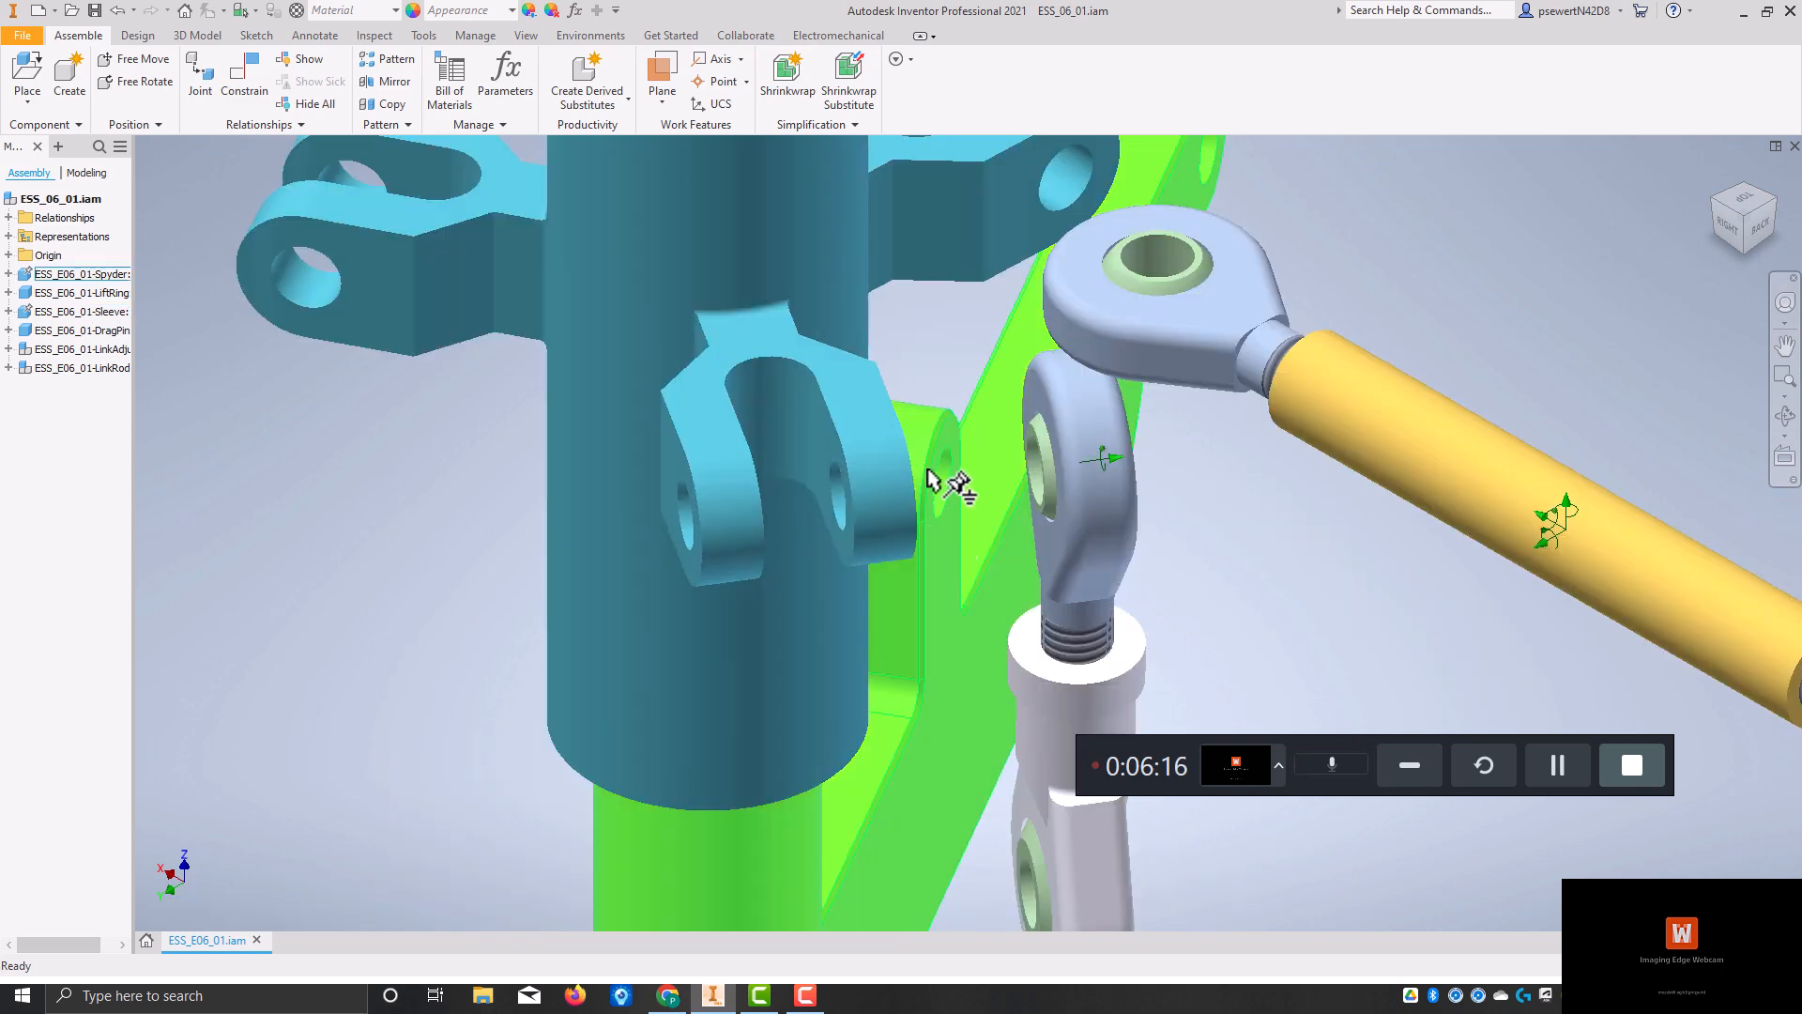
{"action": "scroll", "coordinate": [922, 482], "scroll_direction": "up", "scroll_amount": 3}
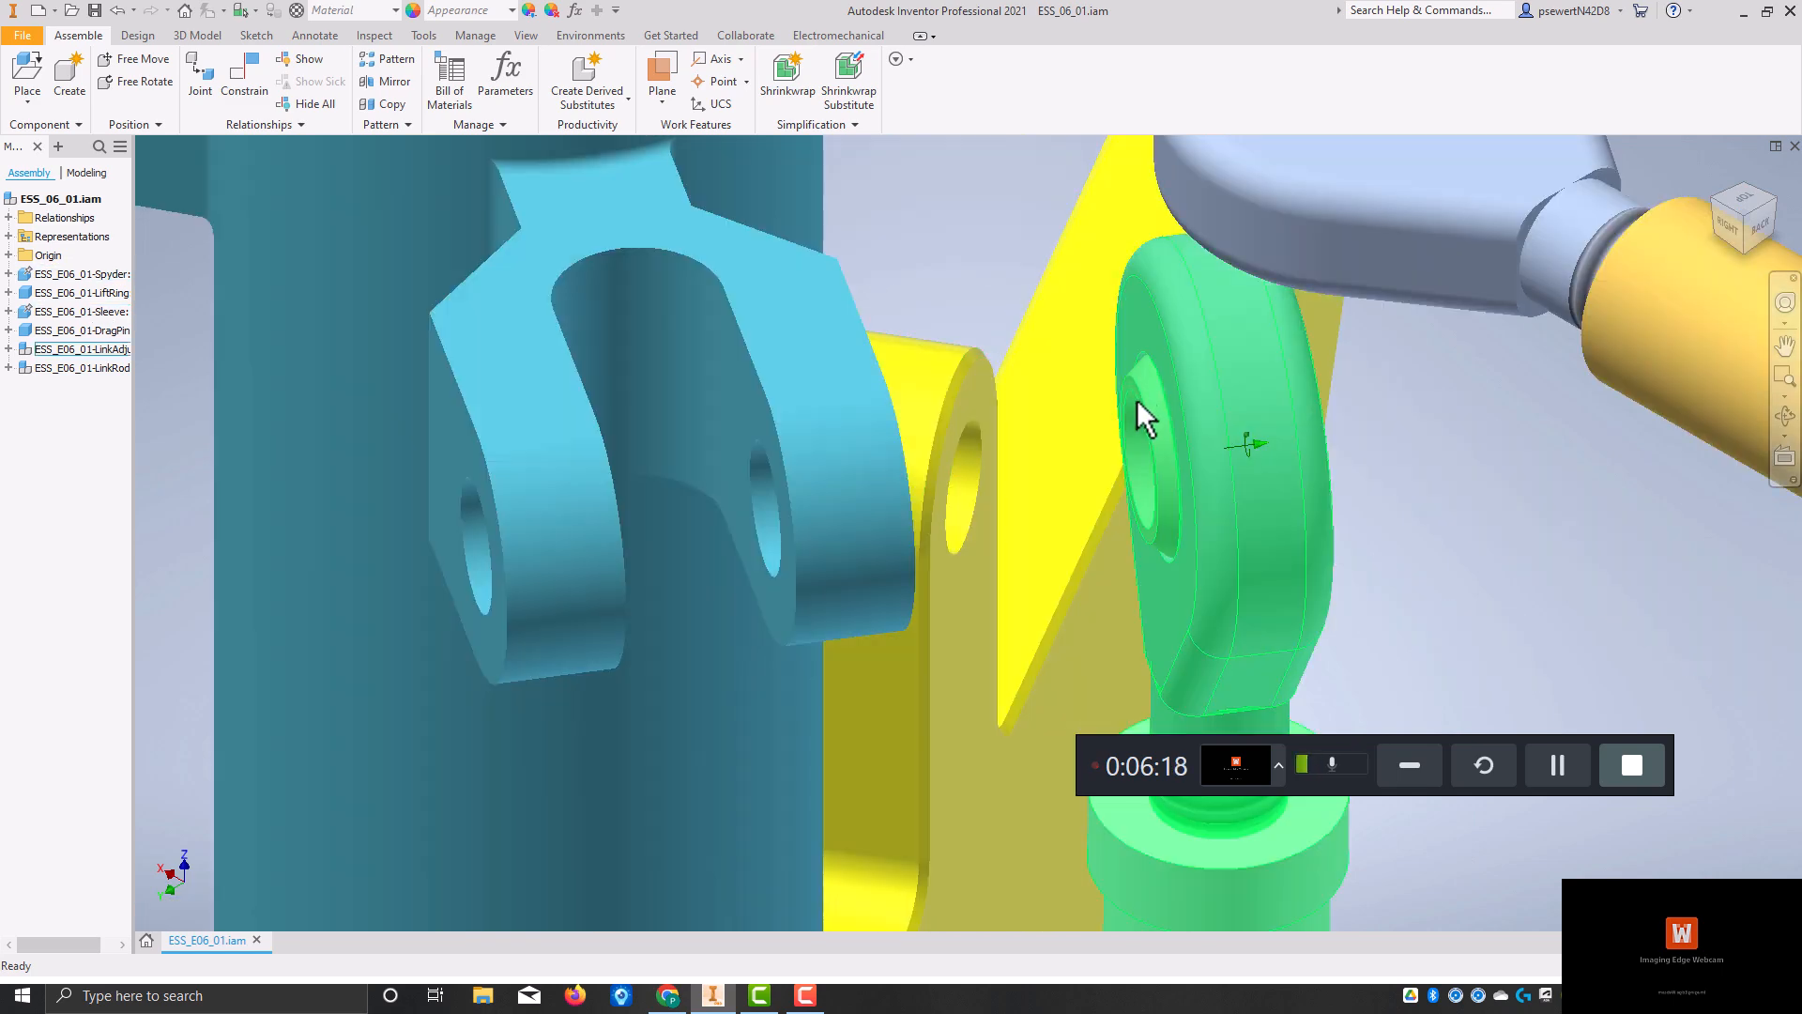
{"action": "left_click", "coordinate": [235, 77]}
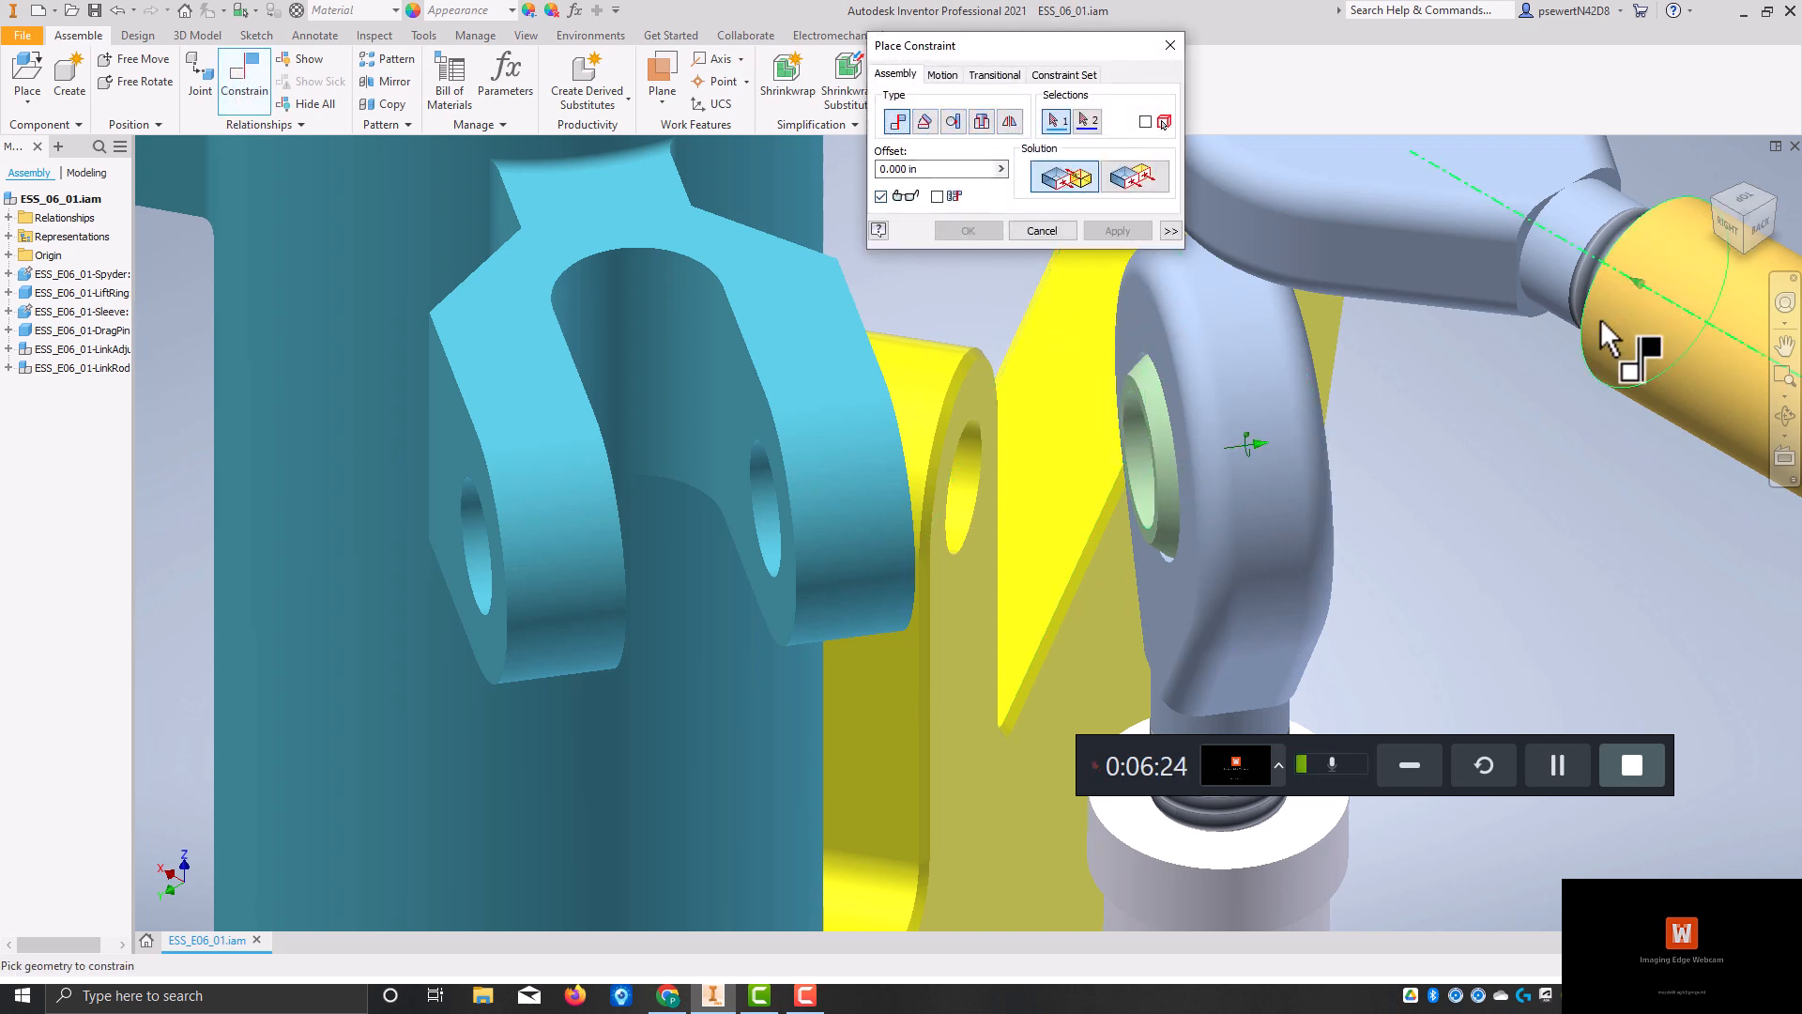
{"action": "left_click", "coordinate": [1782, 417]}
{"action": "left_click_drag", "start_coordinate": [1045, 483], "coordinate": [1210, 457]}
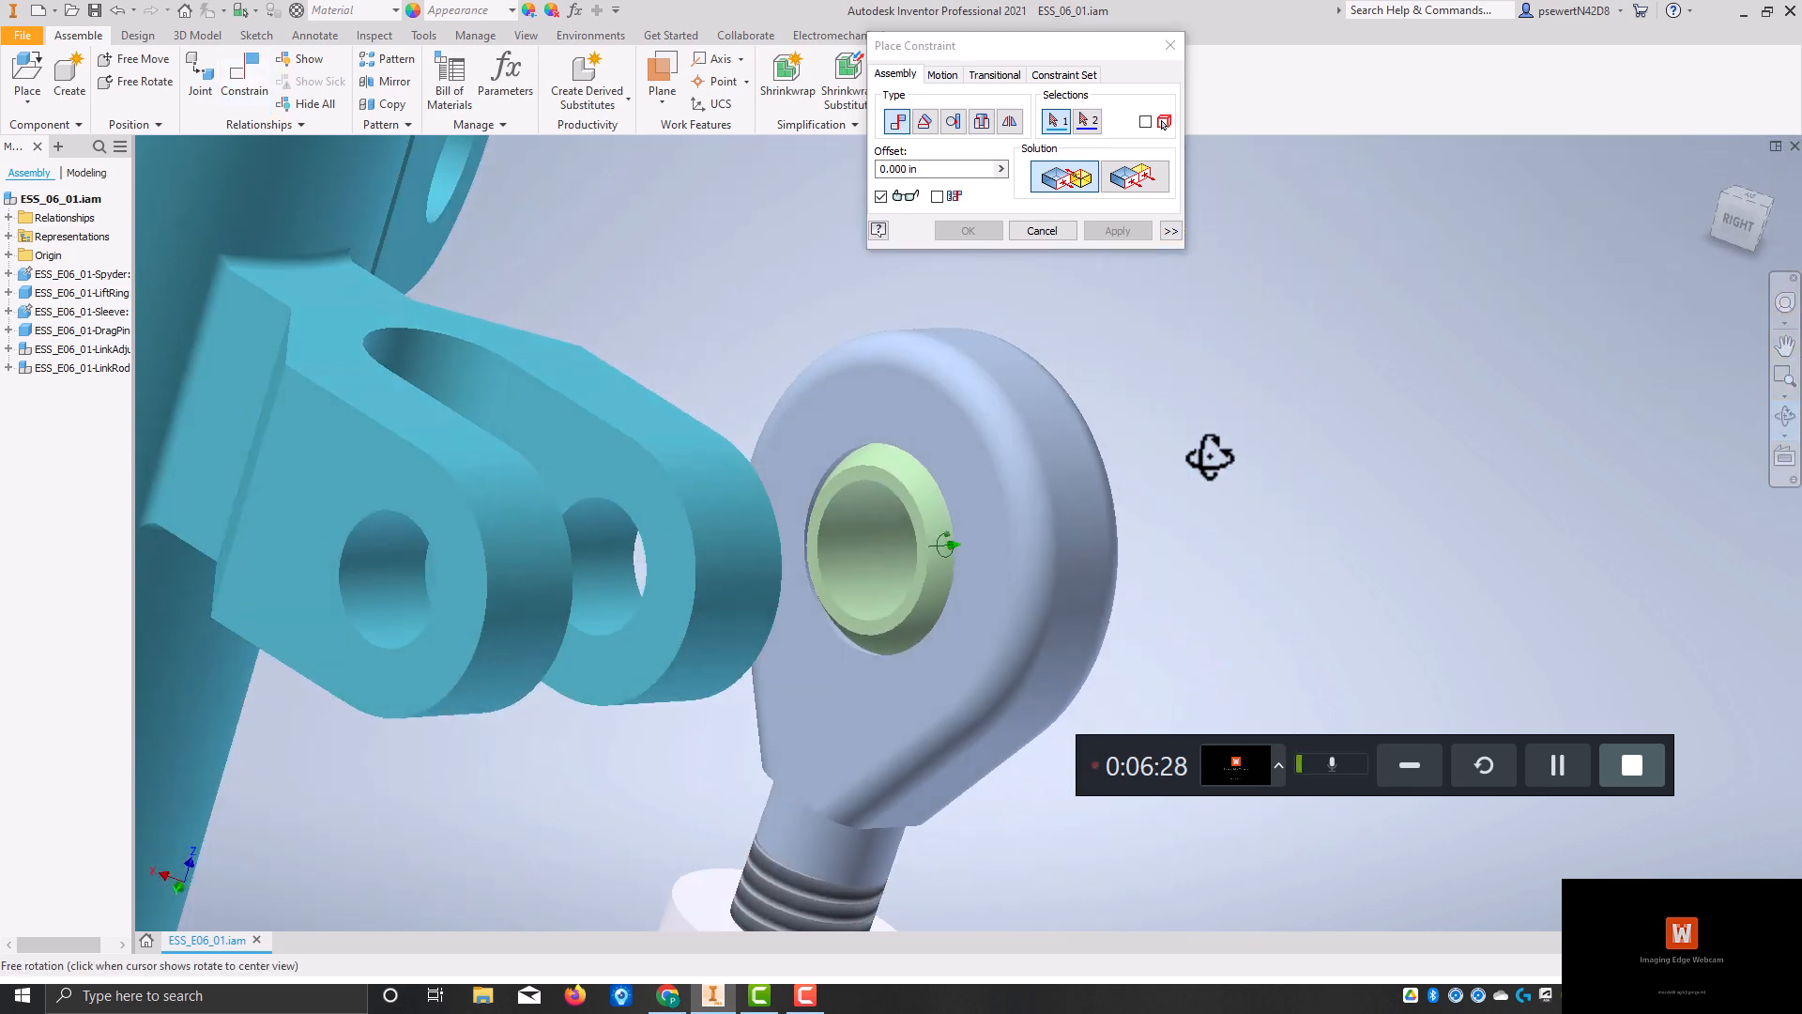
{"action": "scroll", "coordinate": [857, 576], "scroll_direction": "up", "scroll_amount": 5}
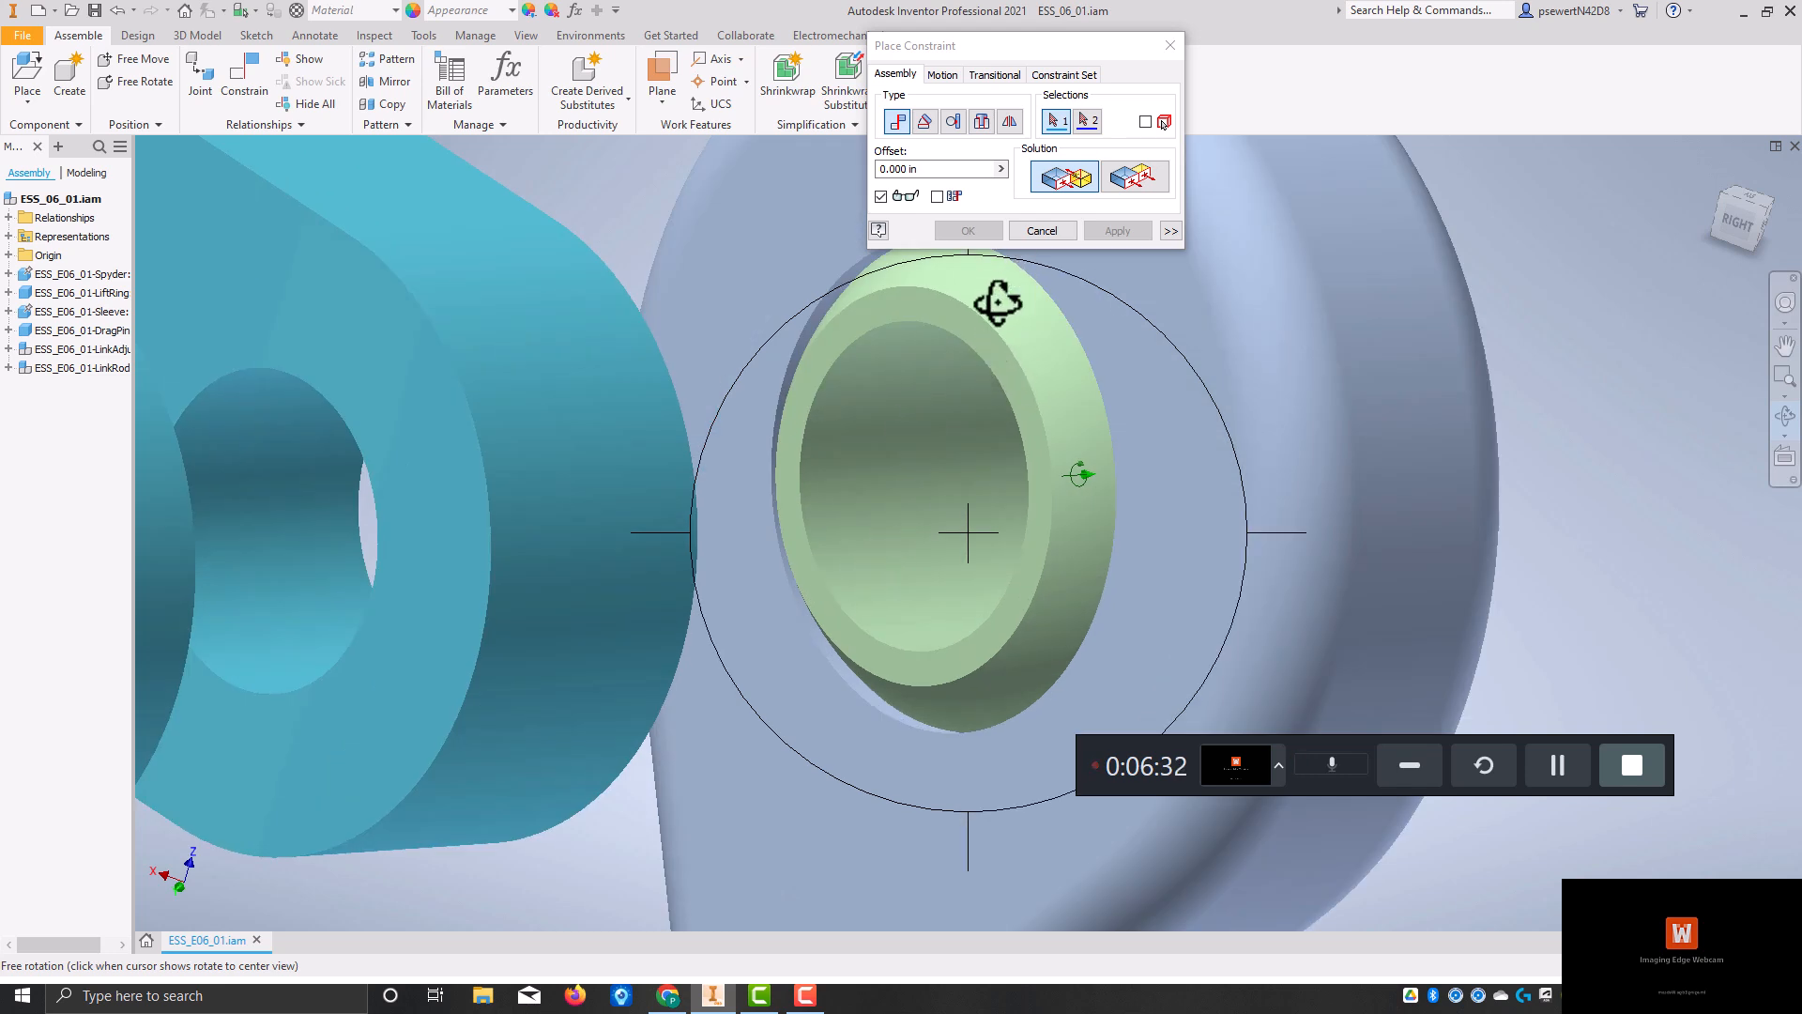
{"action": "key", "text": "Escape"}
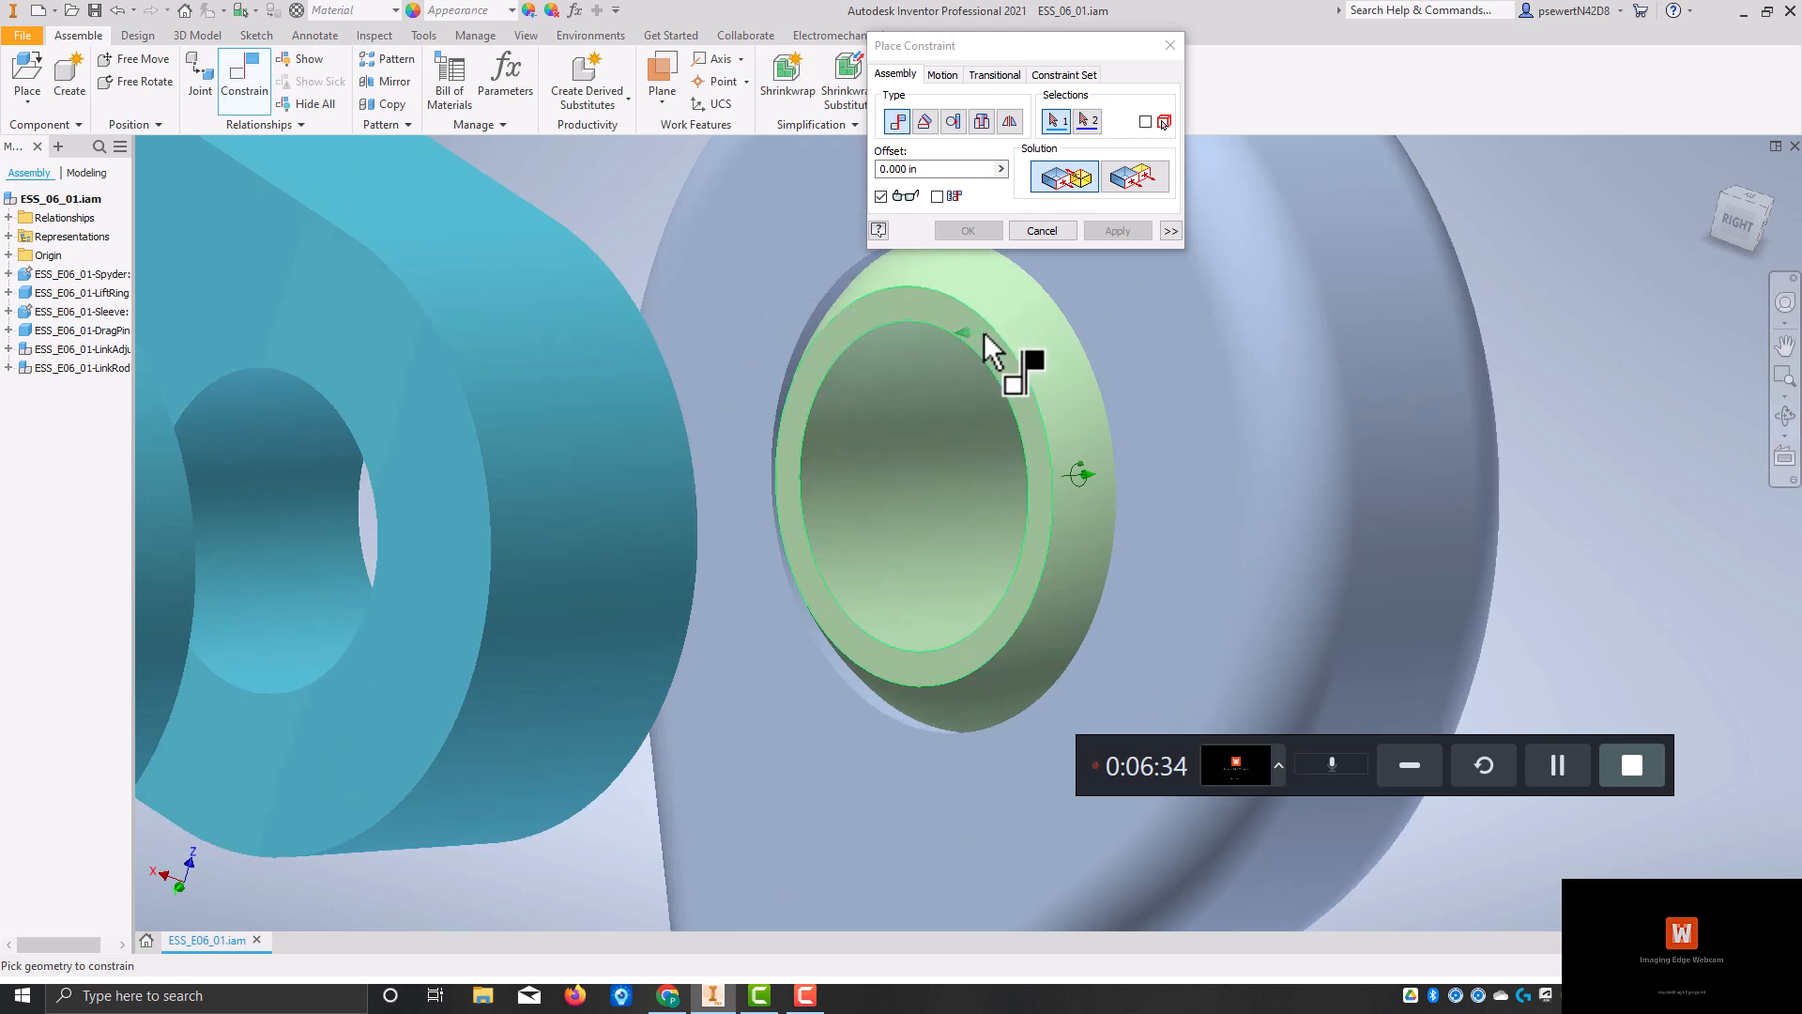
{"action": "mouse_move", "coordinate": [992, 352]}
{"action": "left_click", "coordinate": [980, 335]}
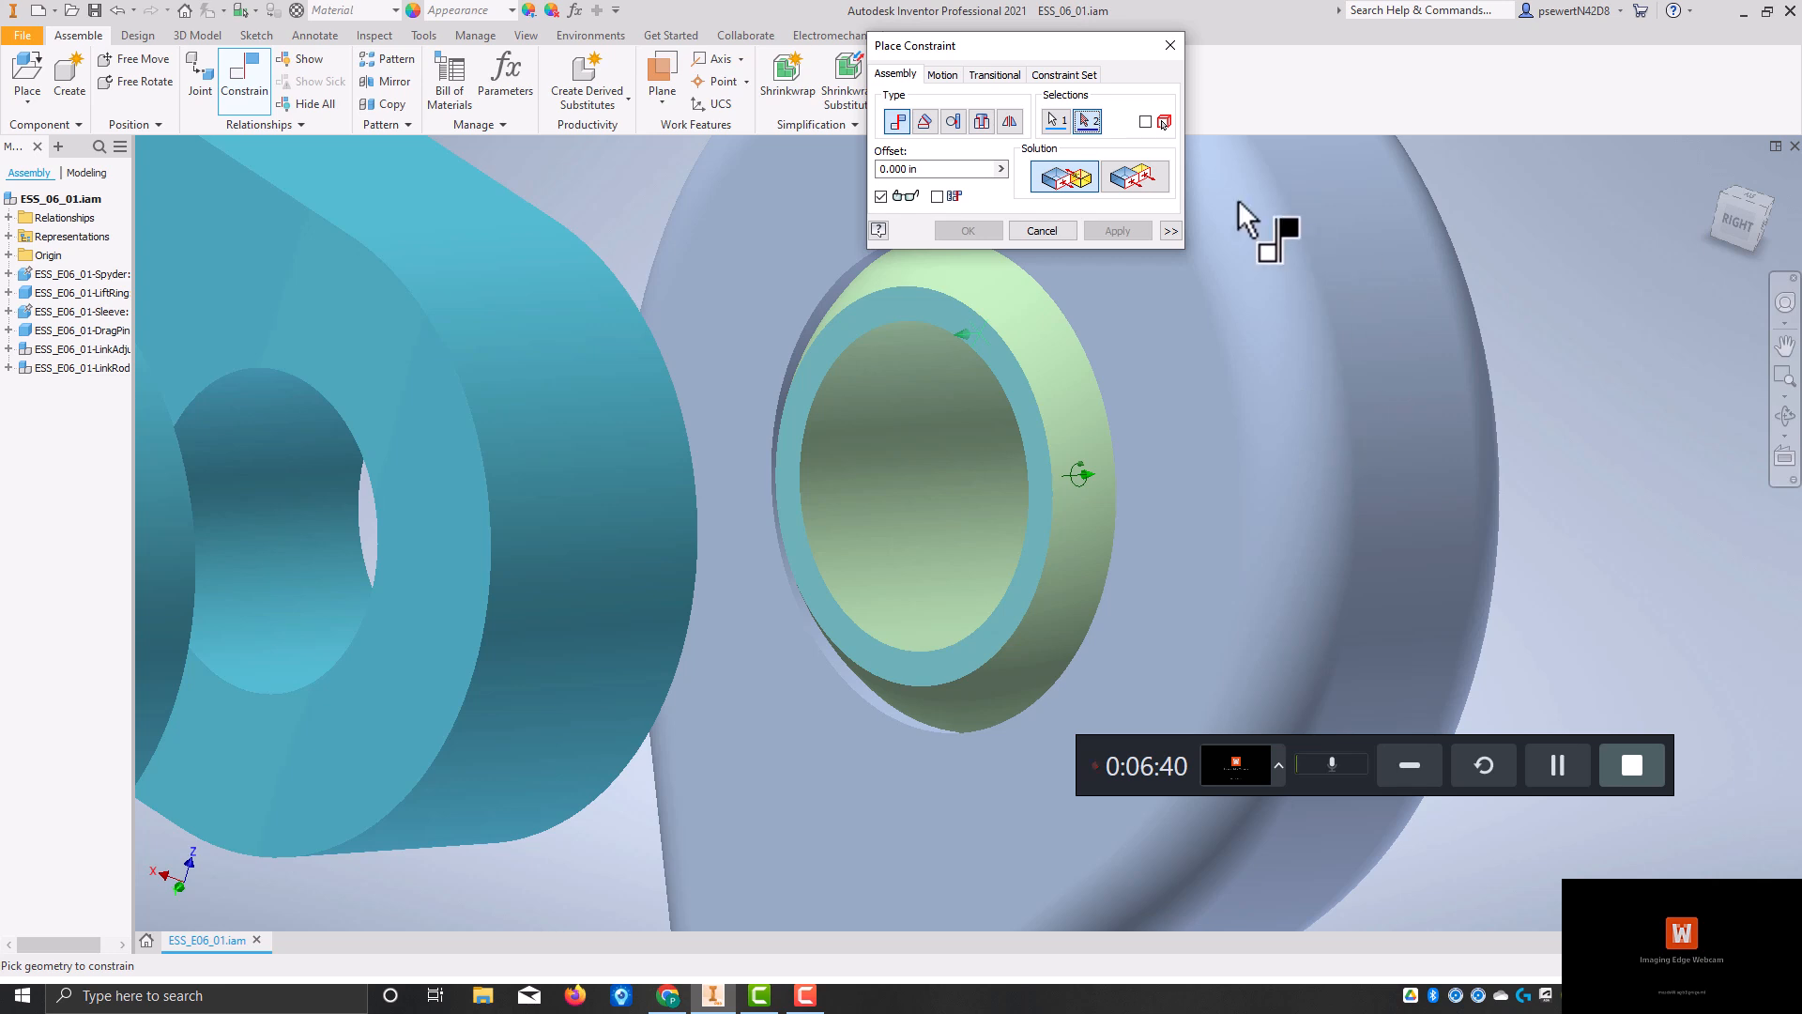
{"action": "scroll", "coordinate": [1442, 404], "scroll_direction": "down", "scroll_amount": 5}
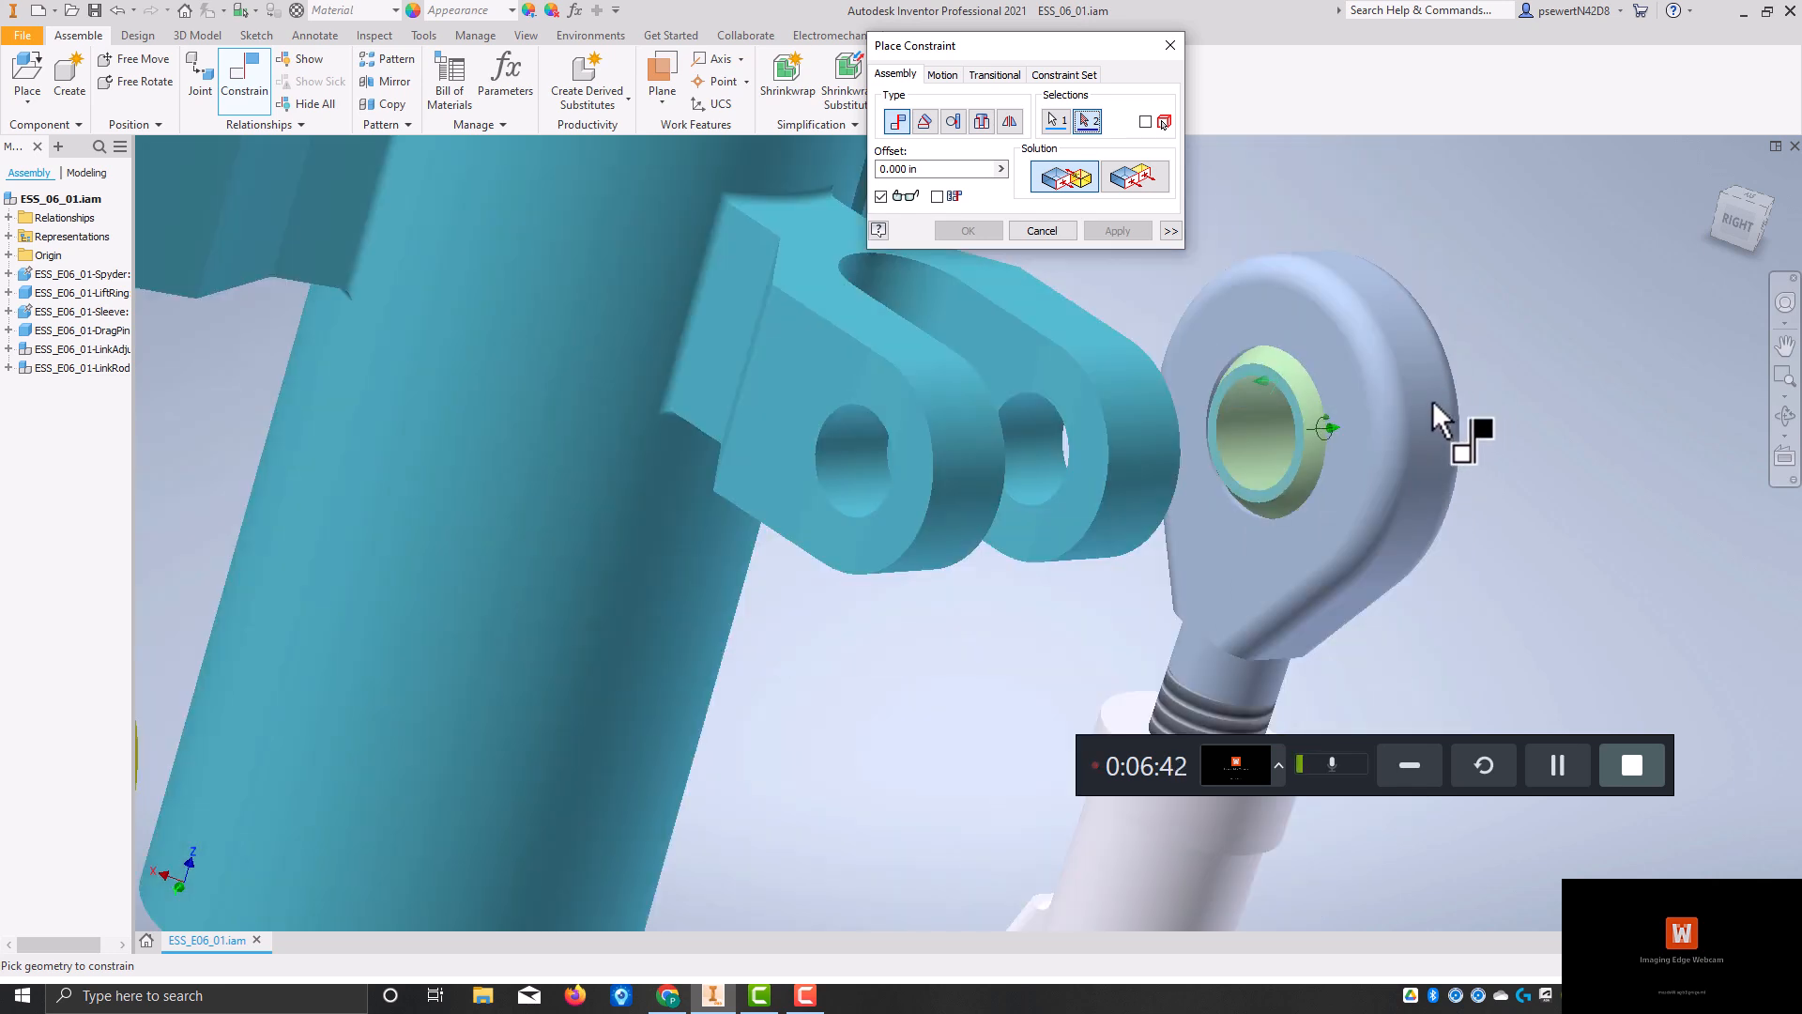
{"action": "left_click", "coordinate": [1785, 416]}
{"action": "left_click_drag", "start_coordinate": [1099, 510], "coordinate": [864, 507]}
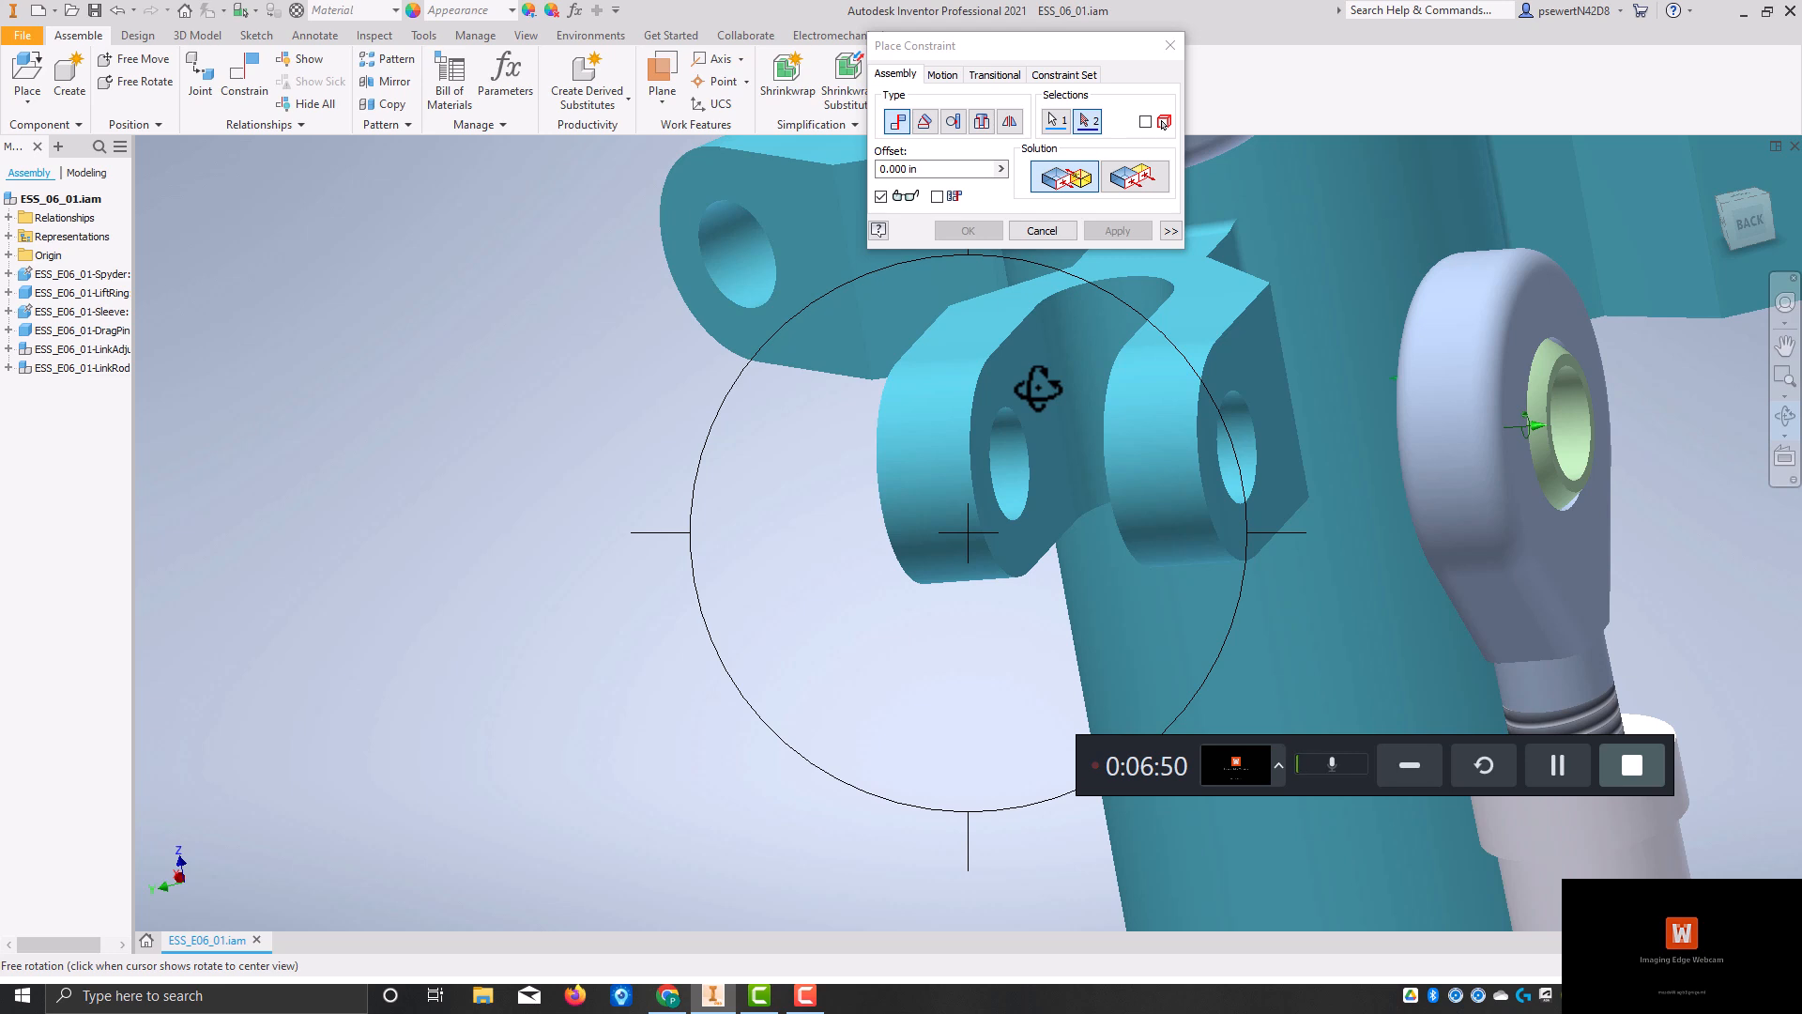
{"action": "key", "text": "Escape"}
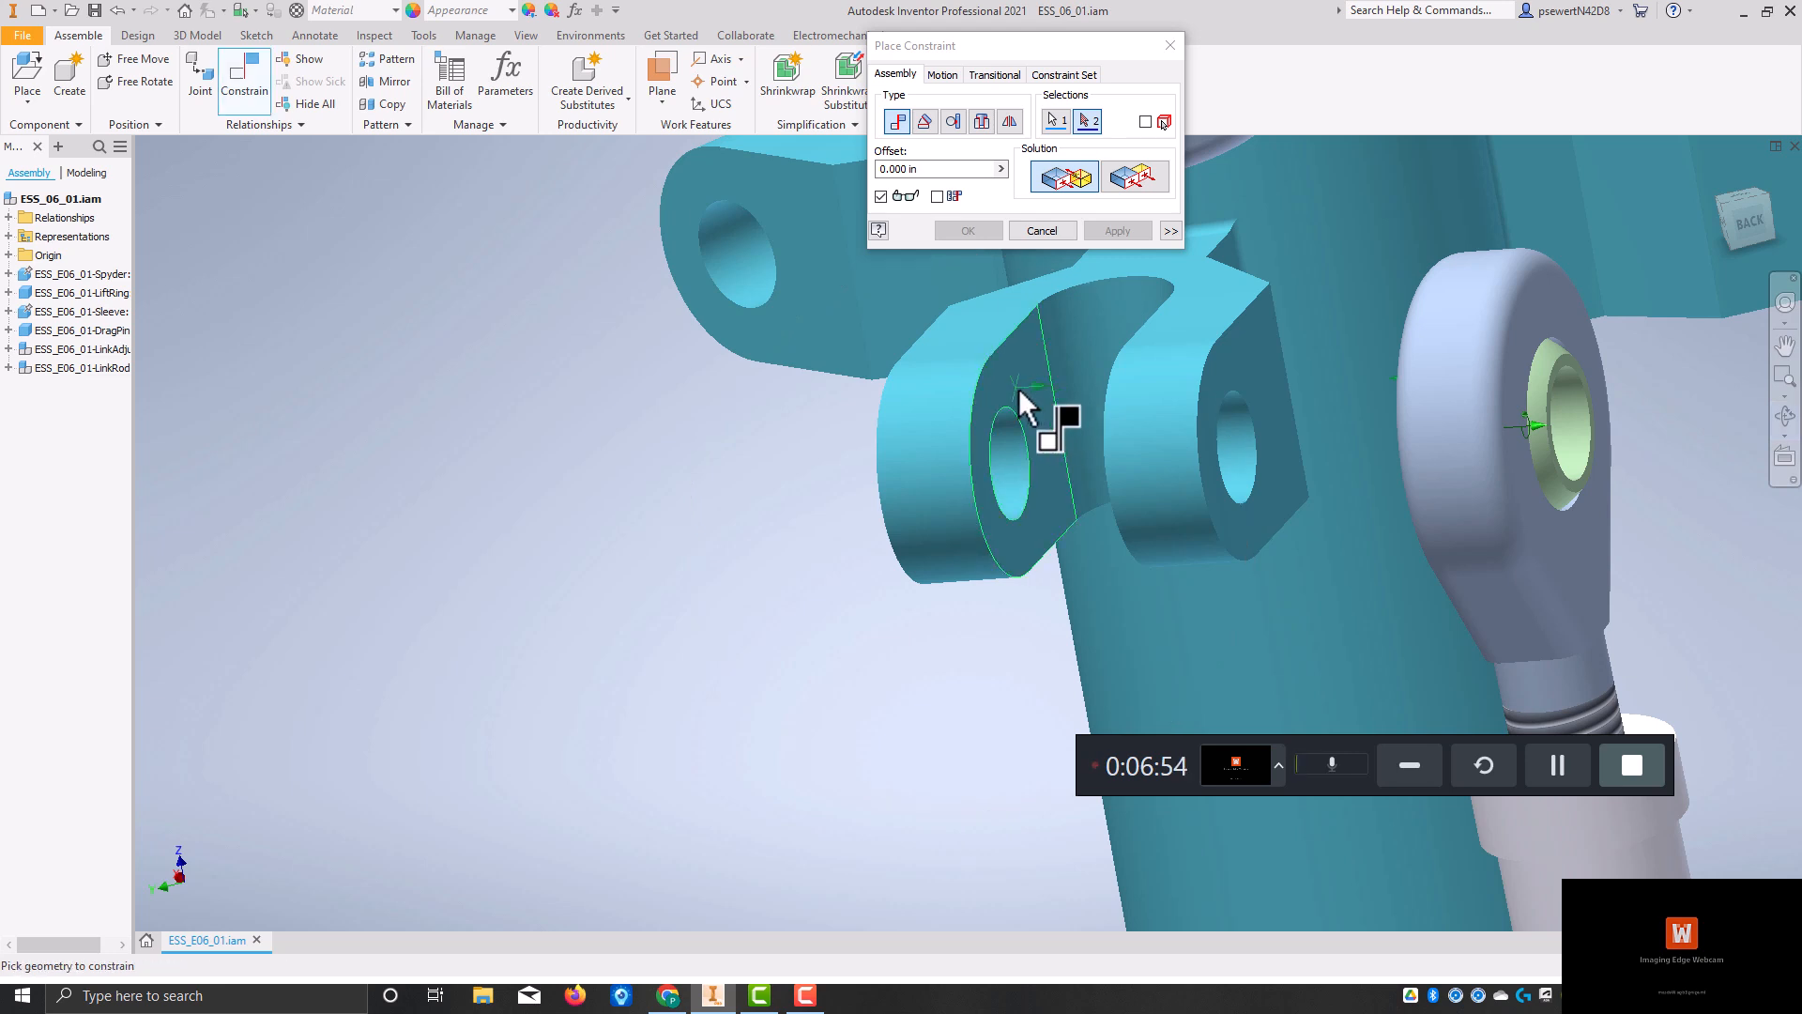
{"action": "mouse_move", "coordinate": [1018, 387]}
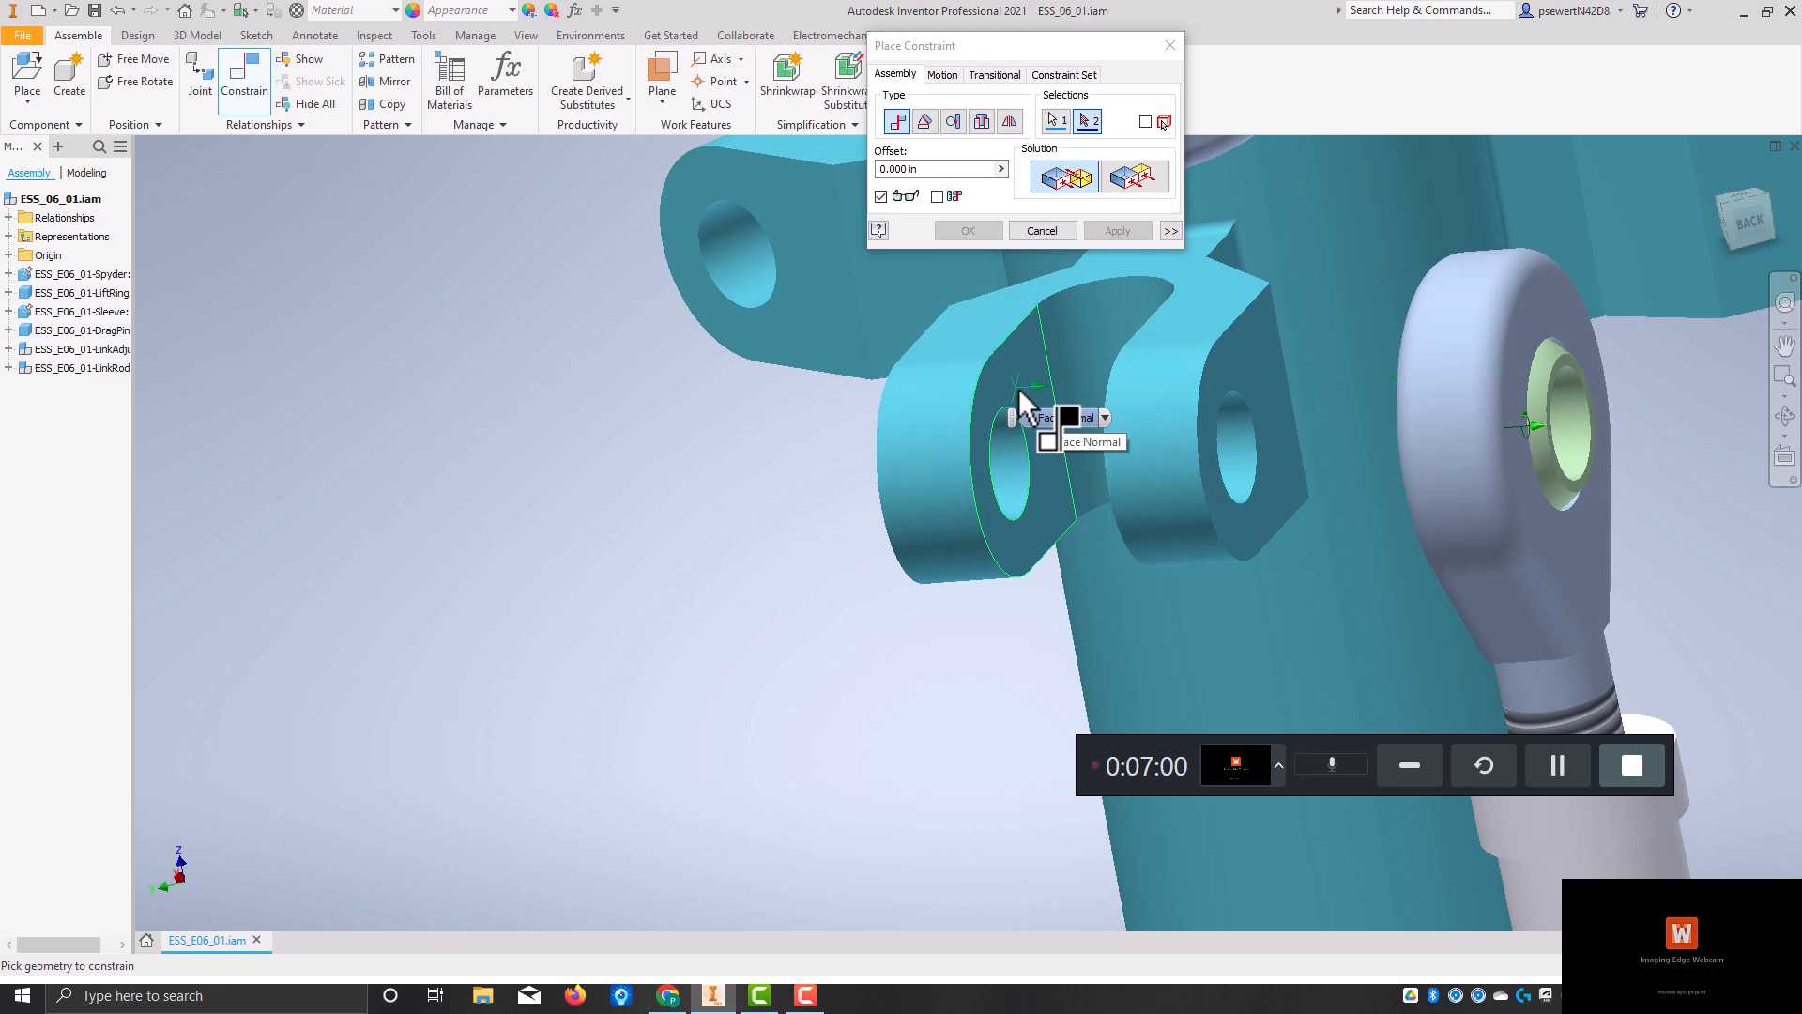
{"action": "left_click", "coordinate": [1017, 387]}
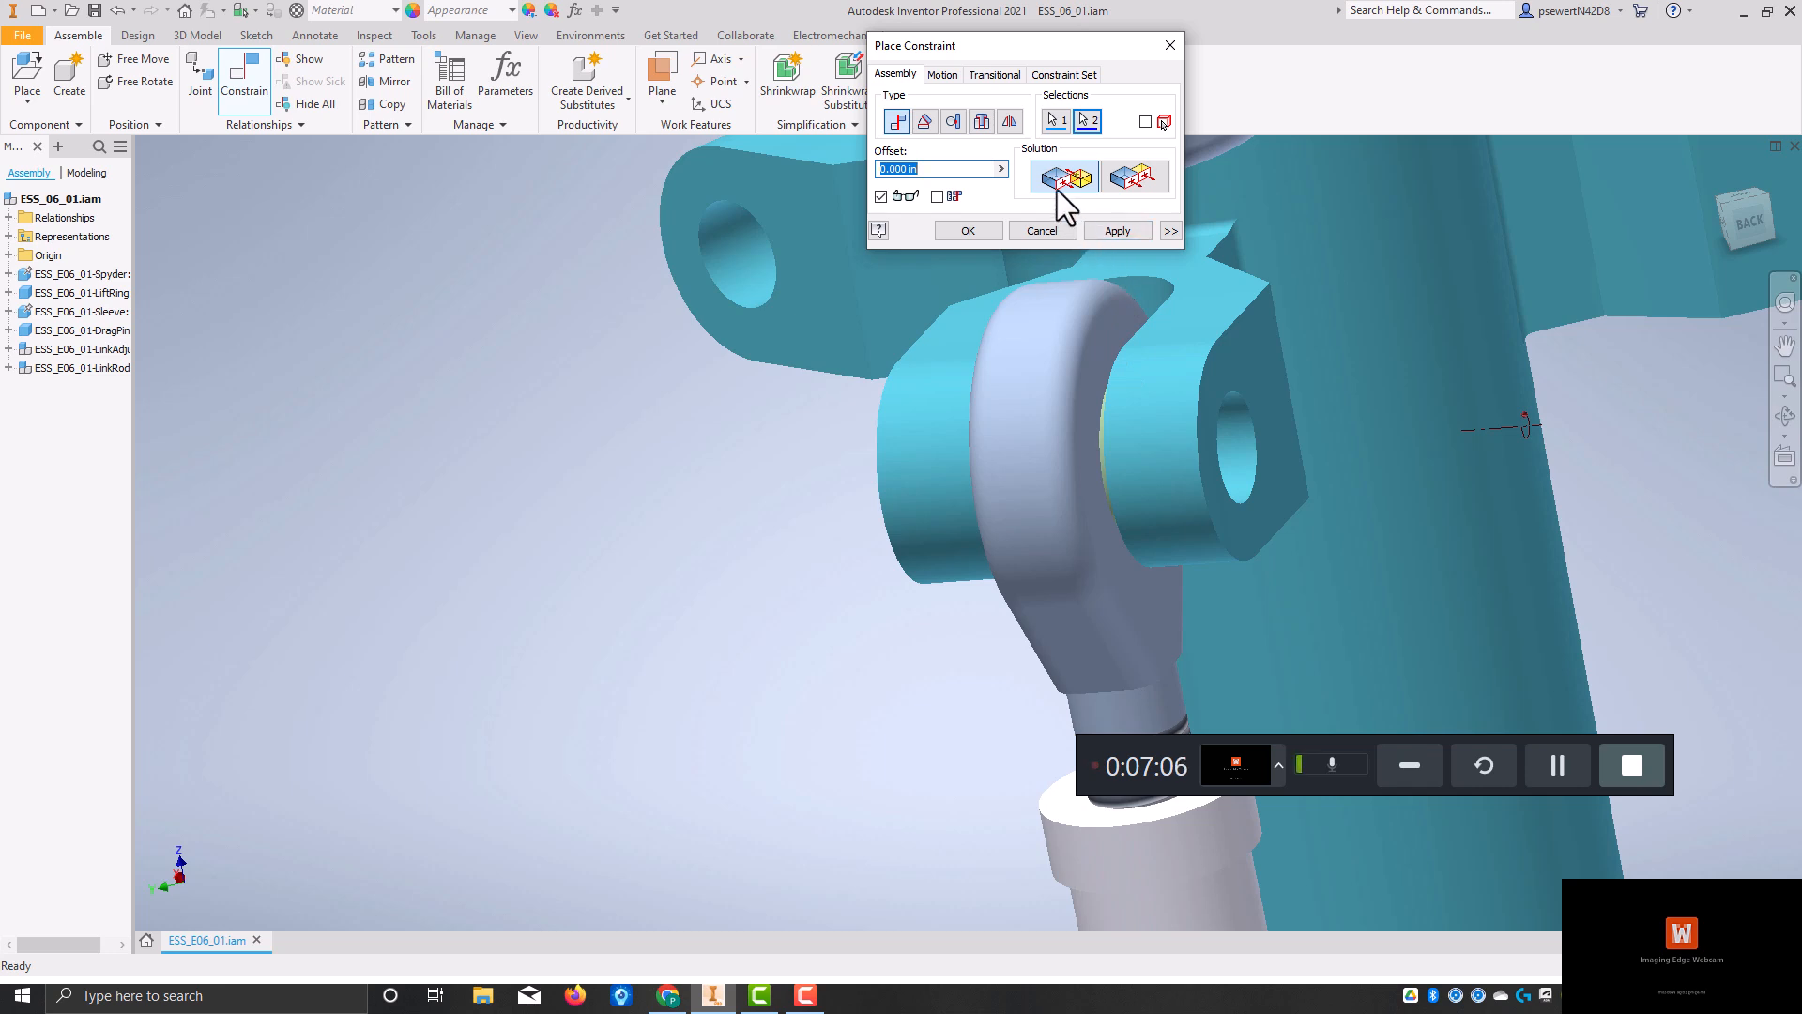
{"action": "left_click", "coordinate": [1097, 231]}
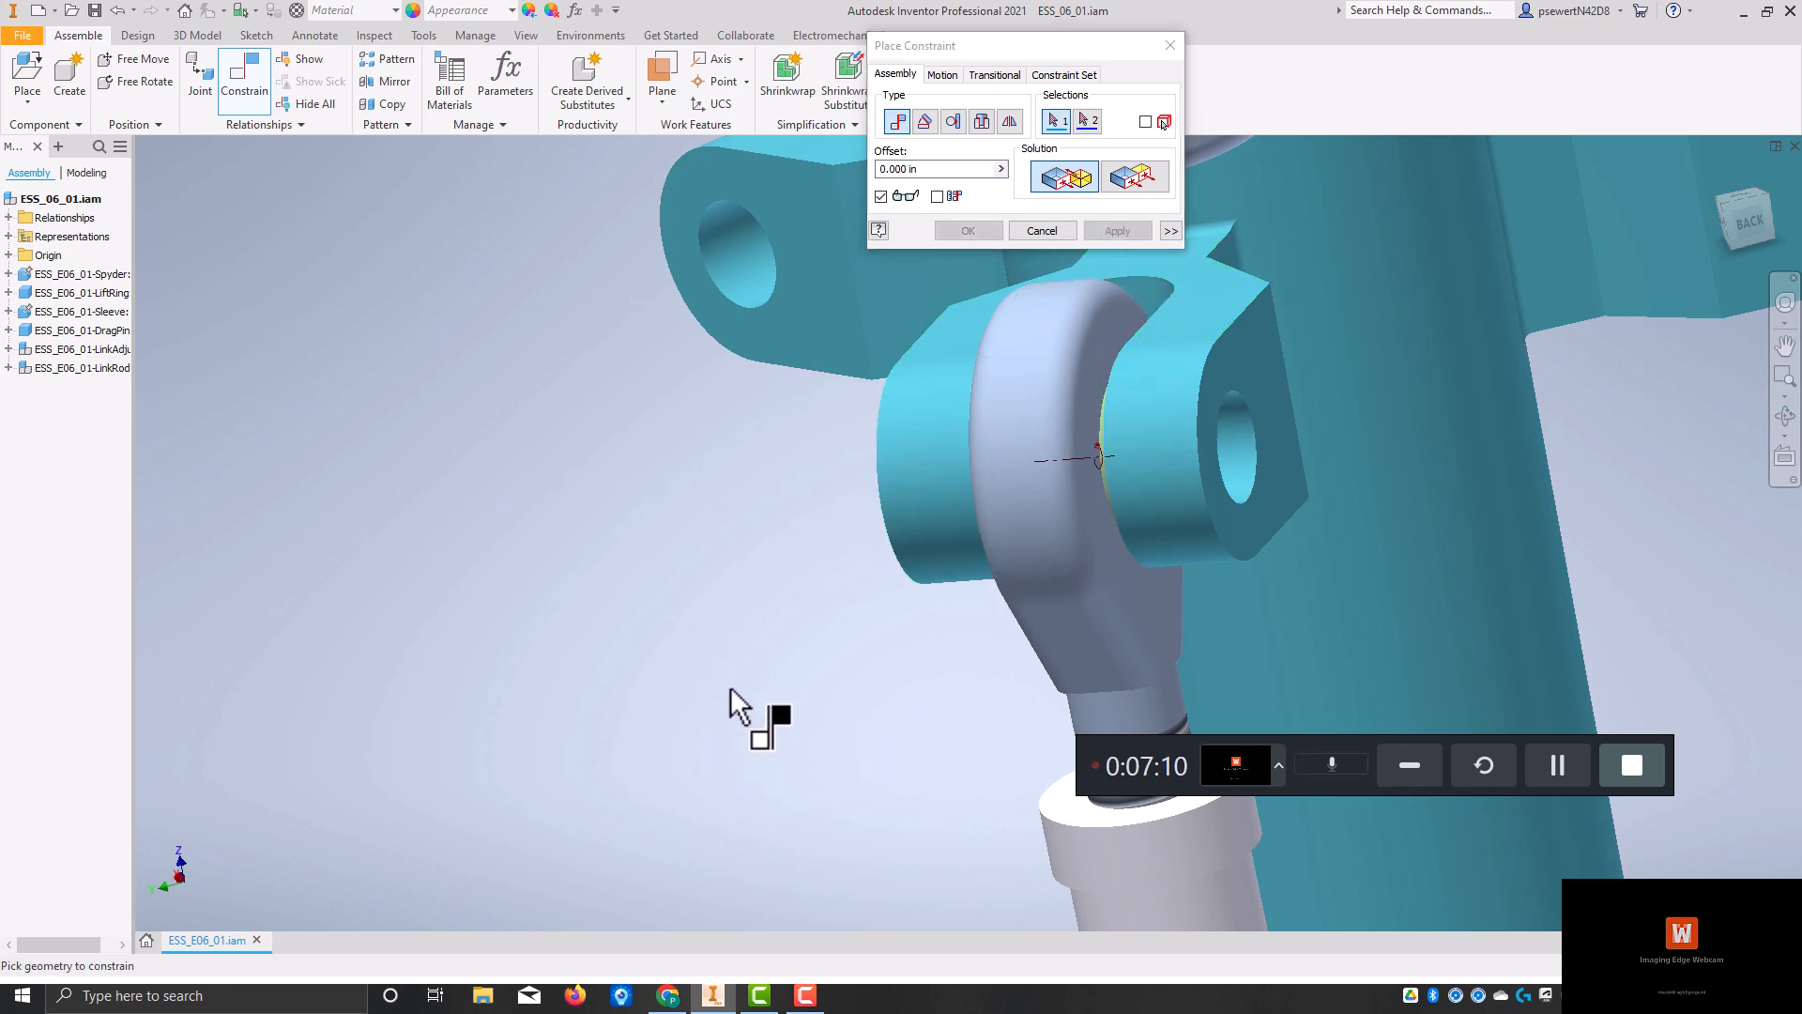
Step: End constraint placement and examine the adjustable link's fit in the sleeve's clevis and its position relative to the spyder lug from several sides
{"action": "scroll", "coordinate": [732, 704], "scroll_direction": "up", "scroll_amount": 3}
{"action": "scroll", "coordinate": [736, 702], "scroll_direction": "down", "scroll_amount": 2}
{"action": "scroll", "coordinate": [730, 701], "scroll_direction": "up", "scroll_amount": 1}
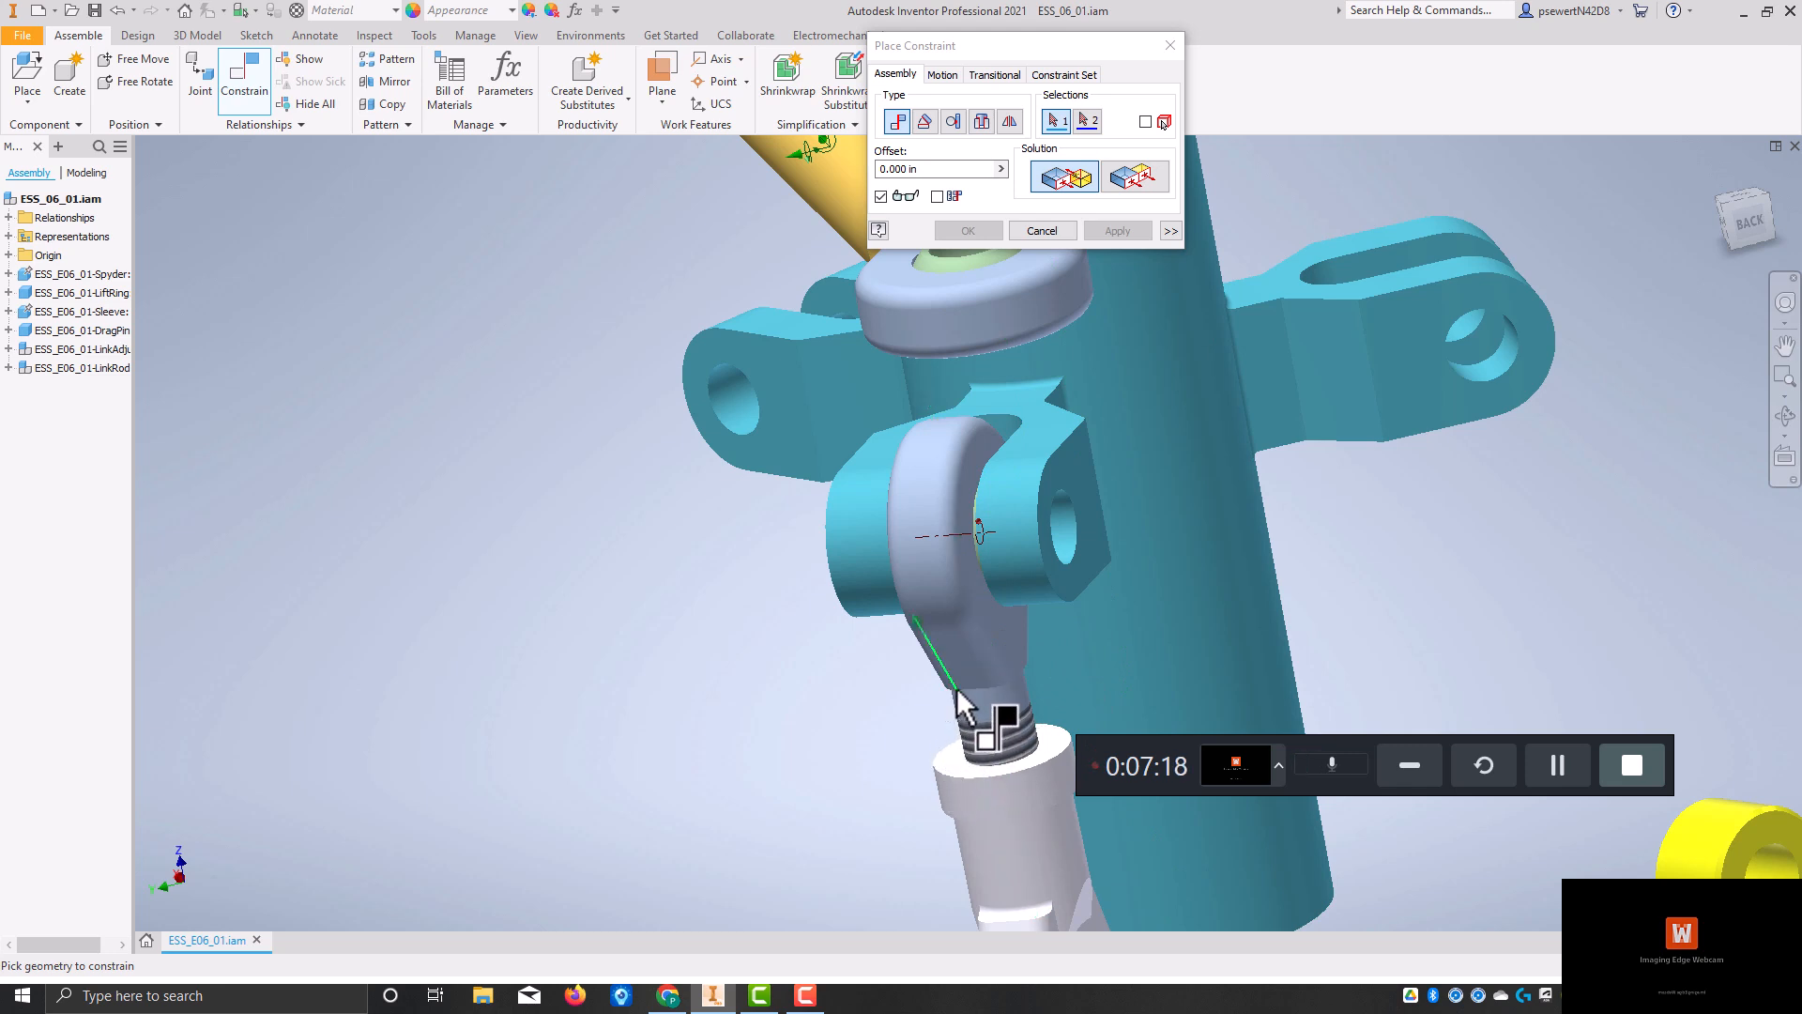
{"action": "left_click", "coordinate": [986, 546]}
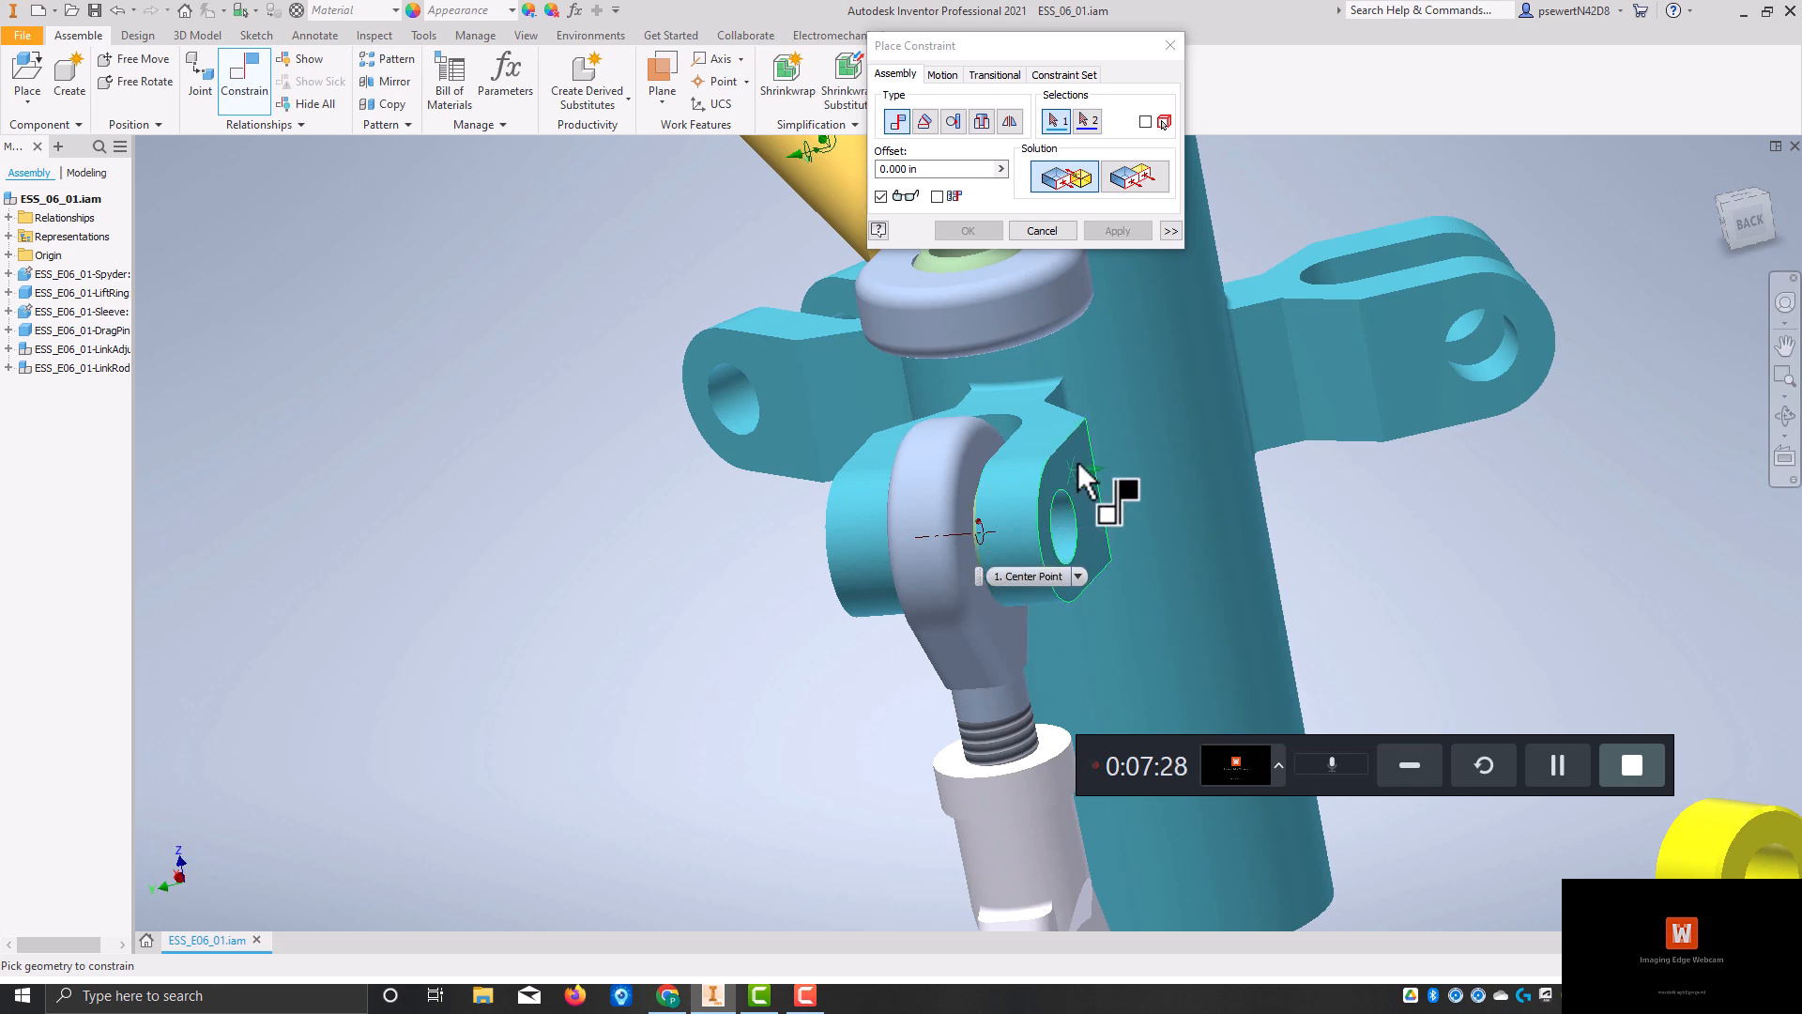
{"action": "left_click", "coordinate": [1040, 230]}
{"action": "scroll", "coordinate": [1024, 503], "scroll_direction": "up", "scroll_amount": 4}
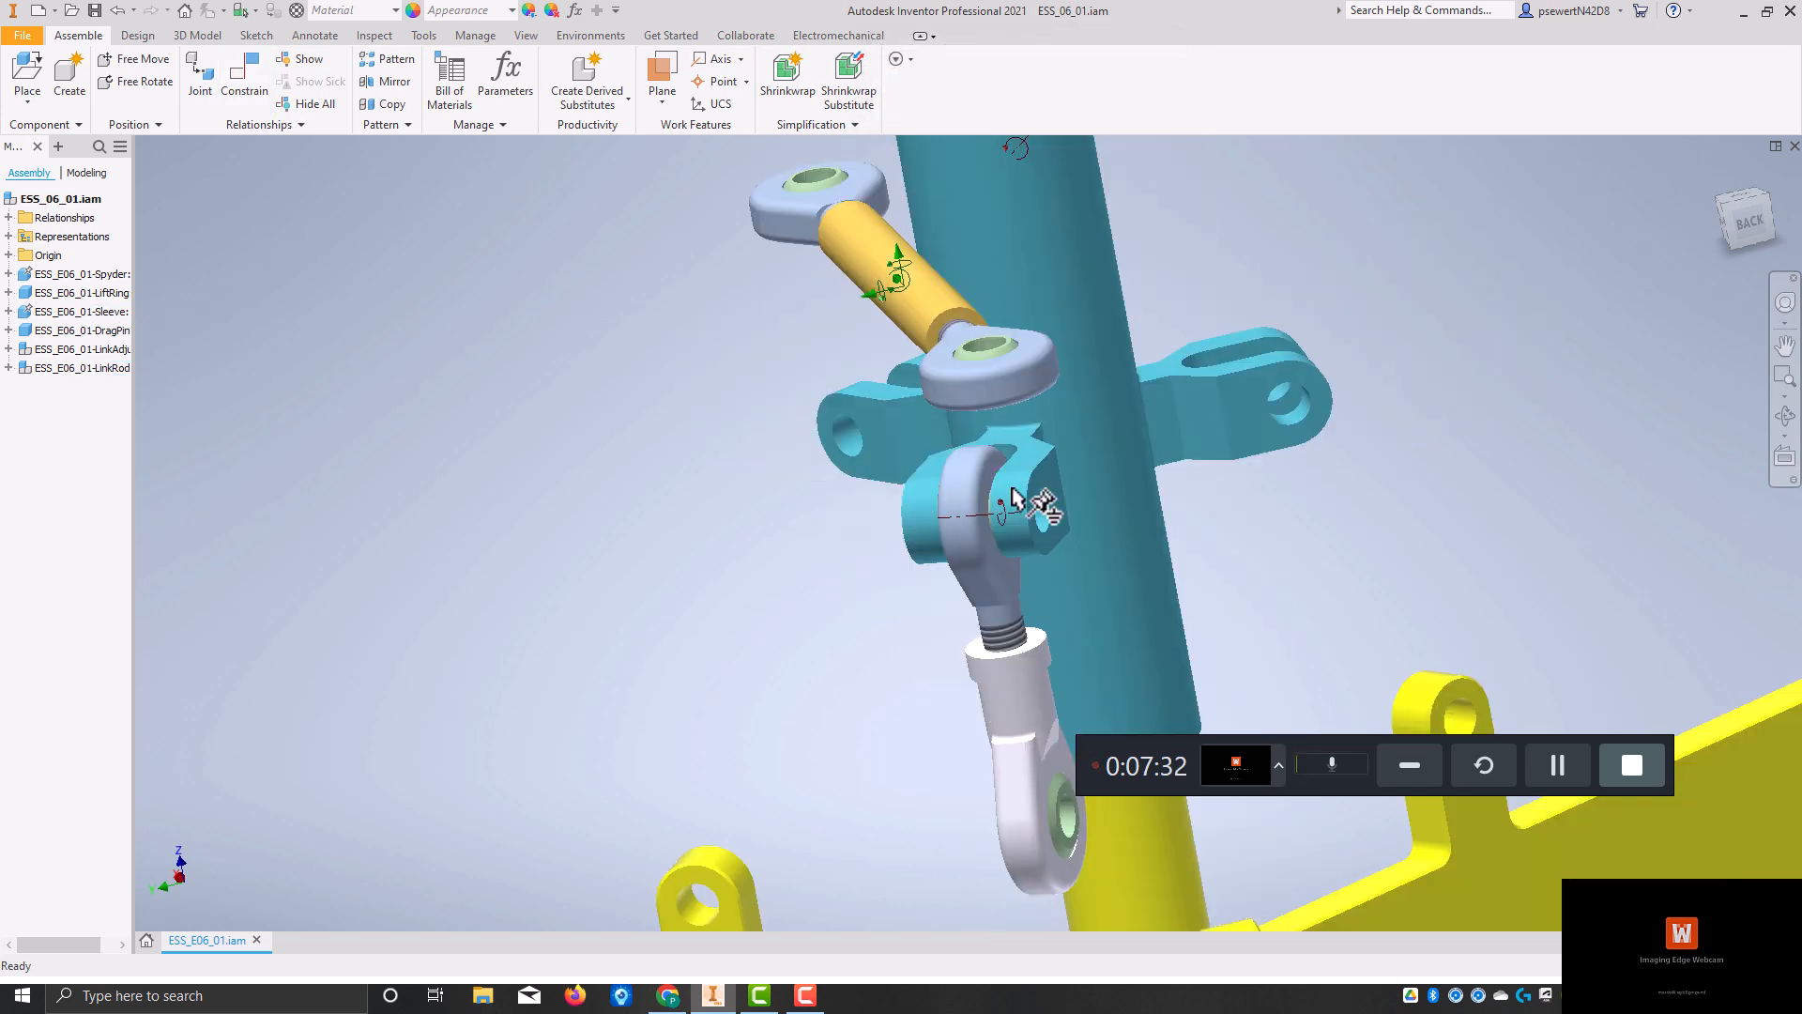
{"action": "left_click", "coordinate": [1728, 208]}
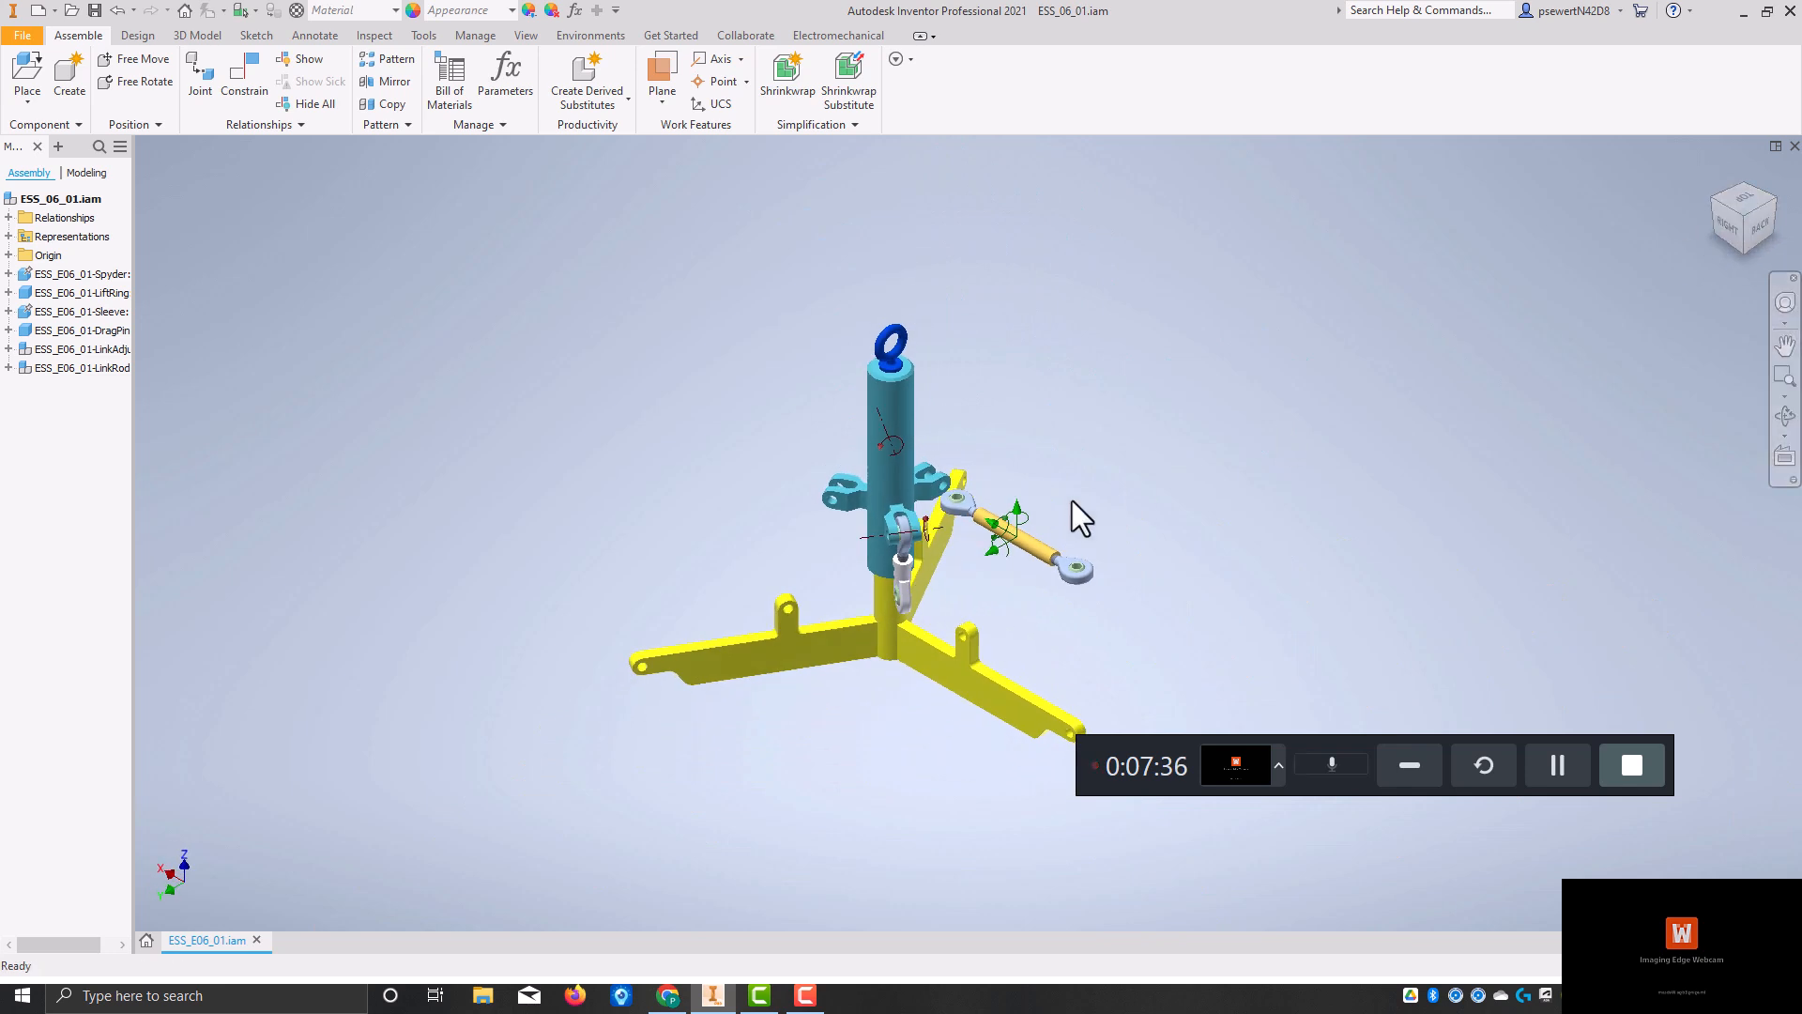
{"action": "scroll", "coordinate": [938, 535], "scroll_direction": "down", "scroll_amount": 5}
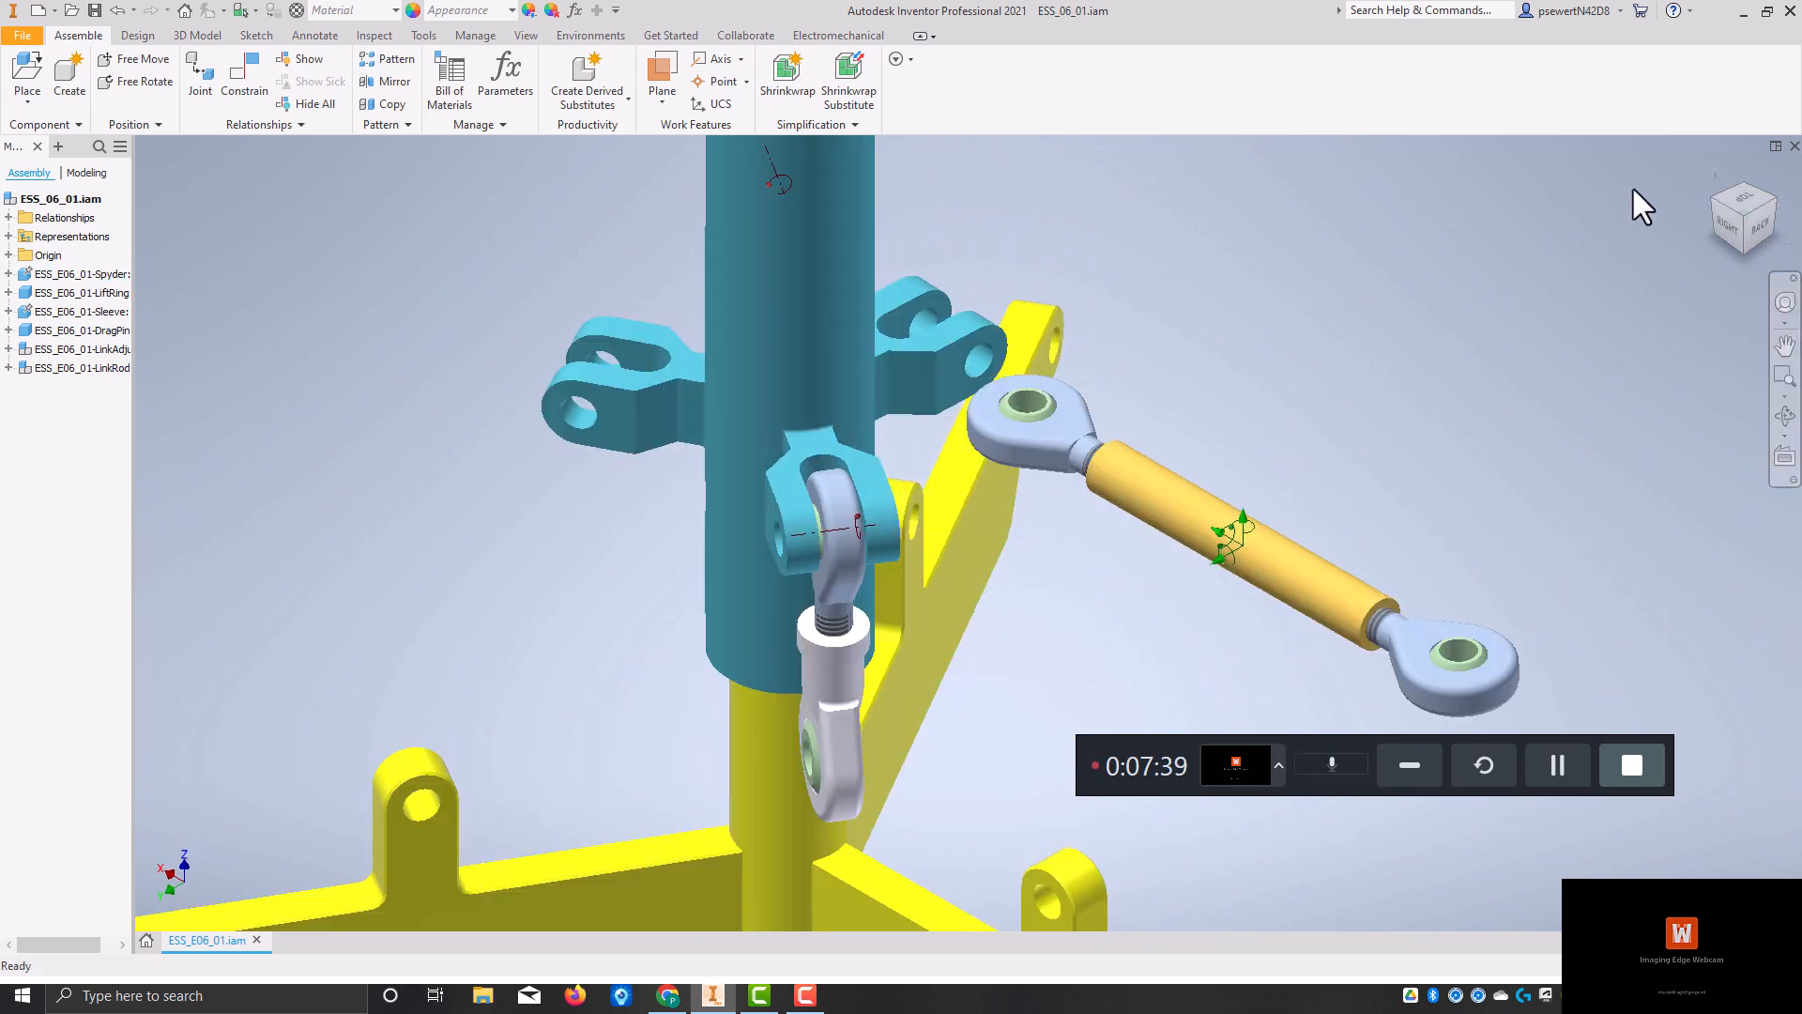
{"action": "left_click", "coordinate": [1717, 175]}
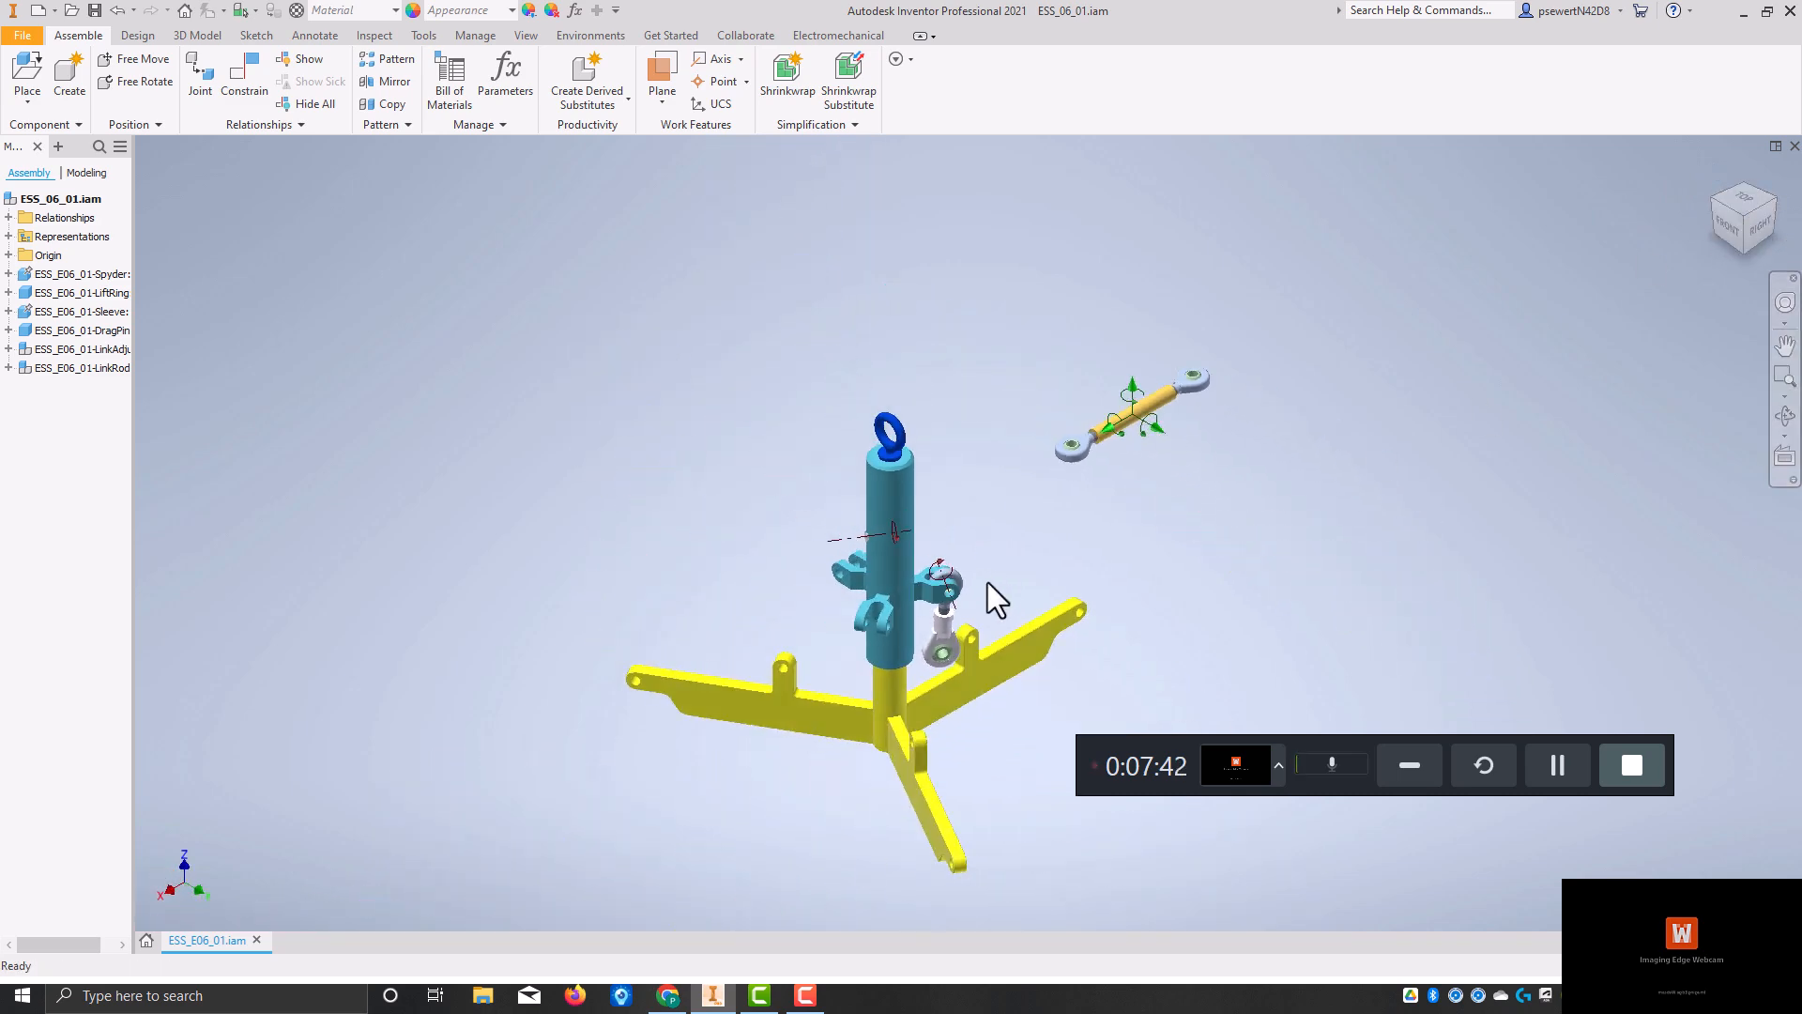
{"action": "scroll", "coordinate": [1018, 684], "scroll_direction": "down", "scroll_amount": 5}
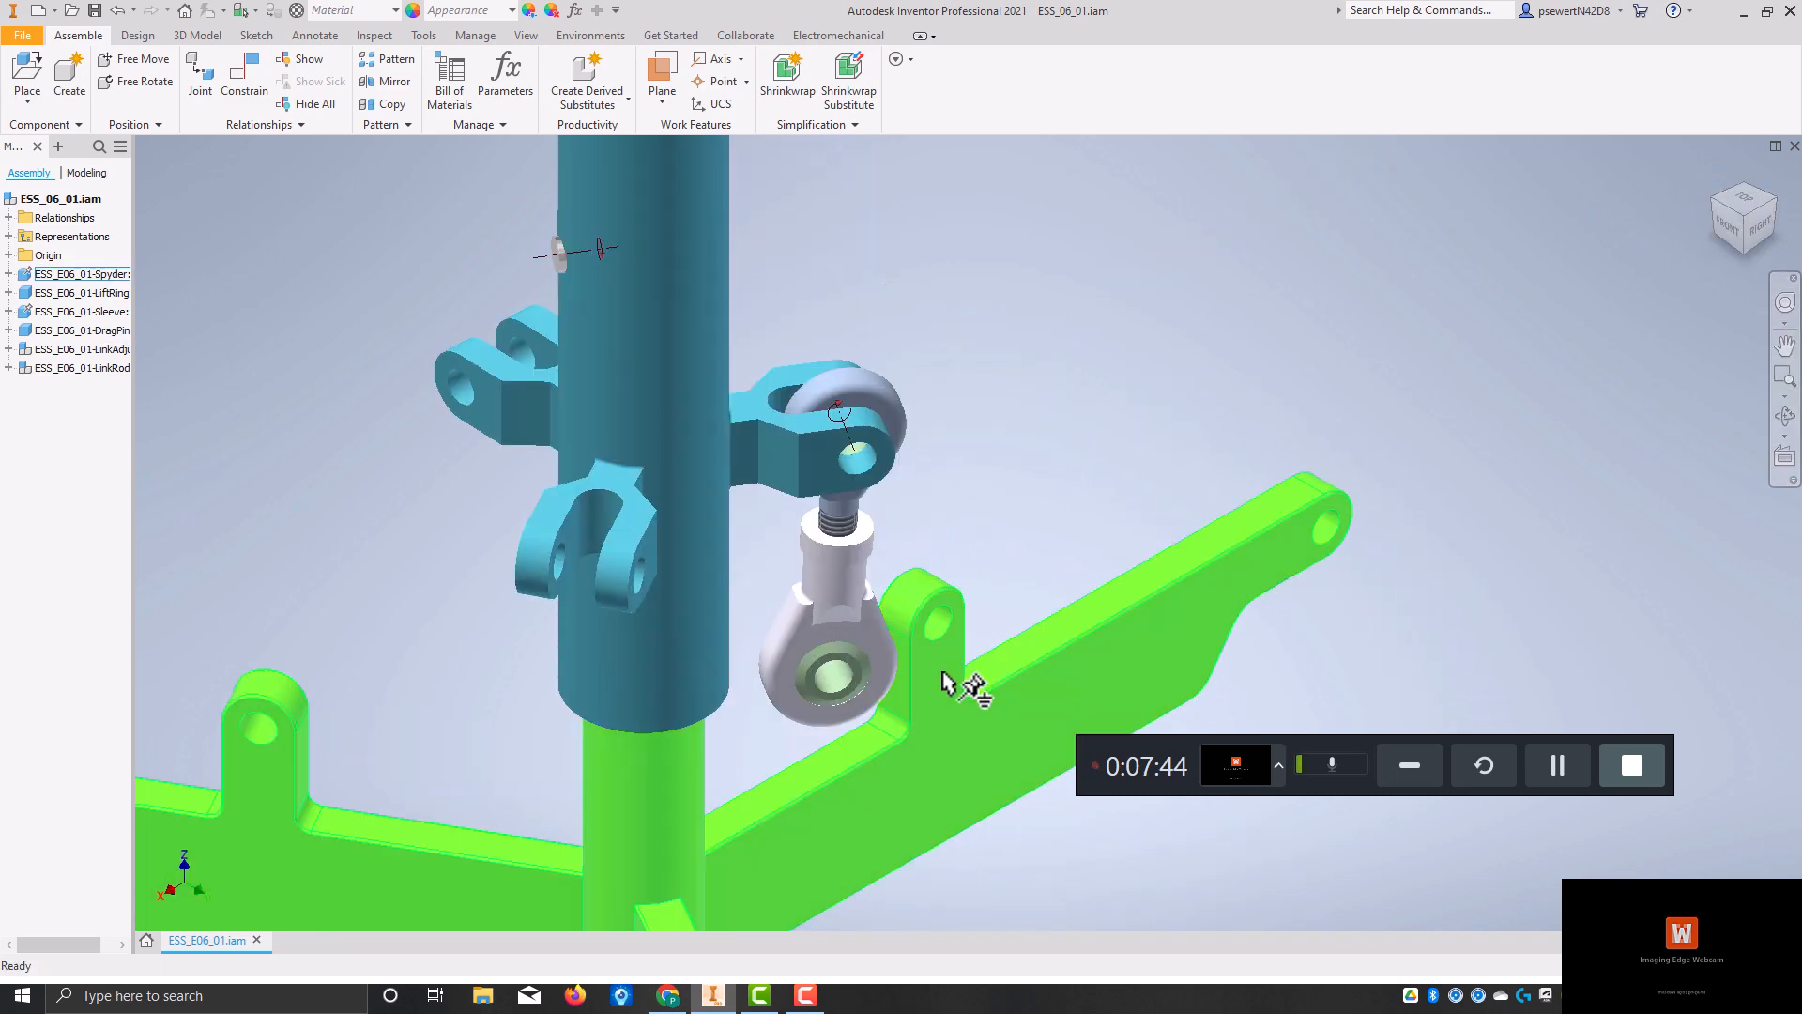